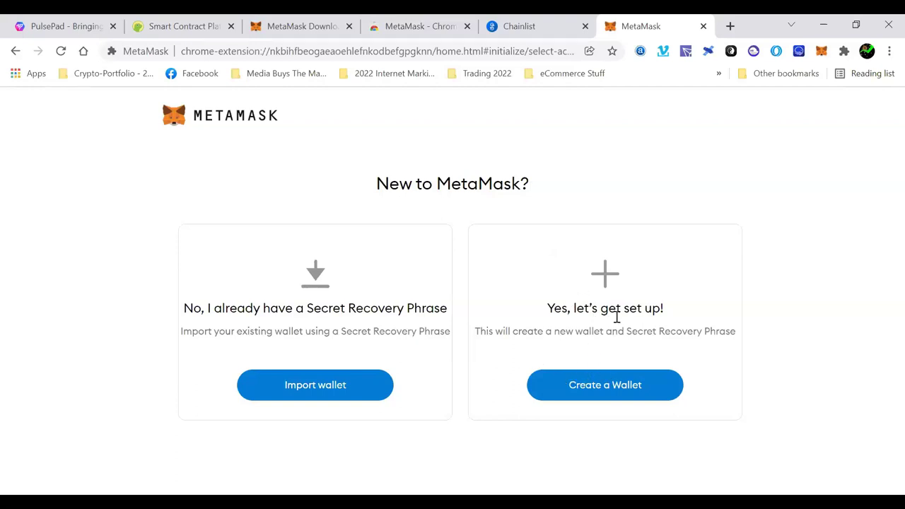
- Start creating a new MetaMask wallet and agree to share anonymized usage data
left_click(608, 387)
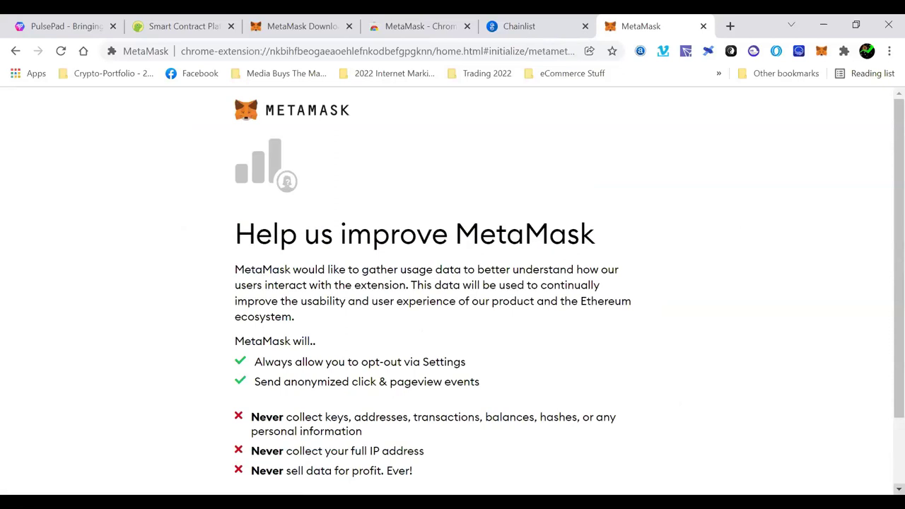
scroll(771, 376, "down", 1)
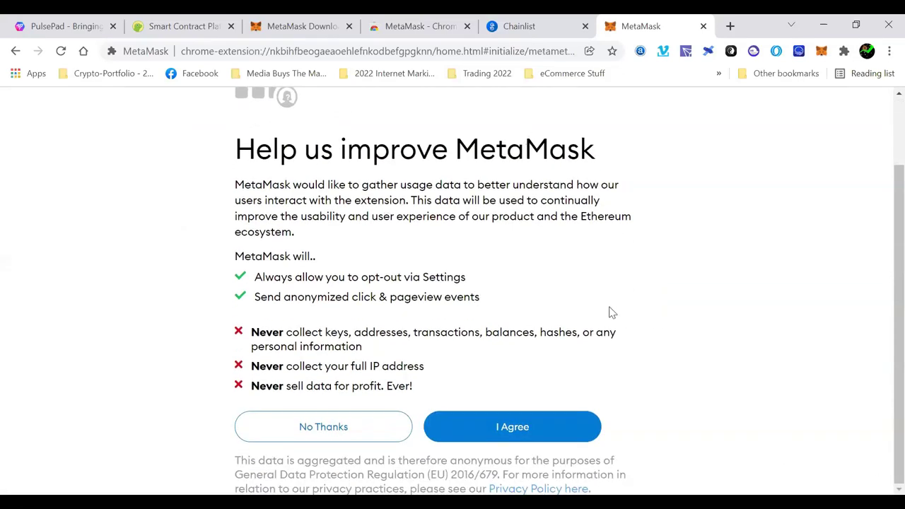
left_click(523, 427)
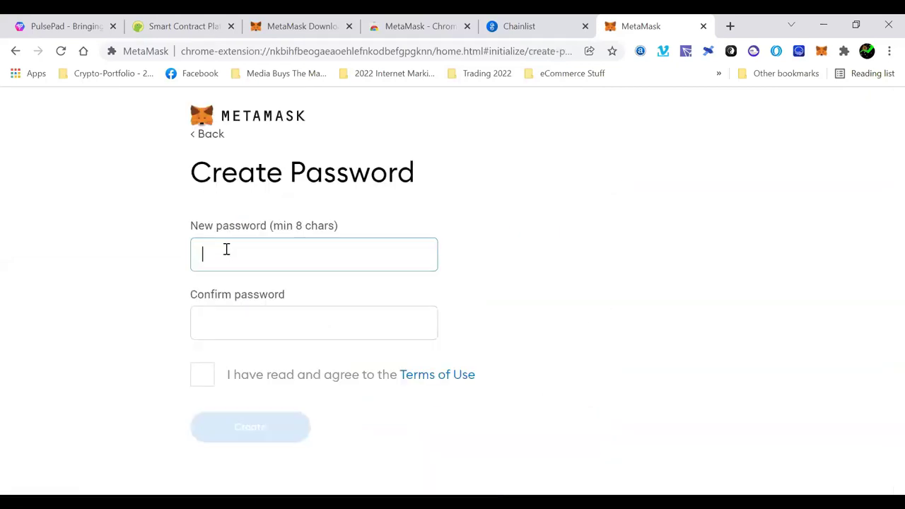
- Enter and confirm a new wallet password, accept the Terms of Use, and create the wallet
type("****")
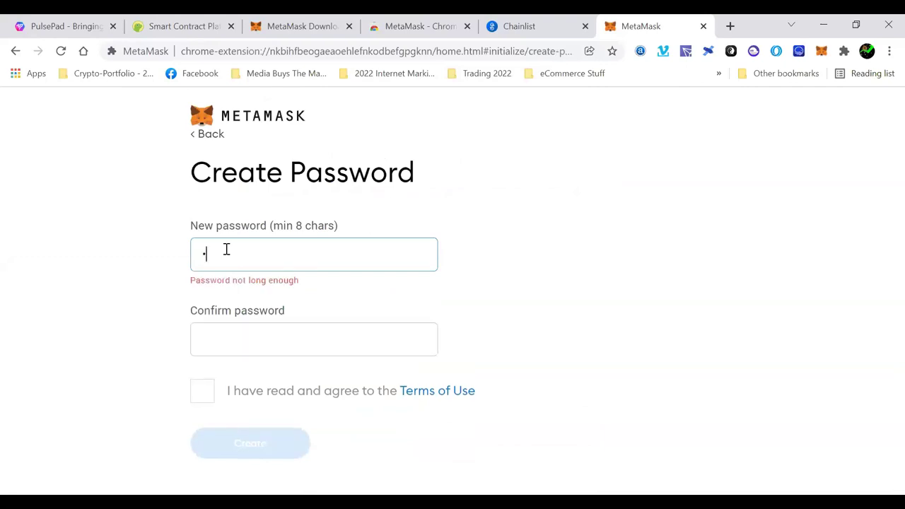
type("*********")
key("Tab")
type("*****")
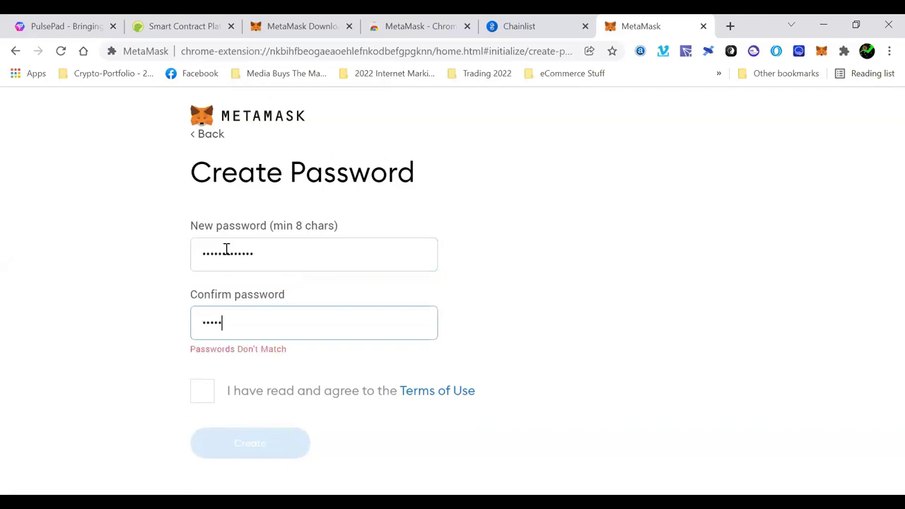
key("BackSpace")
key("BackSpace")
key("BackSpace")
key("BackSpace")
type("*************")
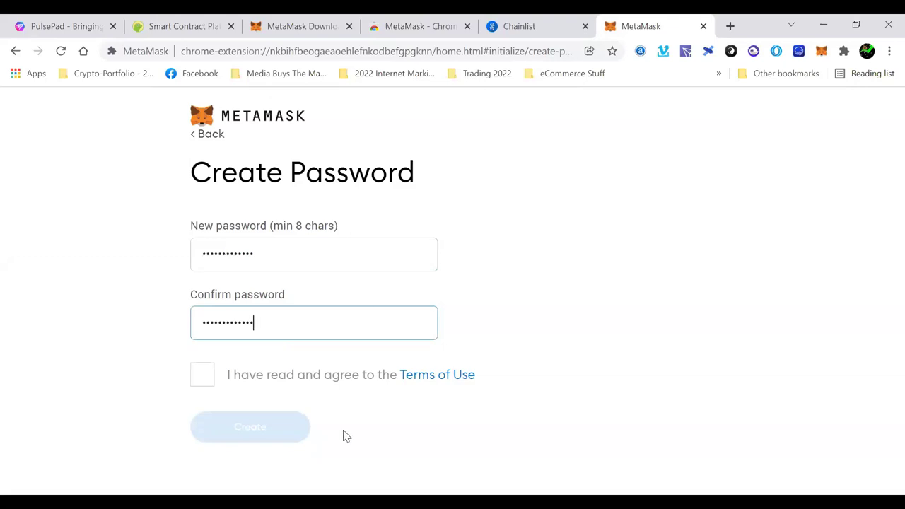
left_click(201, 380)
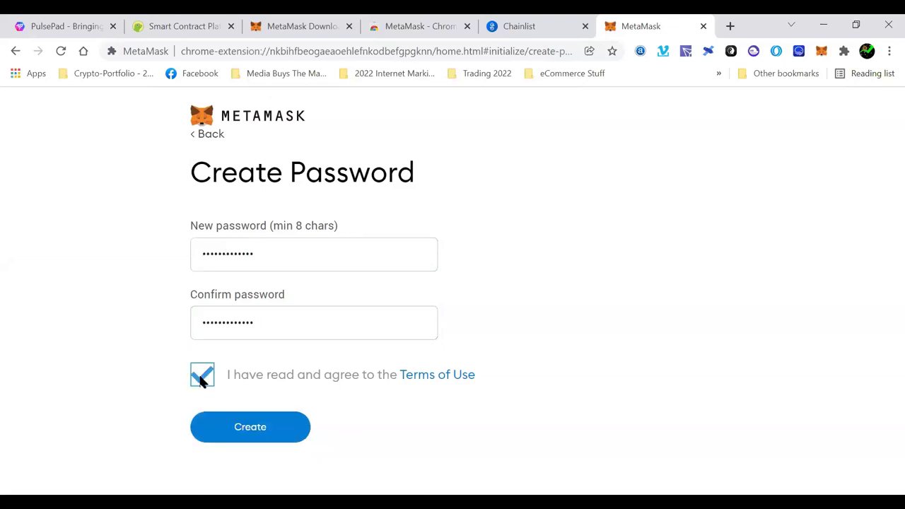
left_click(253, 431)
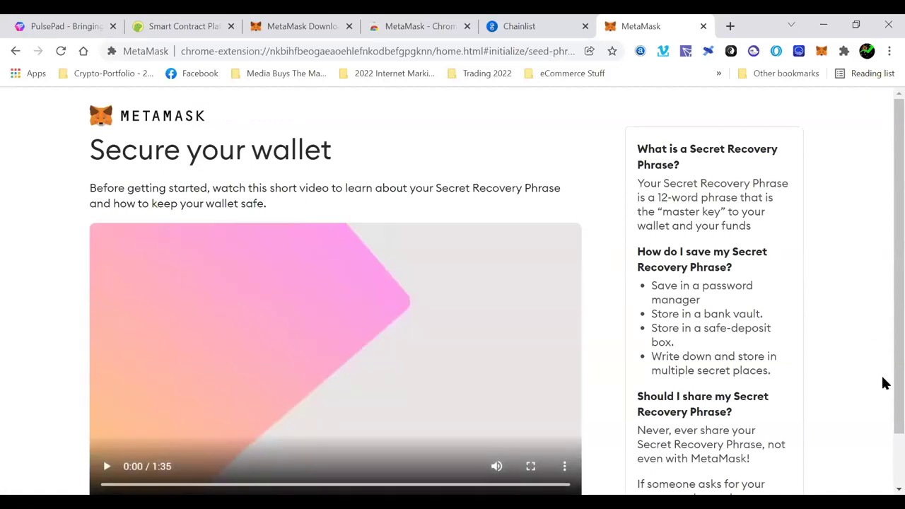
- Review the guidance on securing the wallet and continue to the Secret Recovery Phrase page
left_click_drag(884, 380, 882, 457)
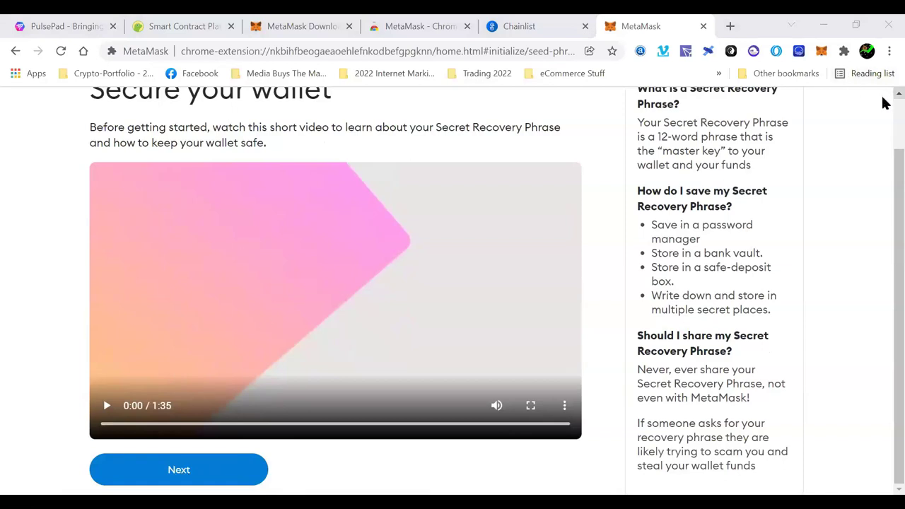
scroll(882, 103, "up", 1)
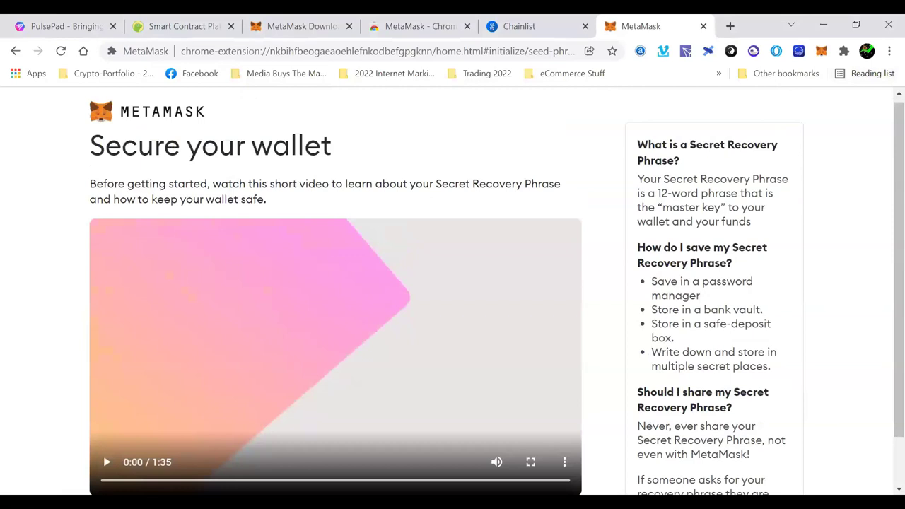
scroll(440, 422, "down", 1)
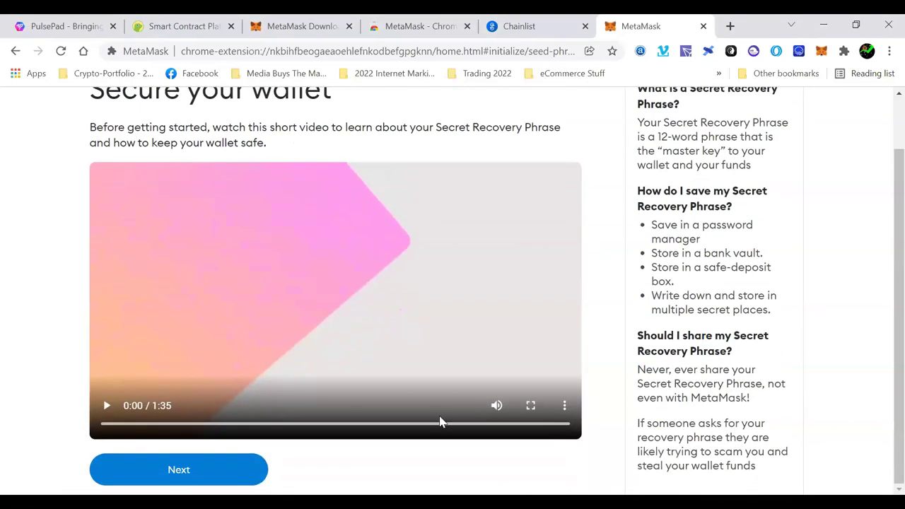
left_click(184, 469)
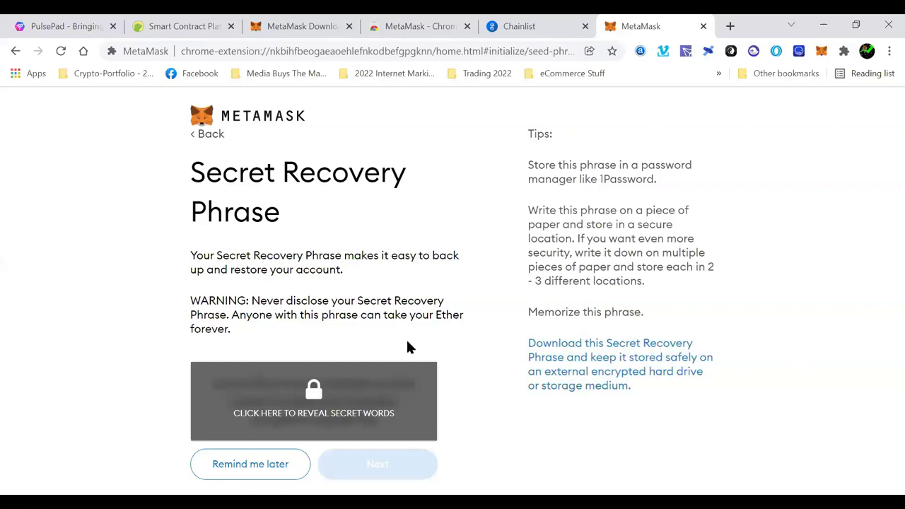
- Reveal the Secret Recovery Phrase, select its text for saving, and continue to the confirmation page
left_click(271, 418)
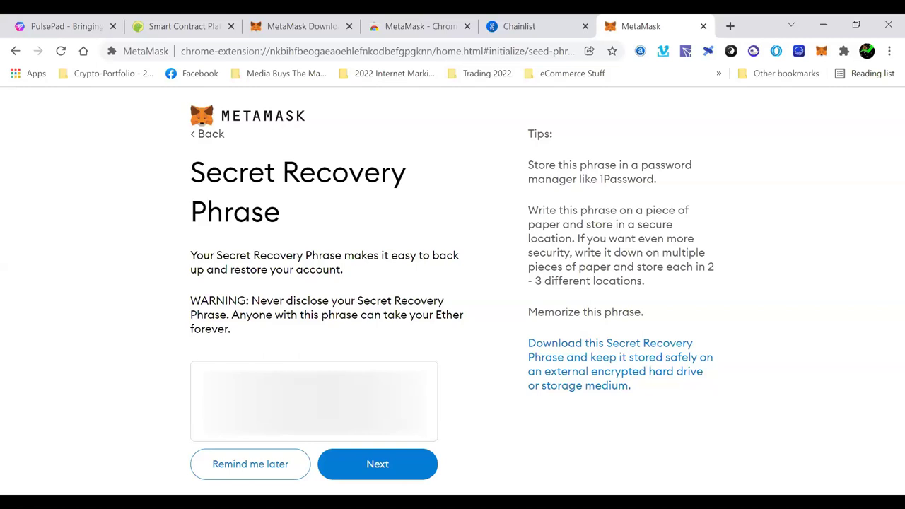
left_click_drag(417, 428, 256, 369)
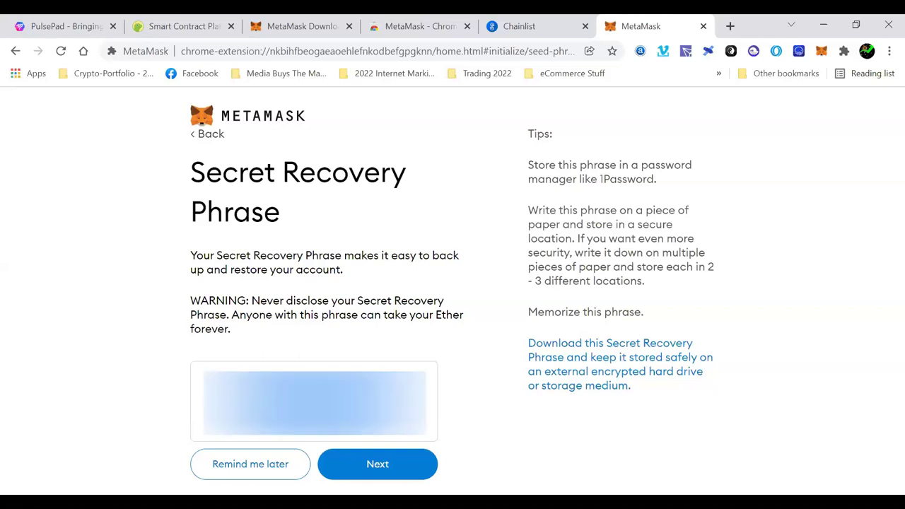
right_click(242, 385)
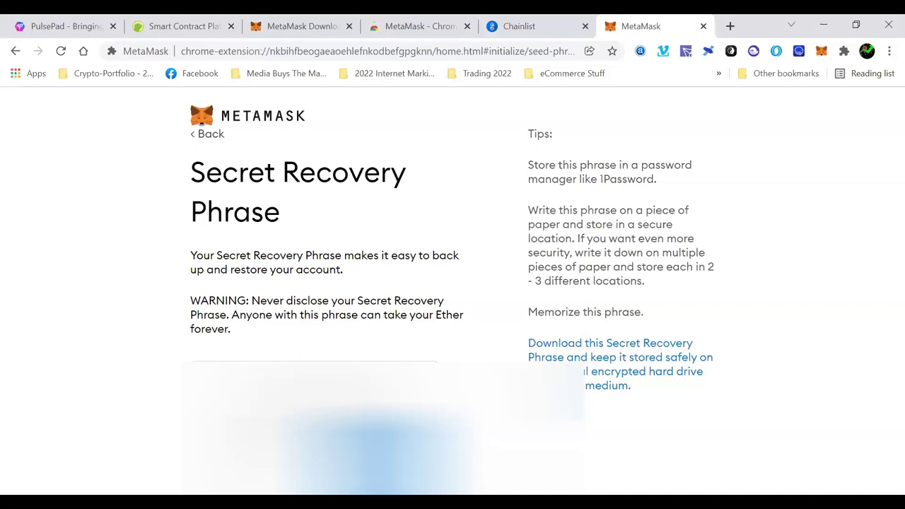
left_click(364, 463)
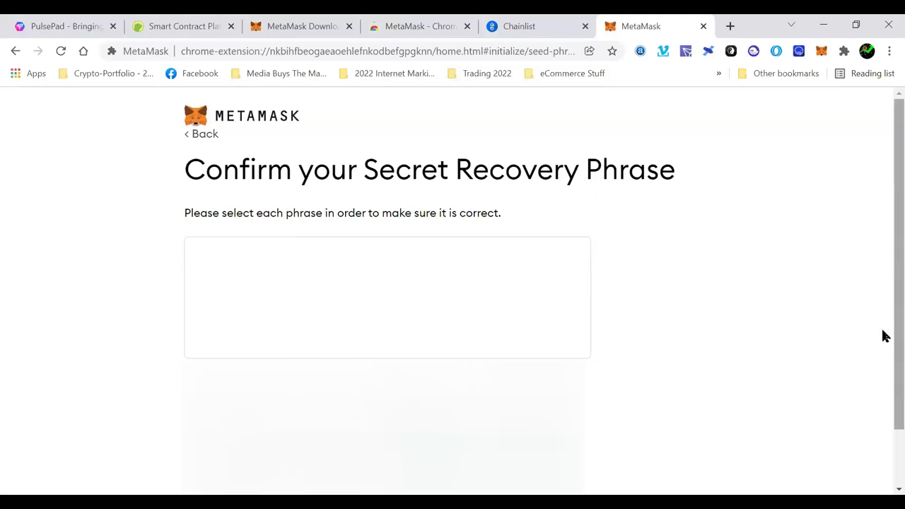
- Confirm the Secret Recovery Phrase by picking its words in order, and finish the wallet setup
scroll(882, 336, "down", 1)
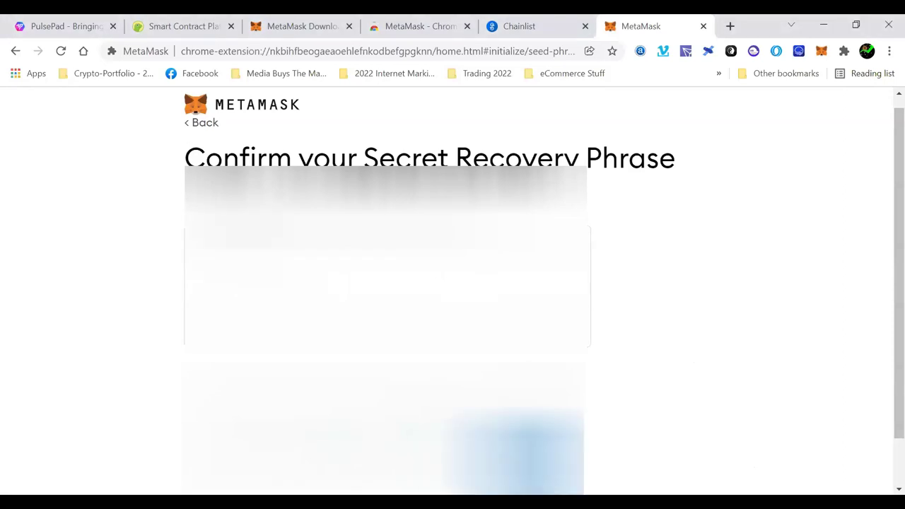
scroll(453, 283, "down", 1)
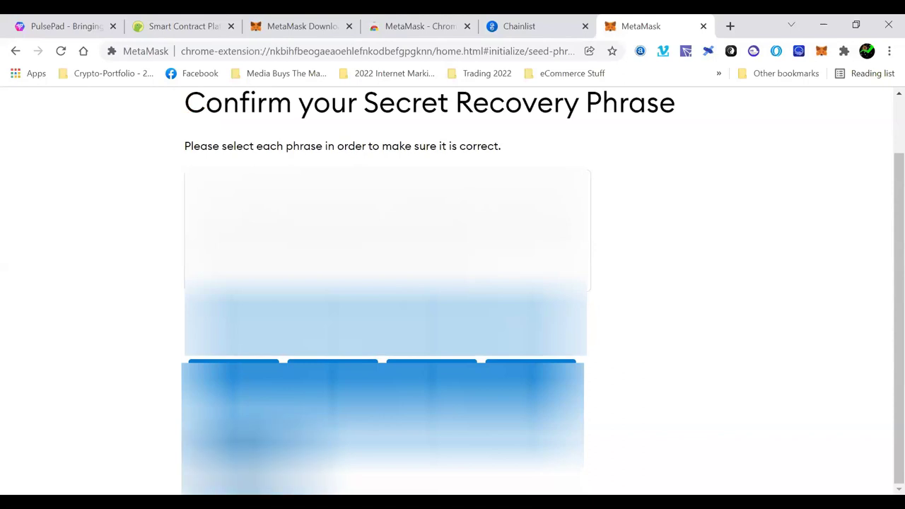
key("Return")
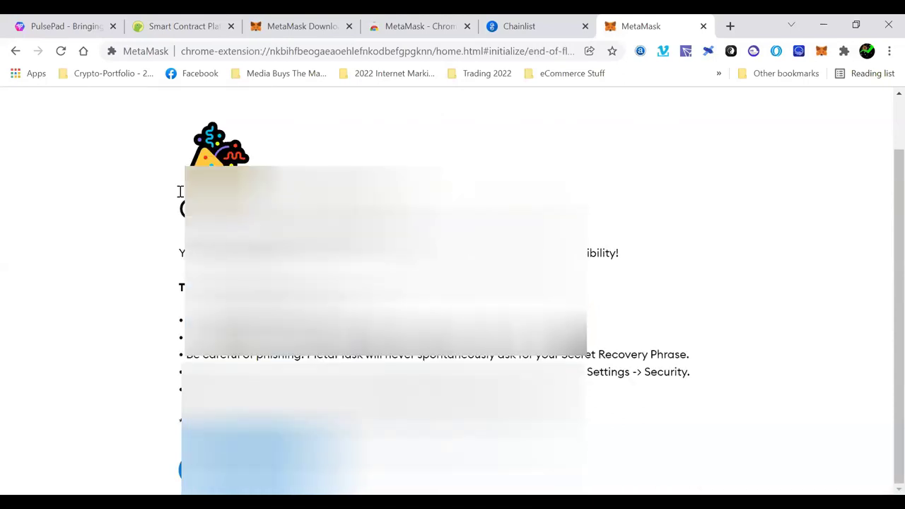
double_click(246, 203)
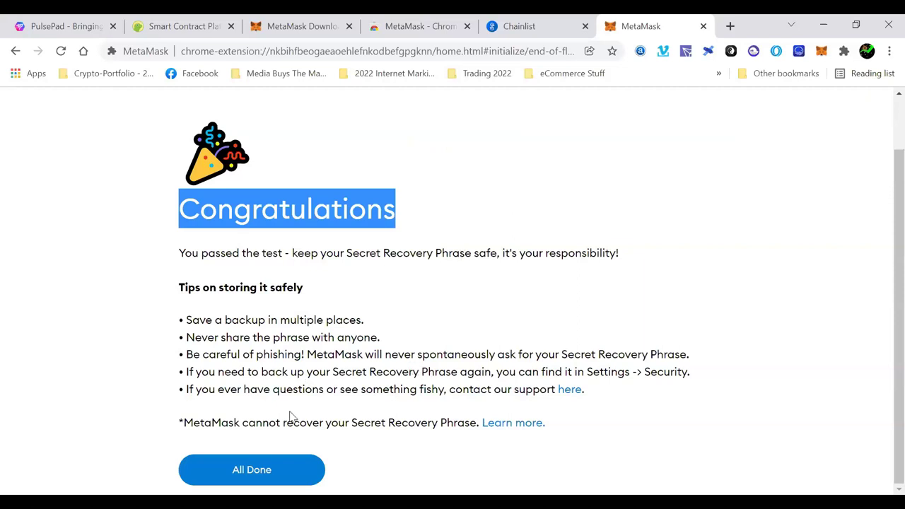
left_click(262, 471)
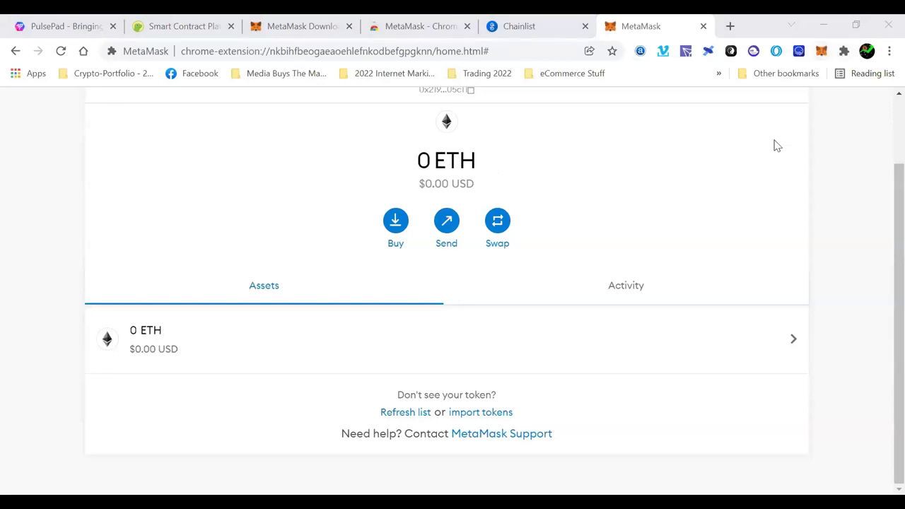
- Close the MetaMask wallet, MetaMask Download and Chrome Web Store pages, and open the MetaMask extension over Chainlist
left_click(703, 26)
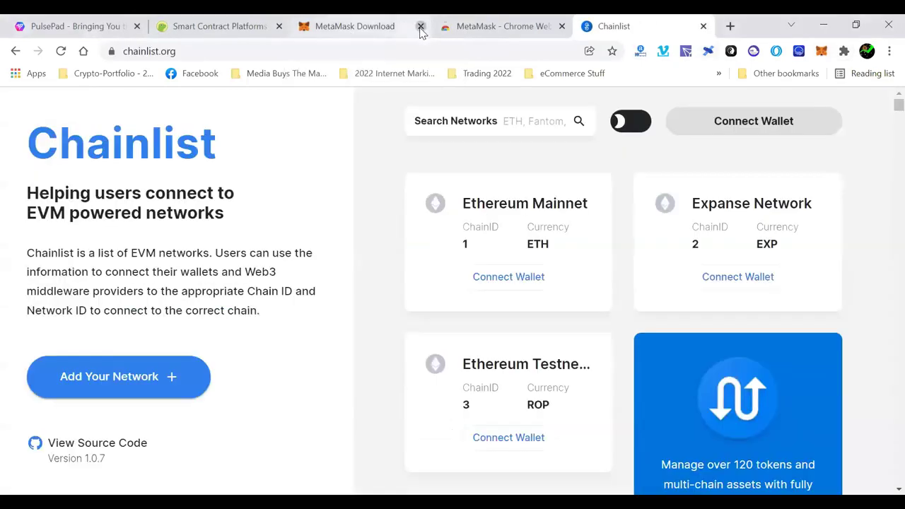
left_click(421, 27)
left_click(420, 27)
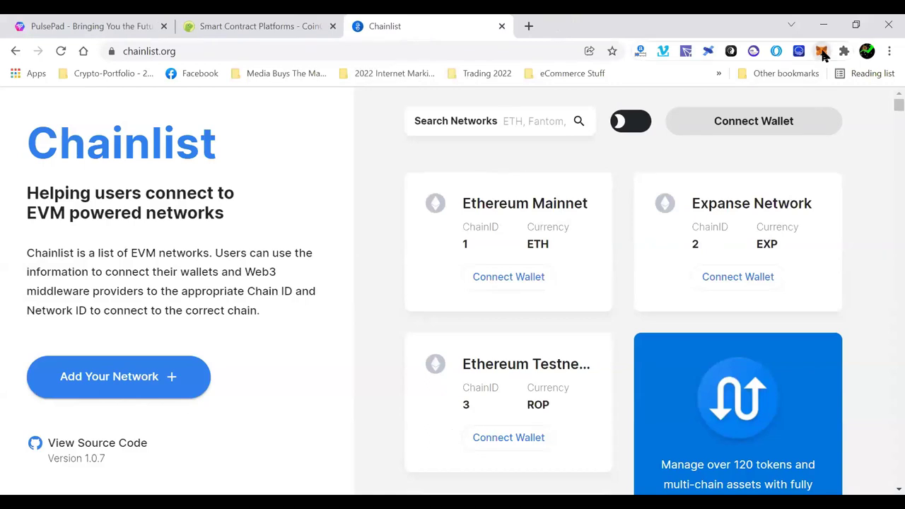
left_click(821, 52)
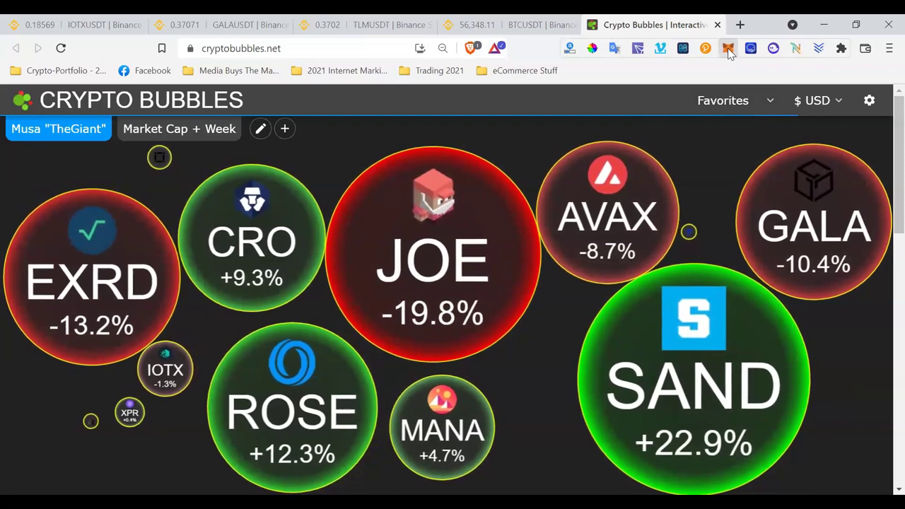
- Open the existing MetaMask wallet in Brave, switch its network to Binance Smart Chain, and view the available networks again
right_click(727, 50)
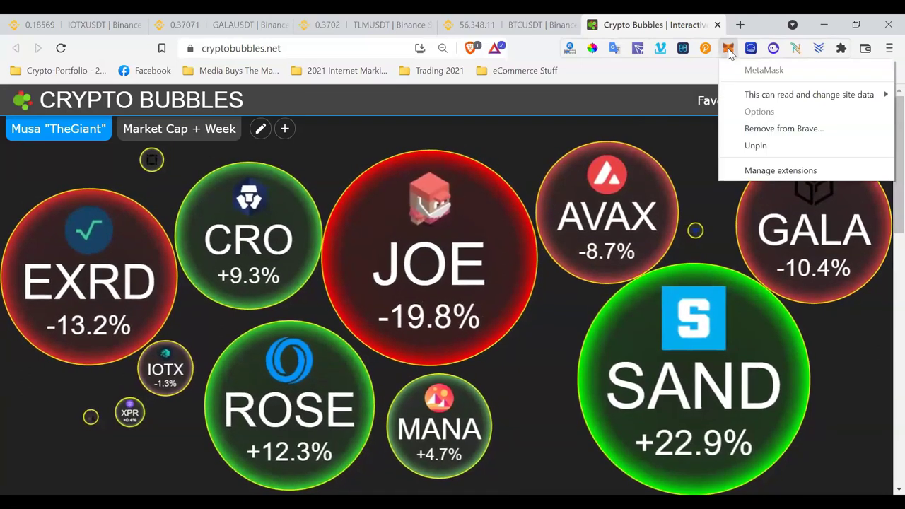
key("Escape")
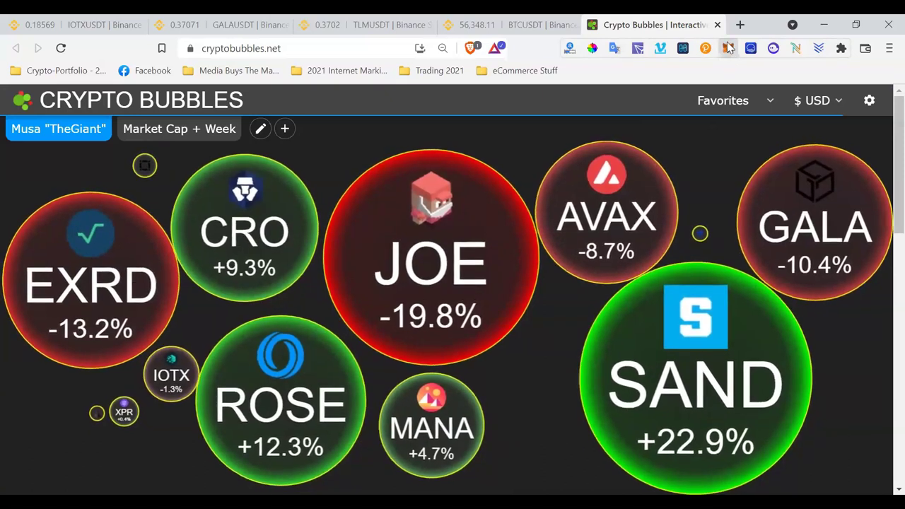
left_click(728, 47)
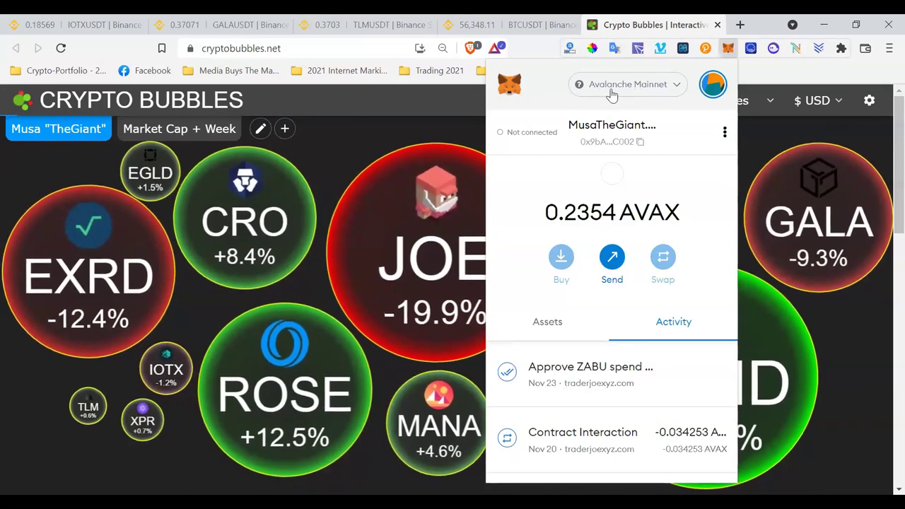
left_click(676, 86)
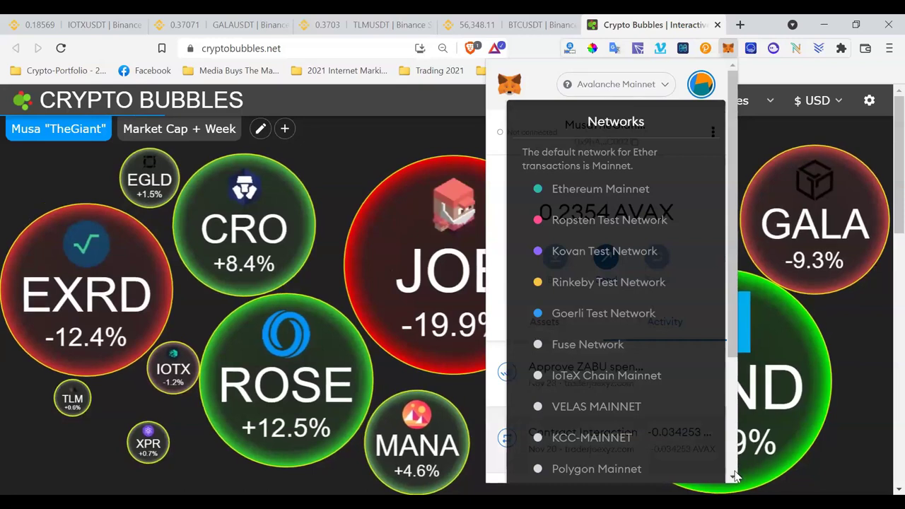
scroll(733, 480, "down", 4)
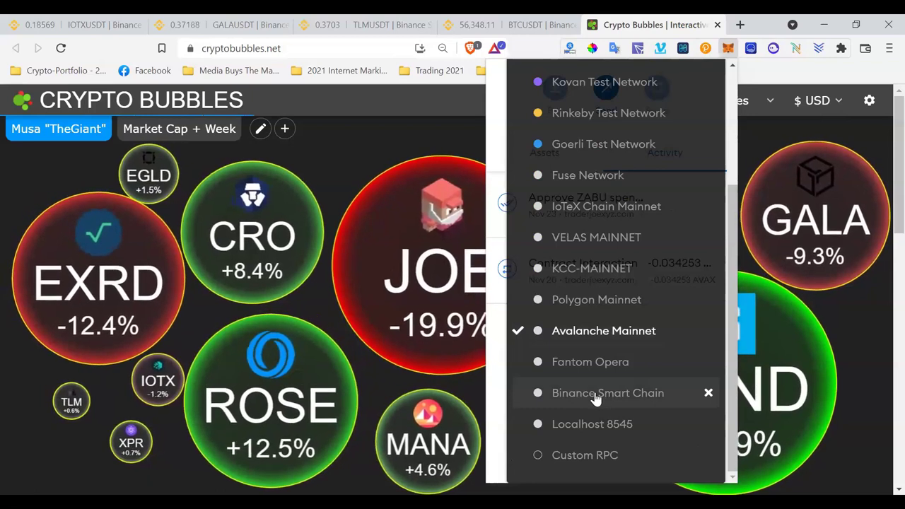
key("Escape")
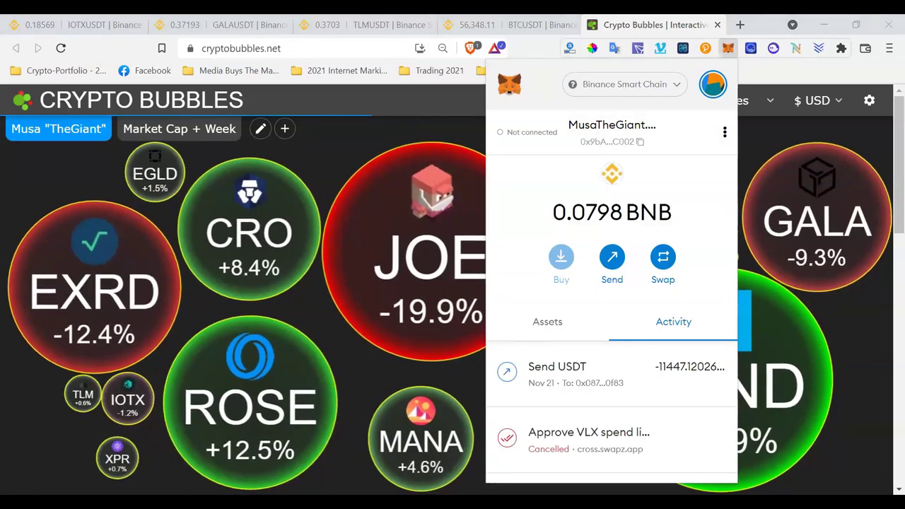
left_click(677, 86)
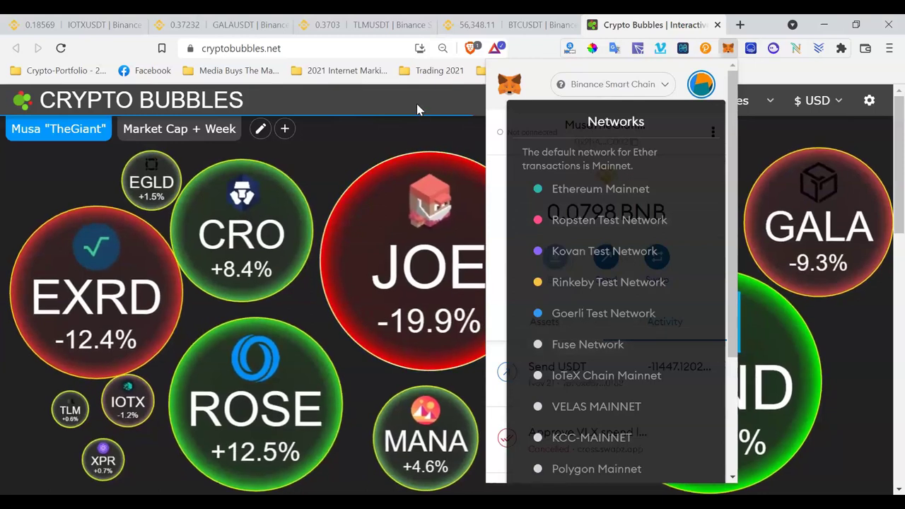
key("Escape")
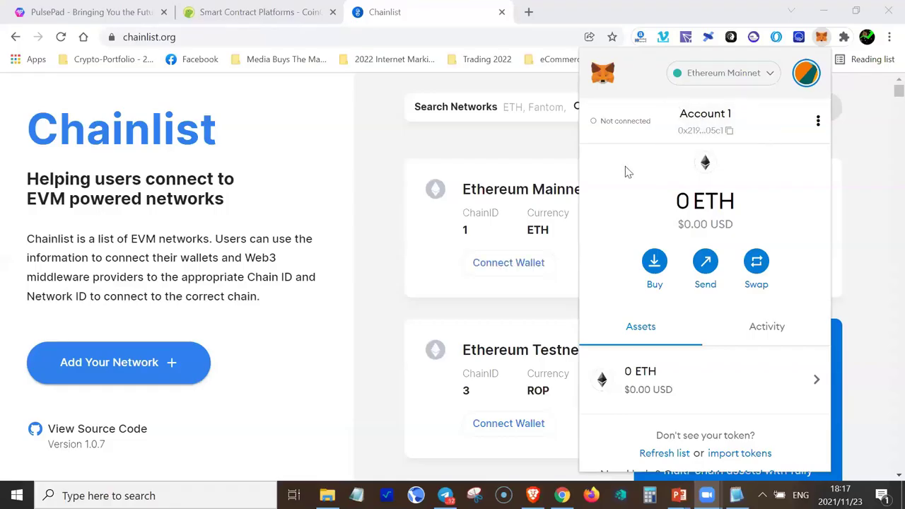
- Examine the fields for adding a custom network in the MetaMask network settings, and close that page without saving
left_click(274, 31)
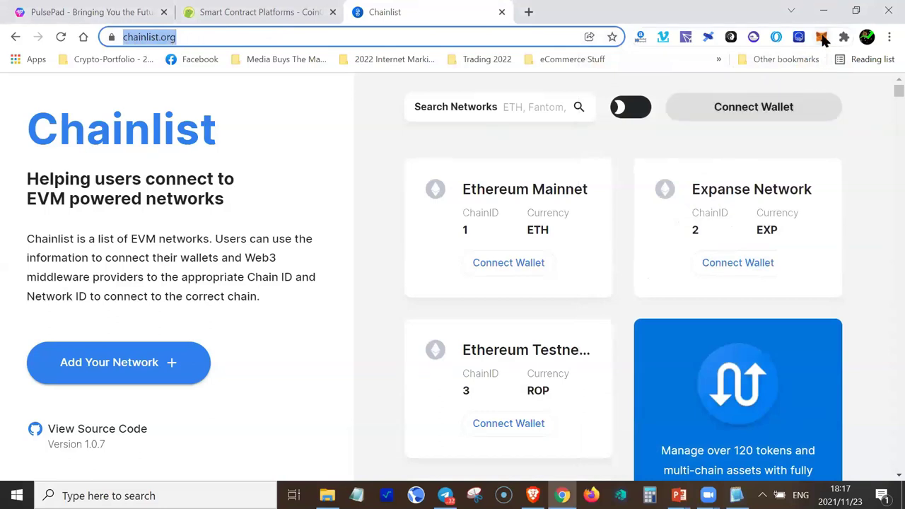
left_click(821, 38)
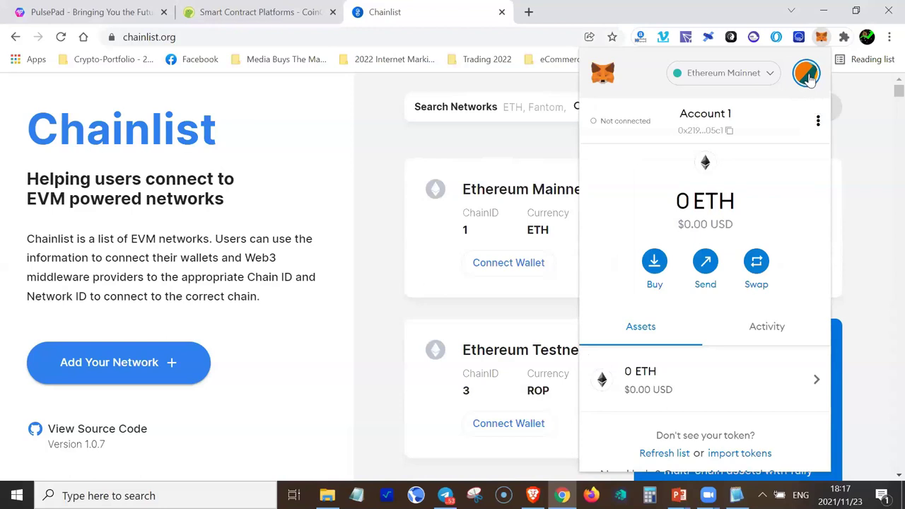
left_click(806, 76)
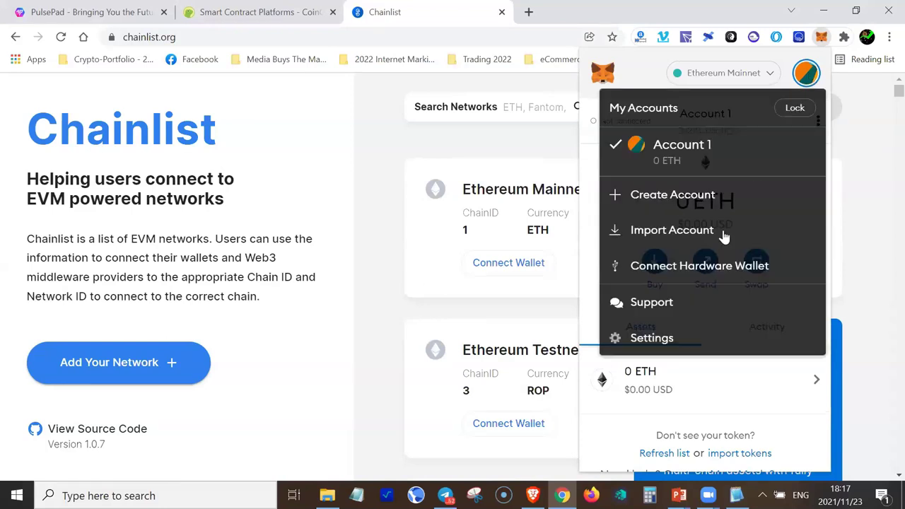
left_click(648, 339)
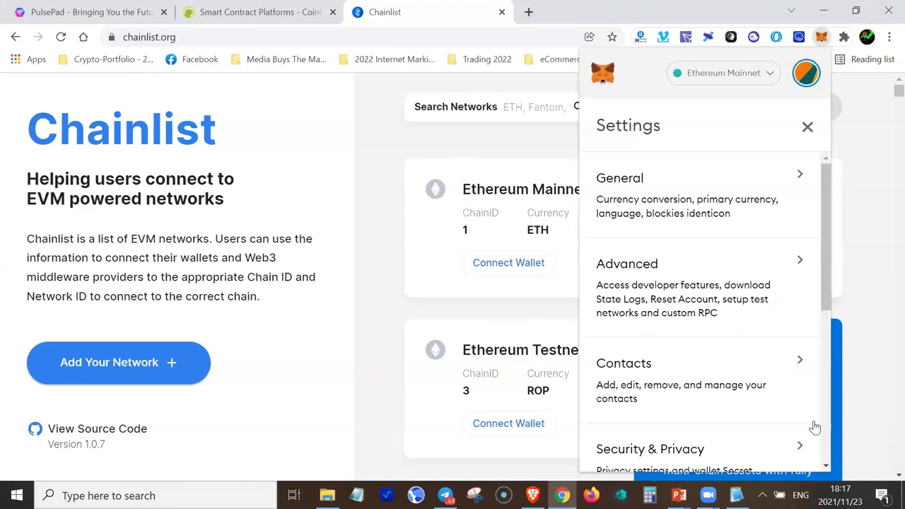
scroll(825, 469, "down", 3)
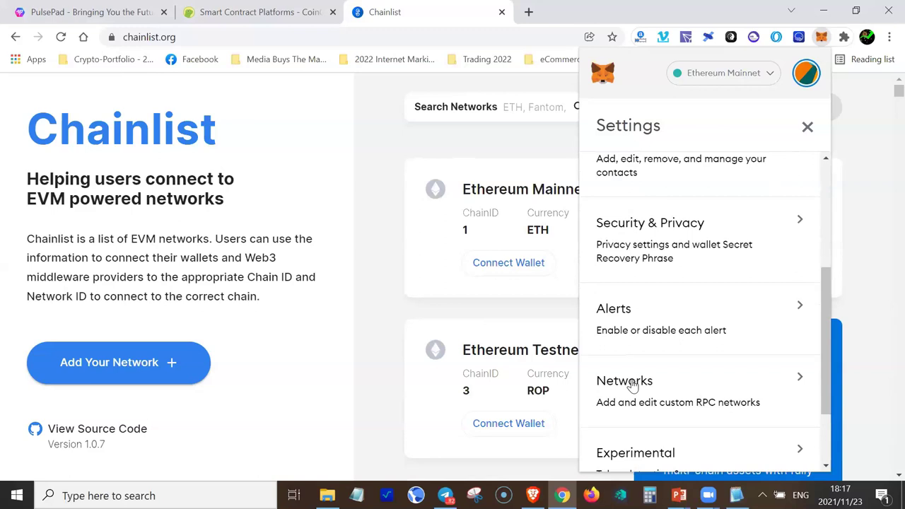
left_click(631, 385)
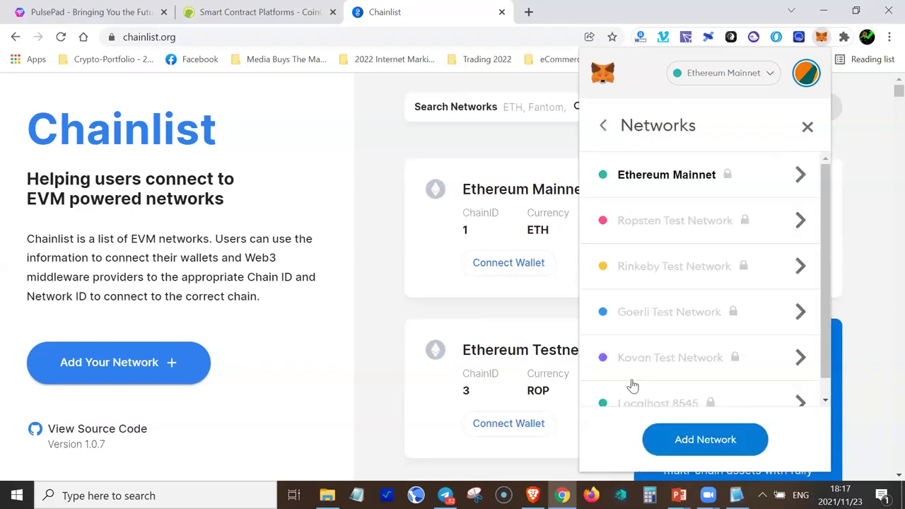
left_click(826, 403)
left_click(733, 443)
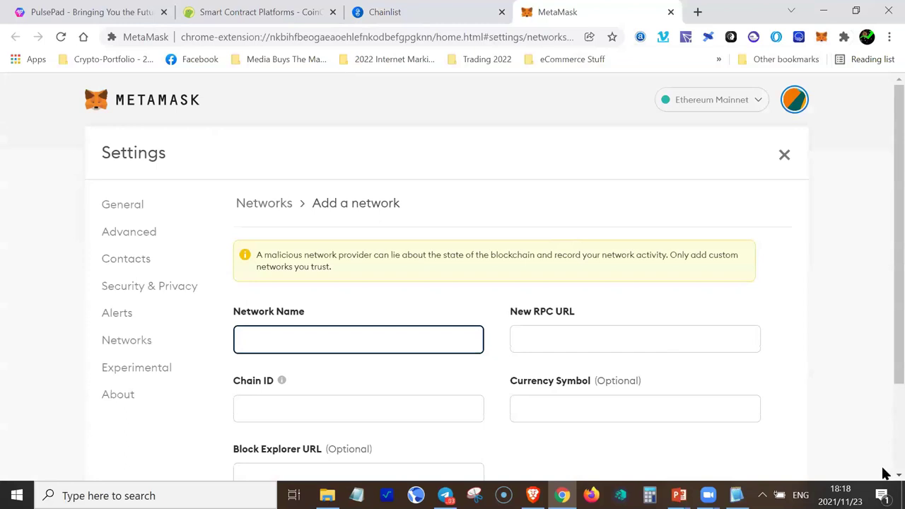
scroll(885, 473, "down", 2)
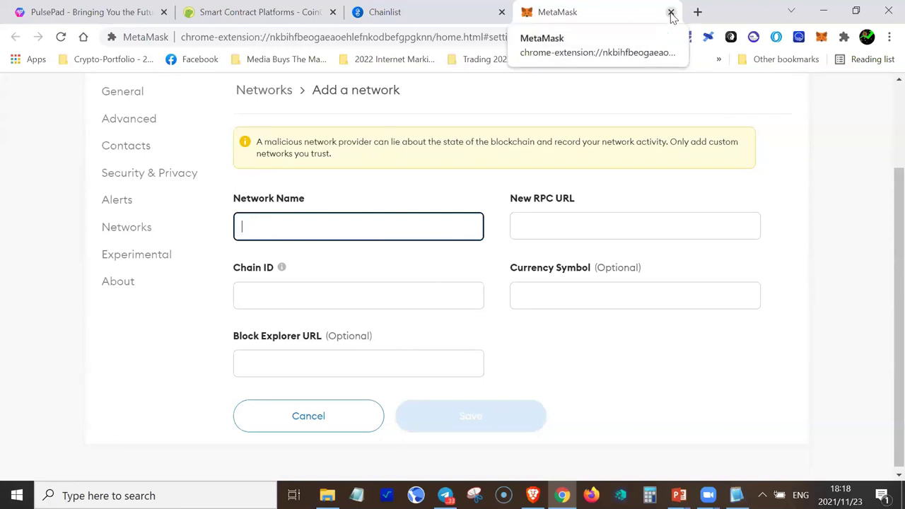
left_click(670, 14)
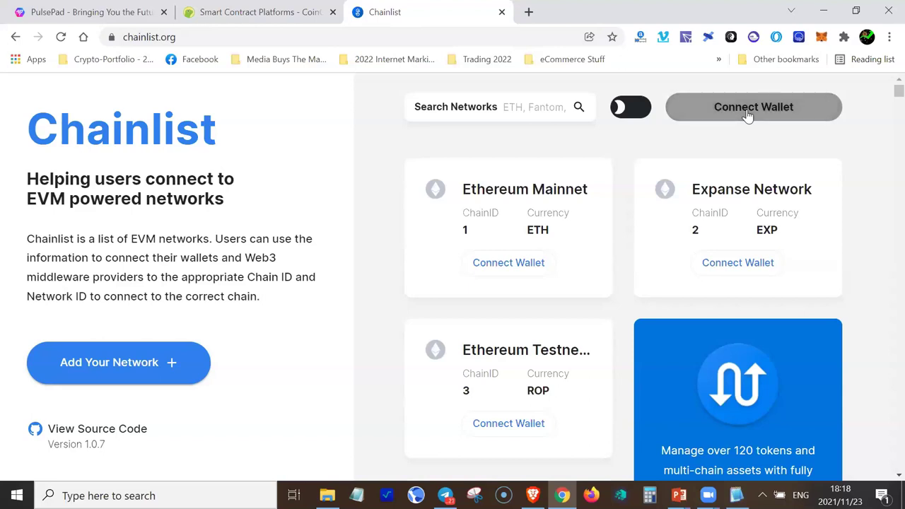
- Try to connect the wallet to Chainlist, and check the current account in the MetaMask extension
left_click(762, 108)
left_click(758, 106)
left_click(758, 106)
left_click(753, 114)
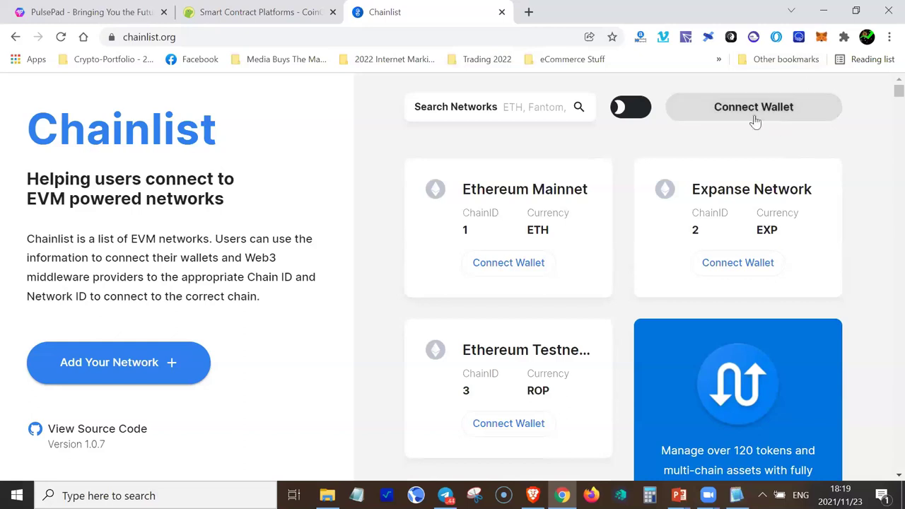
left_click(749, 118)
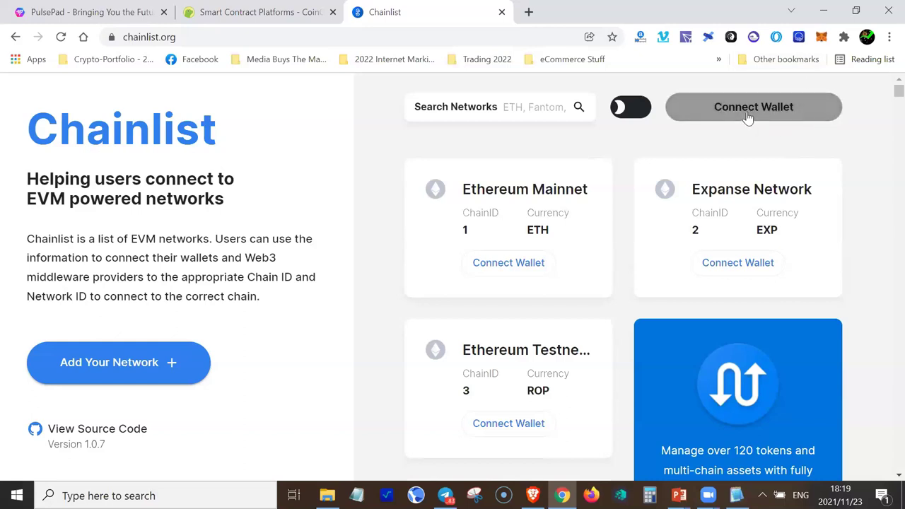
left_click(737, 116)
left_click(737, 116)
left_click(737, 117)
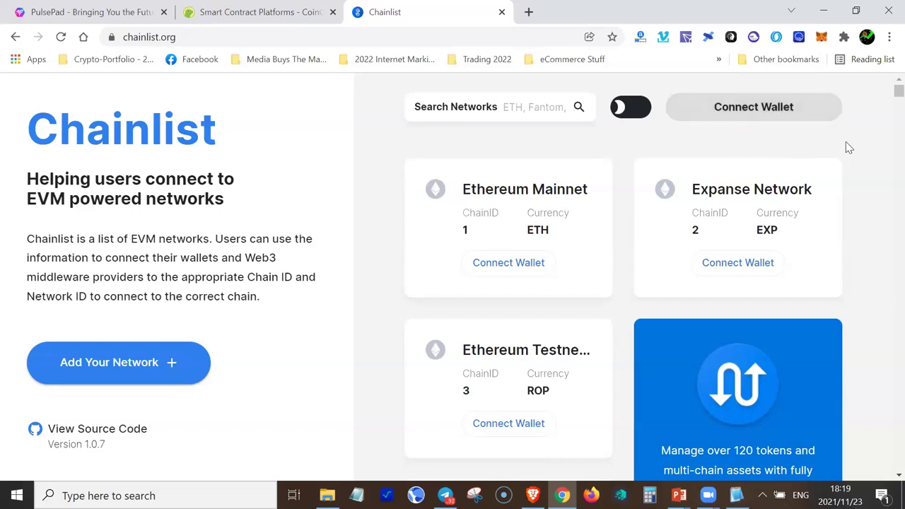
left_click(821, 39)
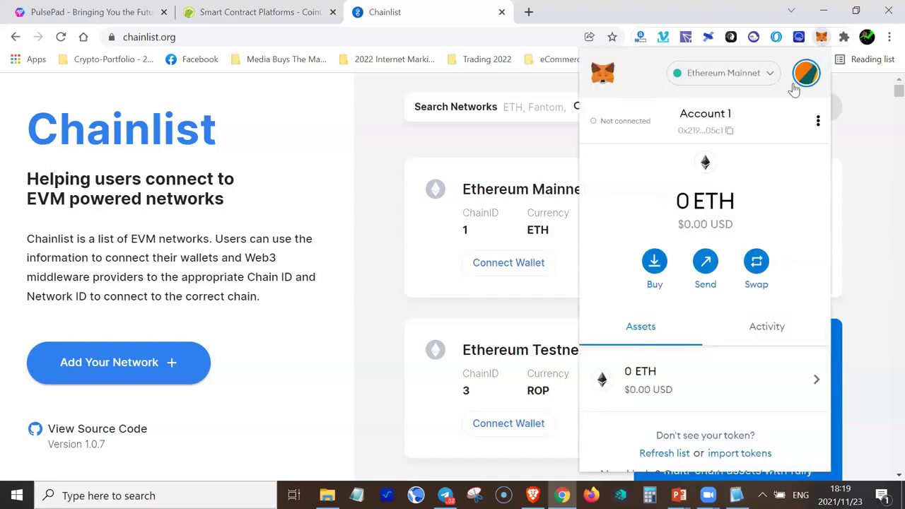
left_click(517, 146)
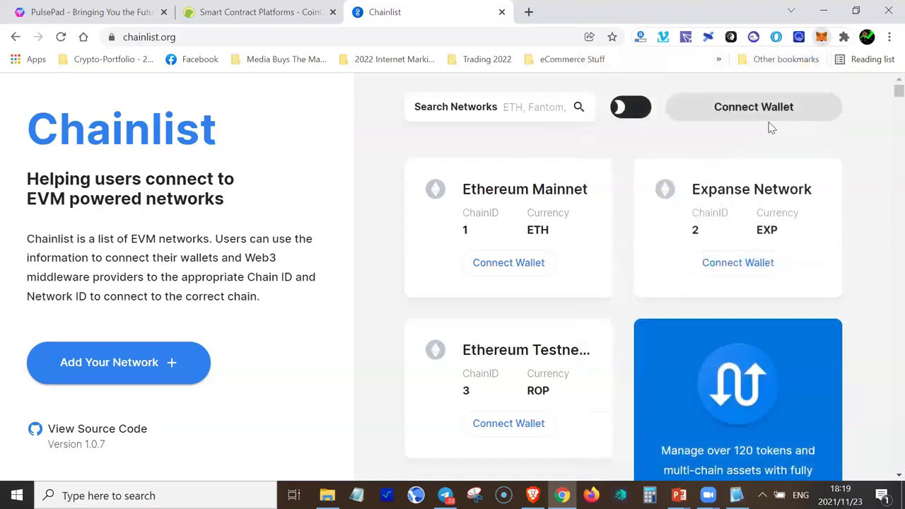
- Reload Chainlist and connect MetaMask's Account 1 to it, granting permission to view the account address
left_click(62, 38)
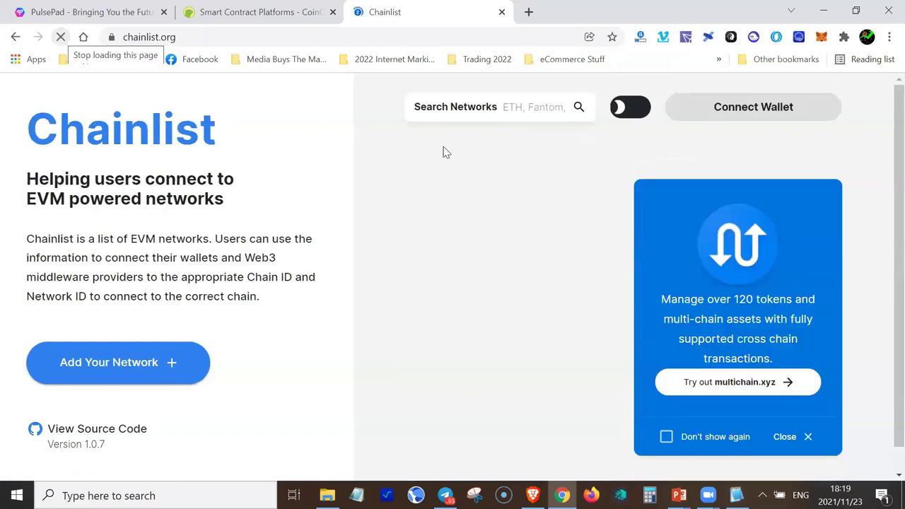
left_click(745, 117)
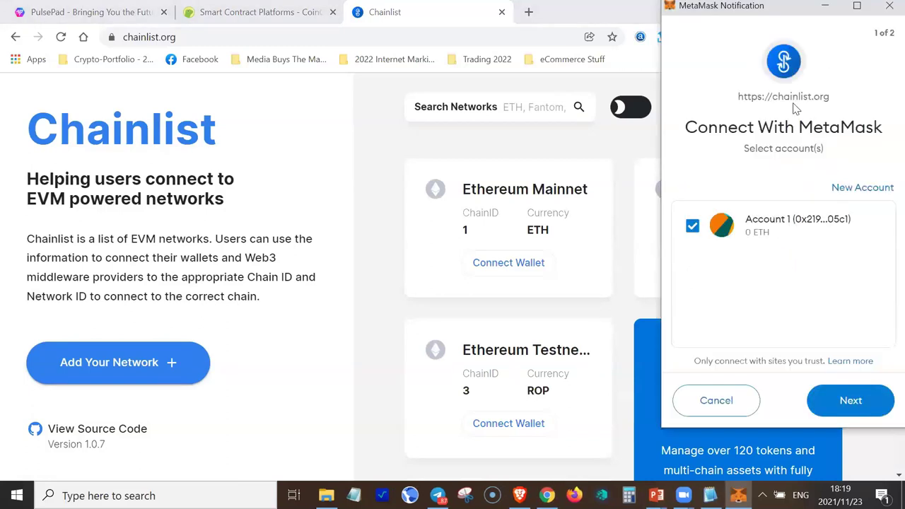
left_click(846, 402)
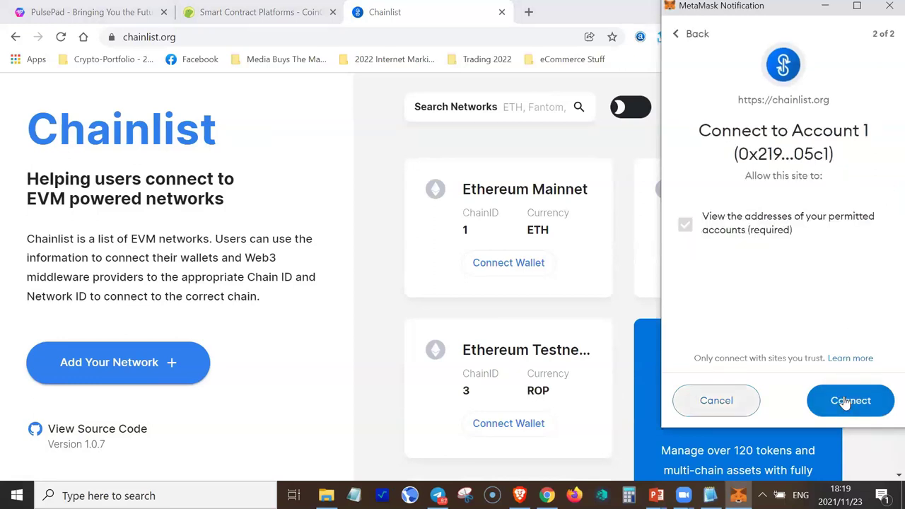
left_click(845, 401)
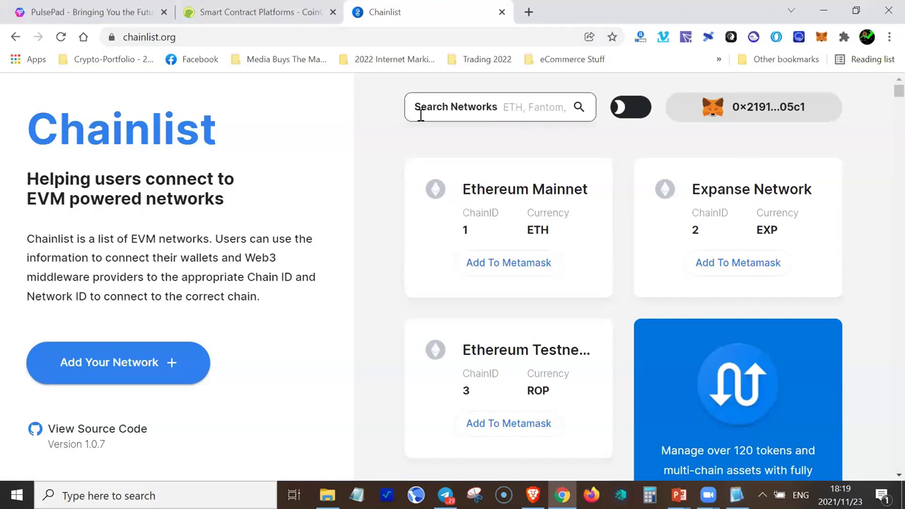
- Search the Chainlist networks for "binance"
left_click(531, 111)
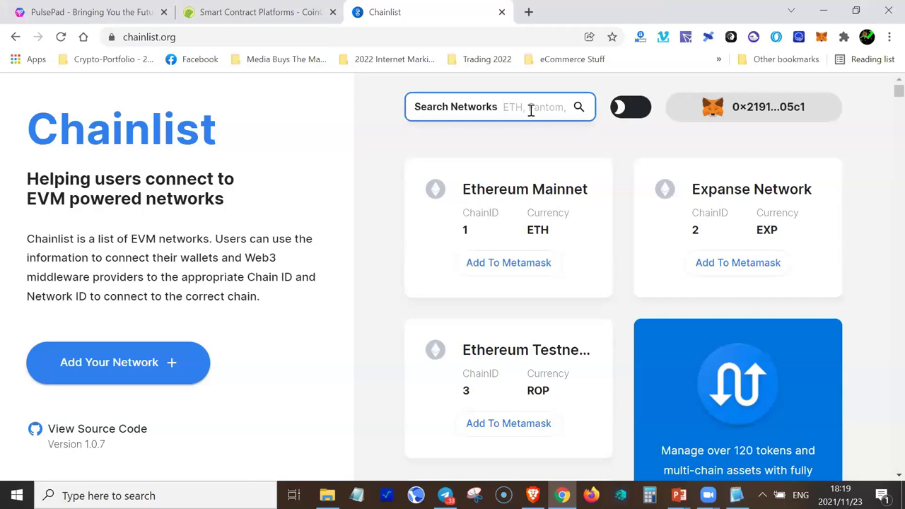
type("bin")
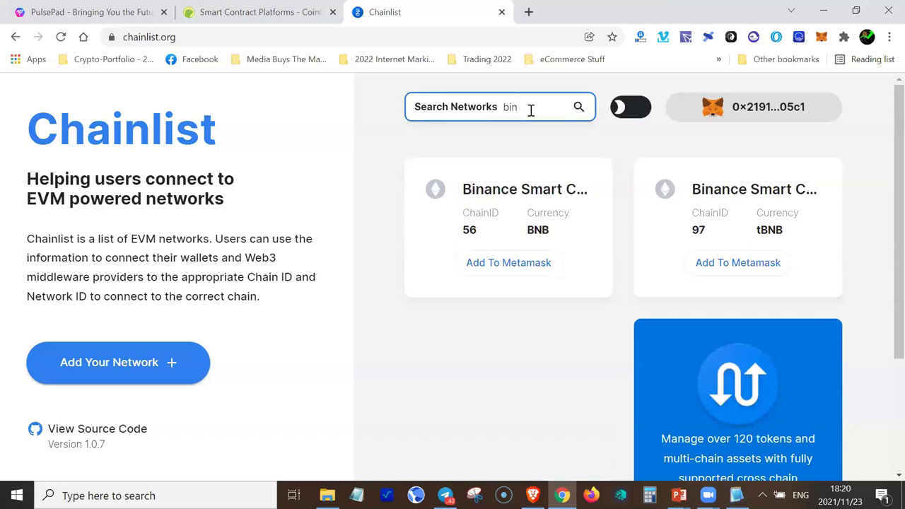
type("ance")
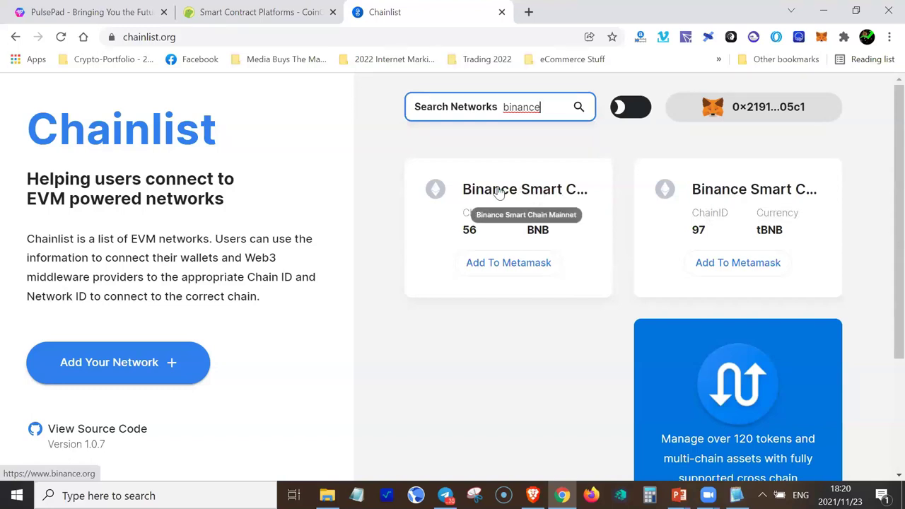
- Add Binance Smart Chain Mainnet (chain ID 56) to MetaMask after reviewing its network details, and switch the wallet to it
left_click(499, 268)
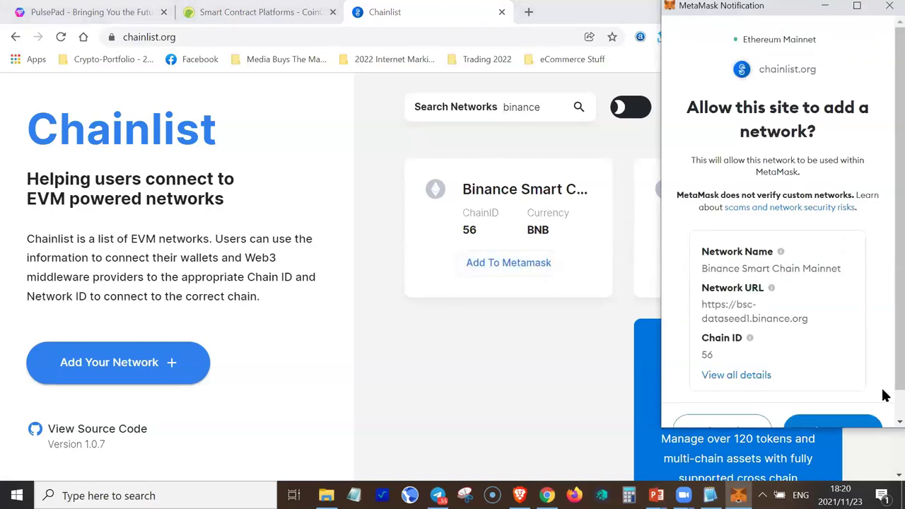
left_click(898, 421)
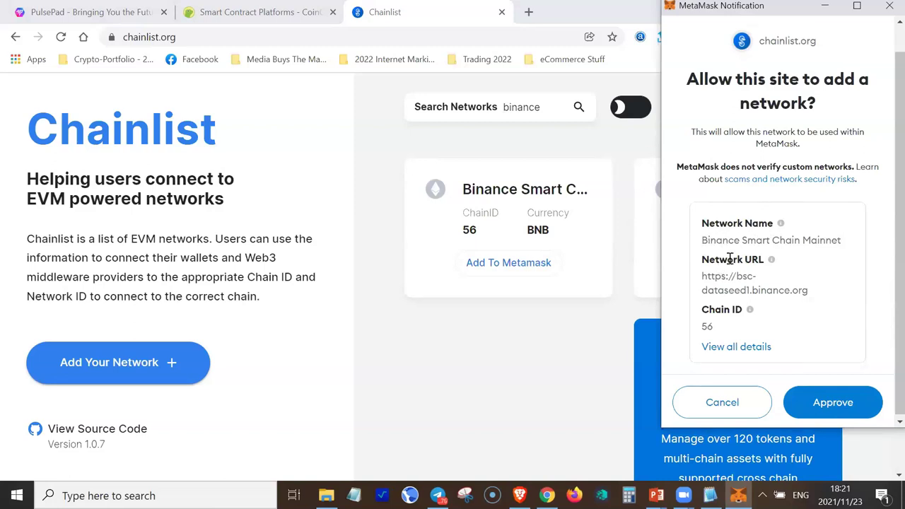
left_click(740, 347)
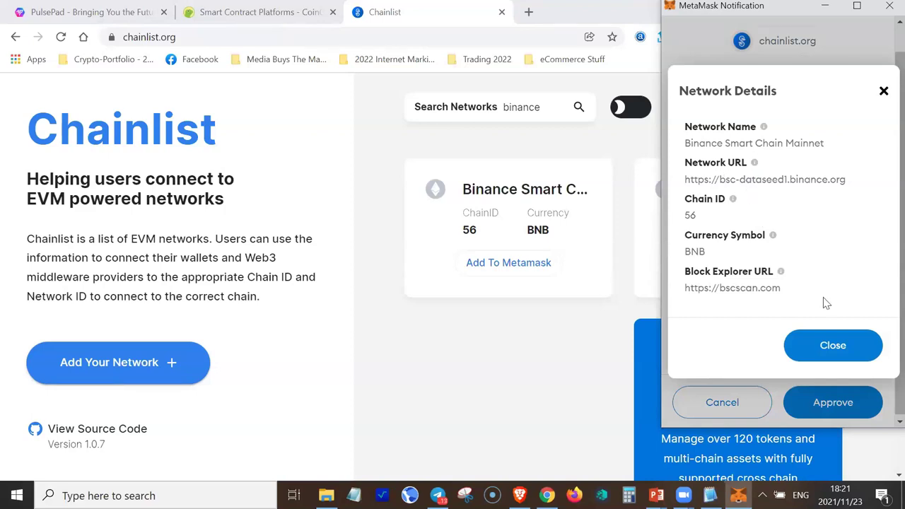
left_click(832, 347)
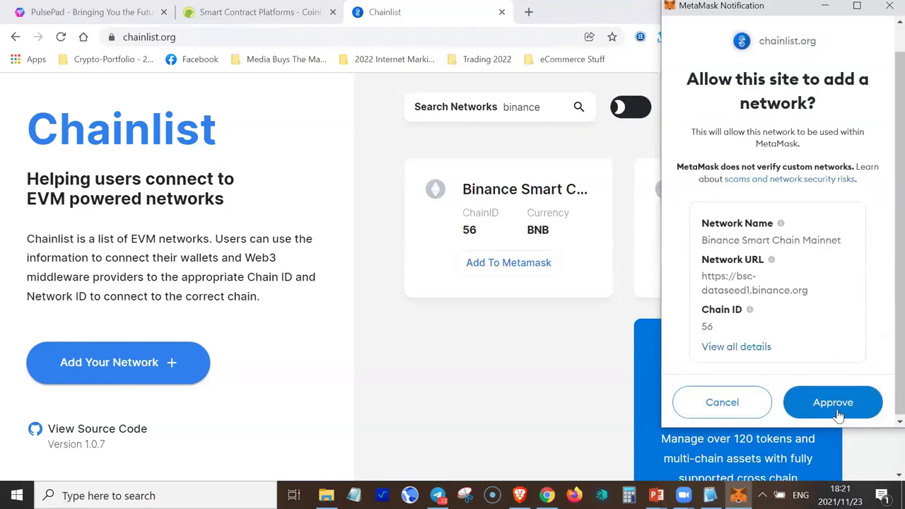
left_click(837, 403)
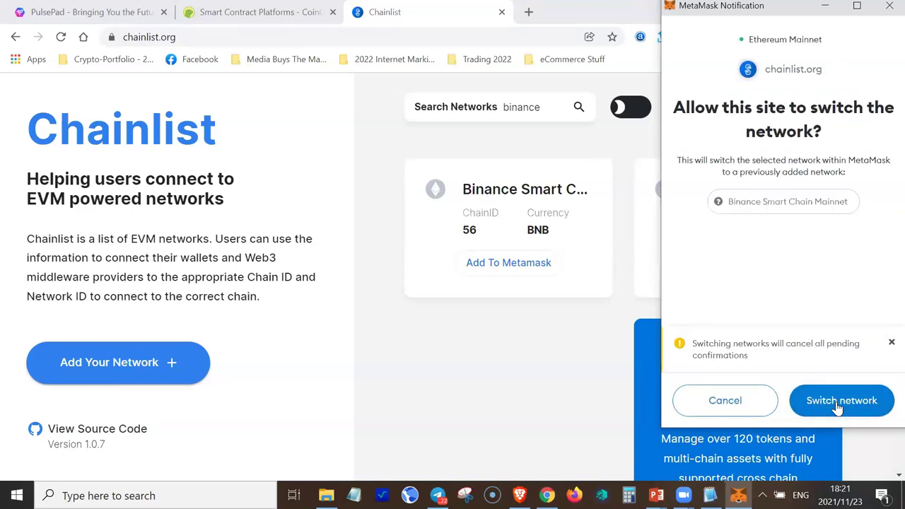
left_click(837, 406)
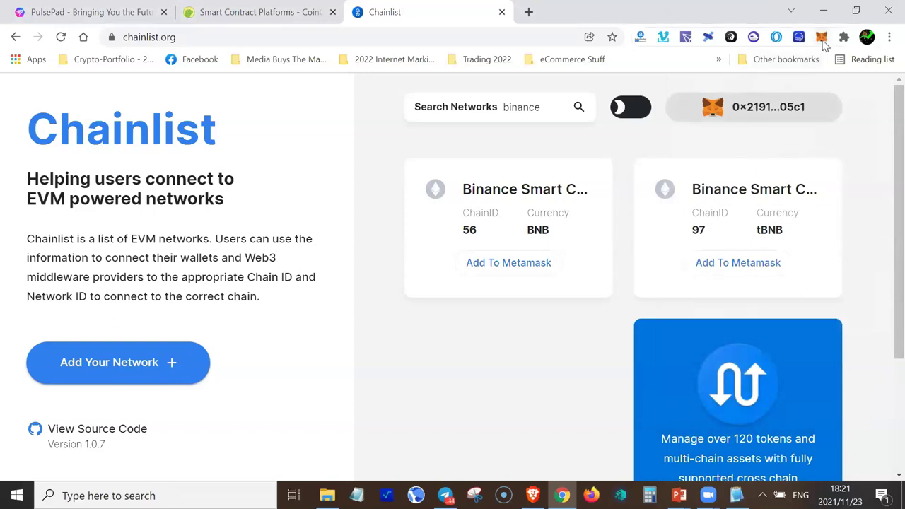
- Rename Account 1 in MetaMask's account details to the owner's nickname, save it, and close the details
left_click(821, 37)
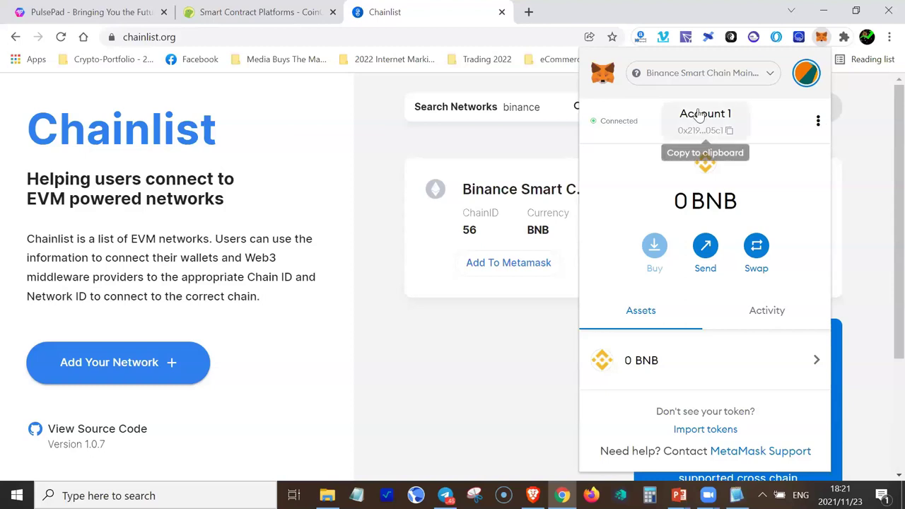
left_click(817, 123)
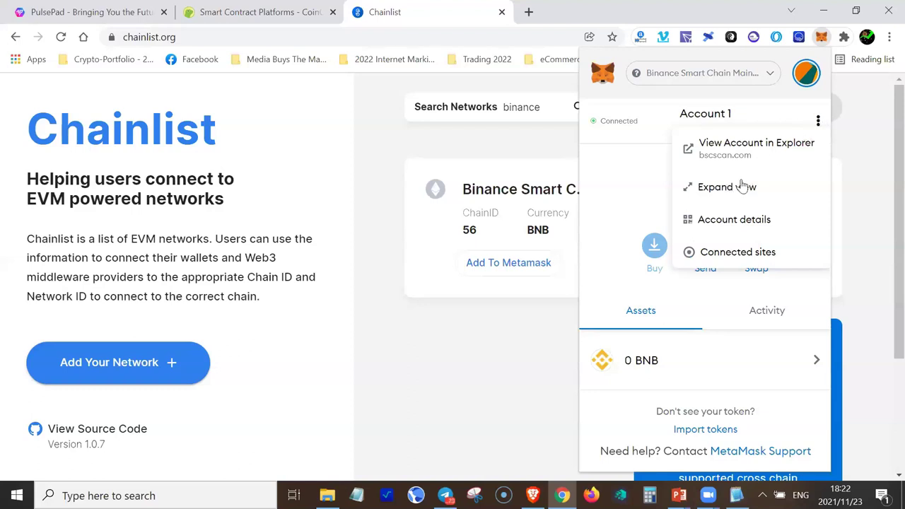
left_click(735, 220)
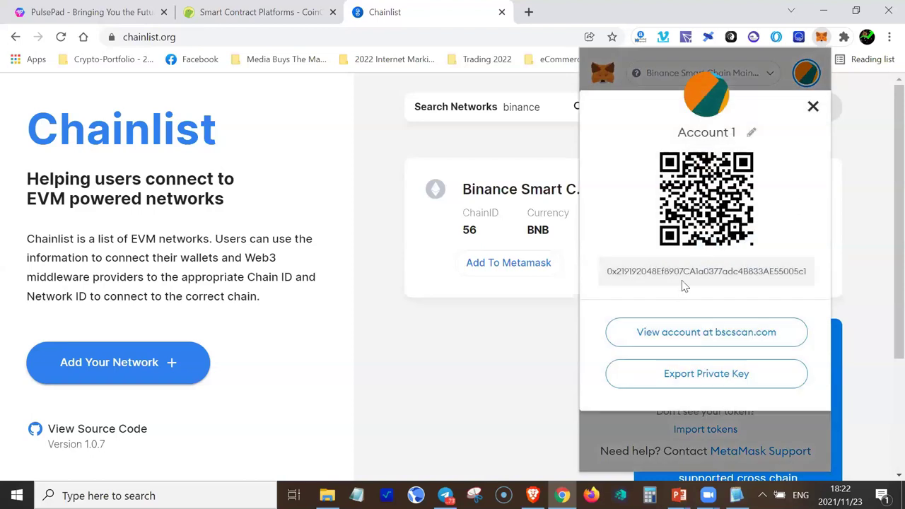
left_click(752, 135)
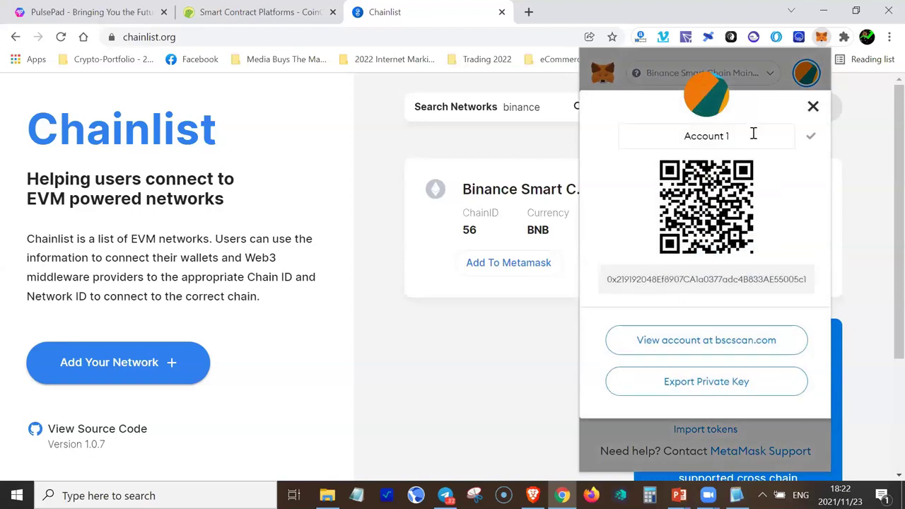
key("BackSpace")
key("BackSpace")
key("BackSpace")
key("BackSpace")
key("BackSpace")
key("BackSpace")
key("BackSpace")
key("BackSpace")
key("BackSpace")
type("MusaTHeGiant")
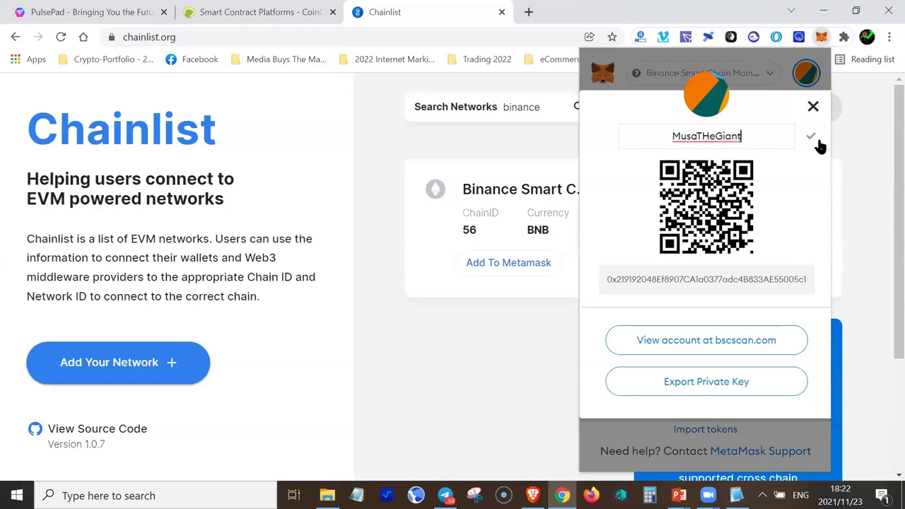
key("Left")
key("Left")
key("BackSpace")
type("h")
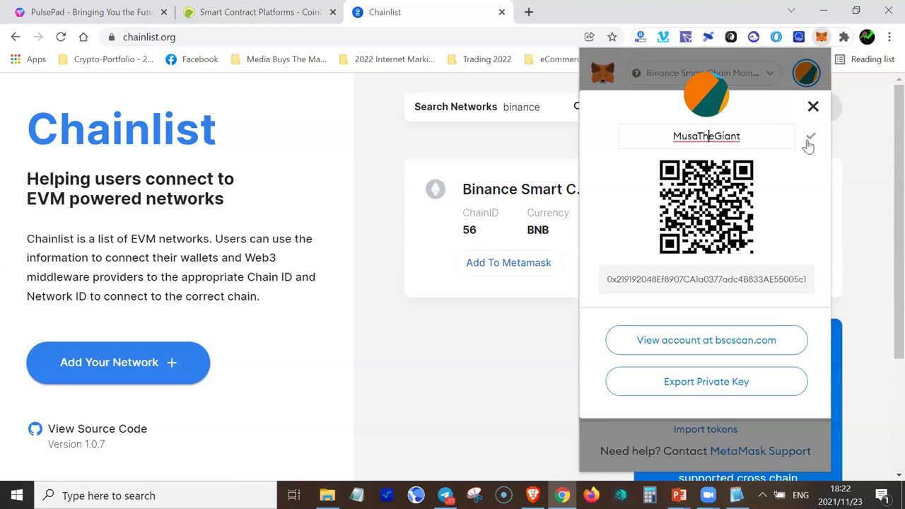
left_click(810, 138)
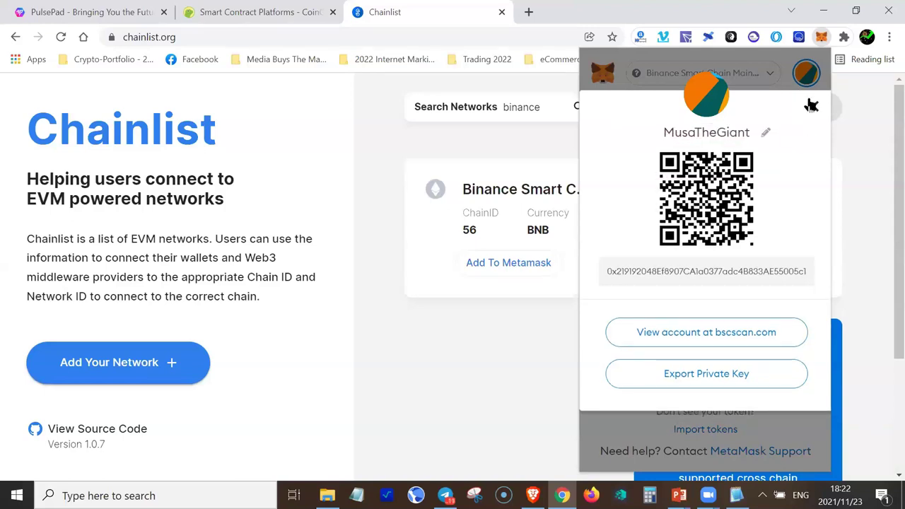
left_click(812, 108)
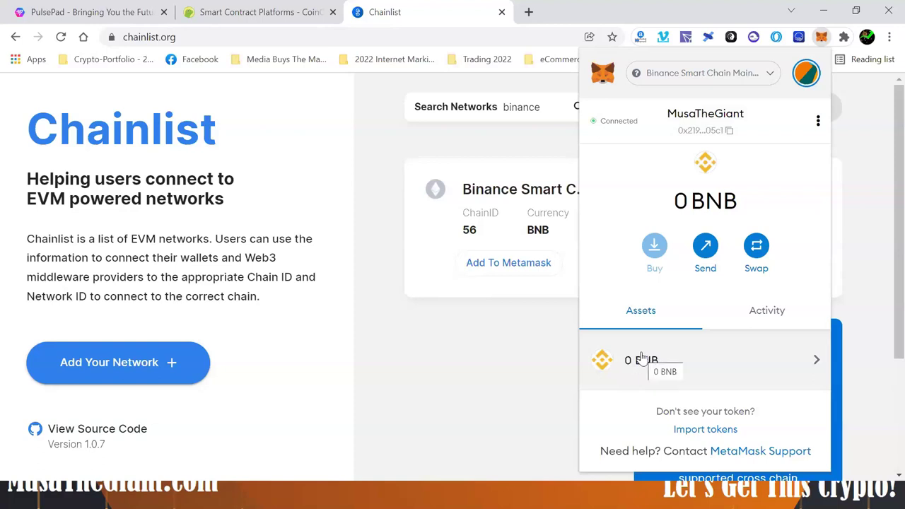
- Check the networks available in MetaMask, close the wallet, and clear the Chainlist network search
left_click(770, 76)
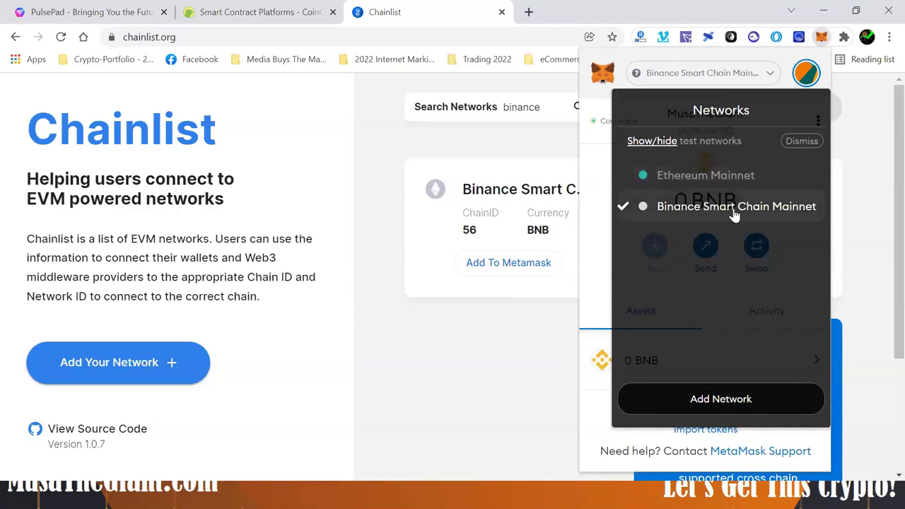
left_click(551, 317)
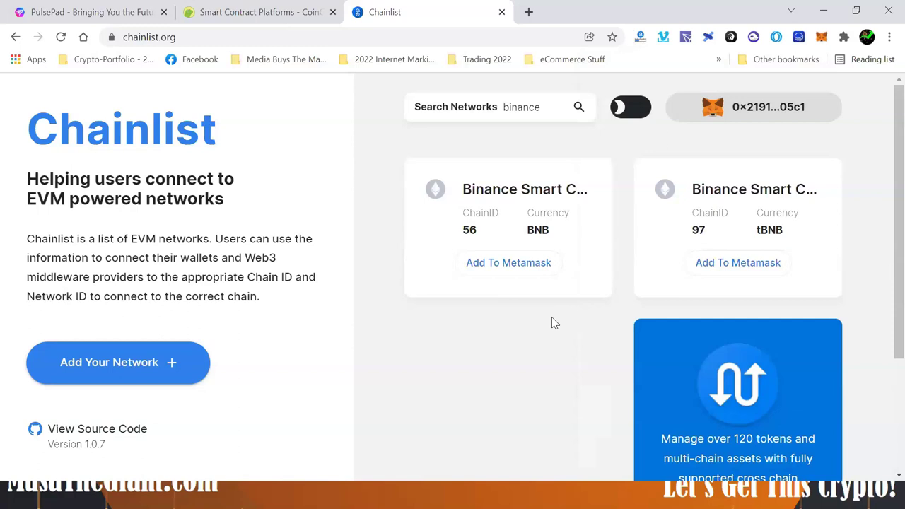
left_click(553, 107)
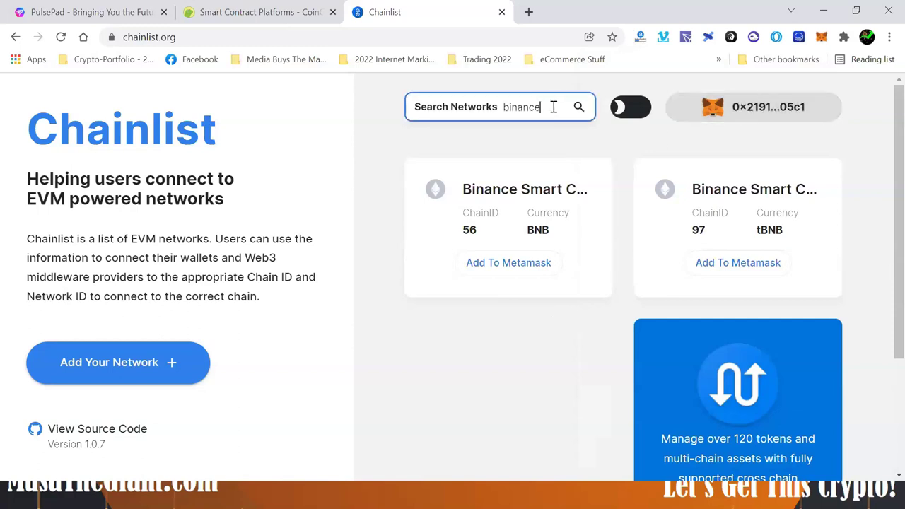
key("BackSpace")
key("BackSpace")
key("BackSpace")
key("BackSpace")
key("BackSpace")
key("BackSpace")
key("BackSpace")
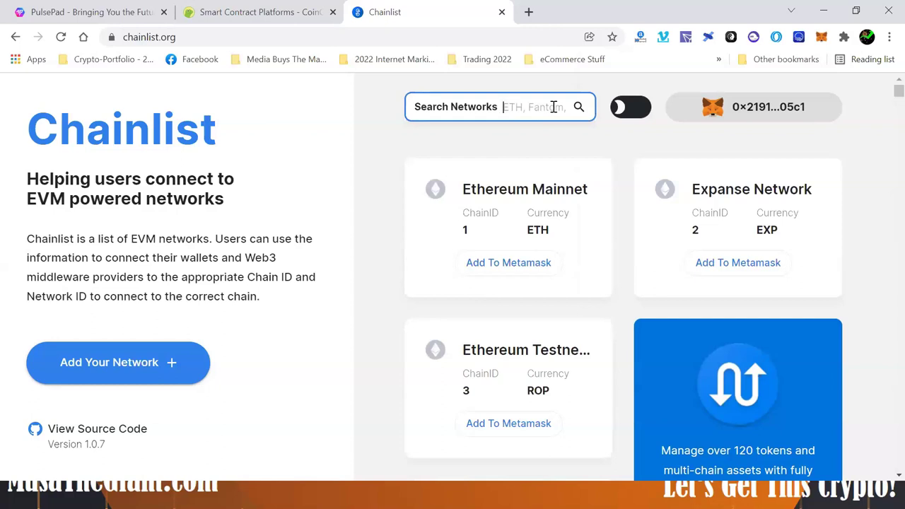
- Look up JOE (JOE) on CoinGecko and examine its contract, tags and market information to identify its blockchain
left_click(245, 19)
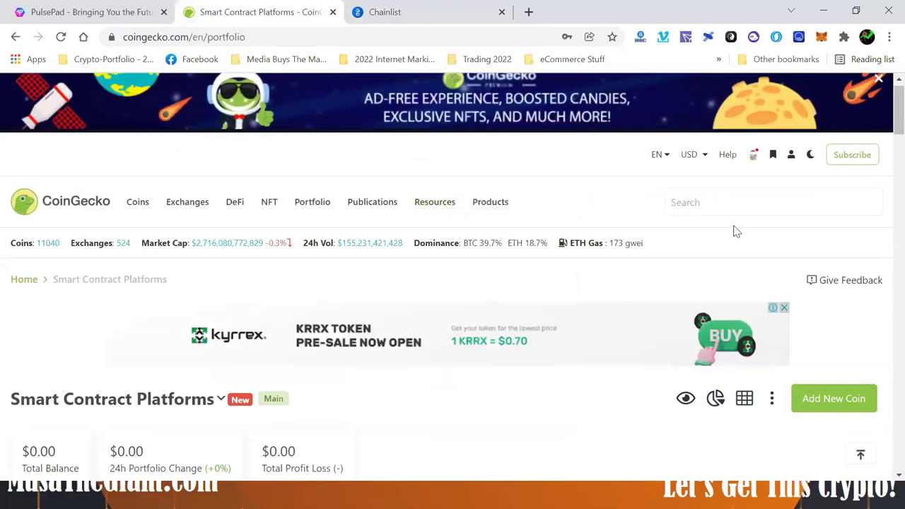
left_click(713, 200)
type("joe")
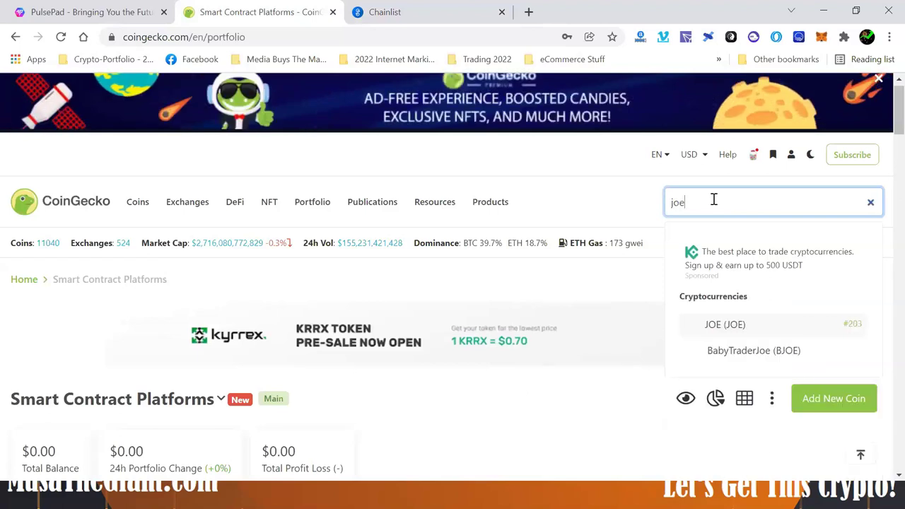
left_click(712, 327)
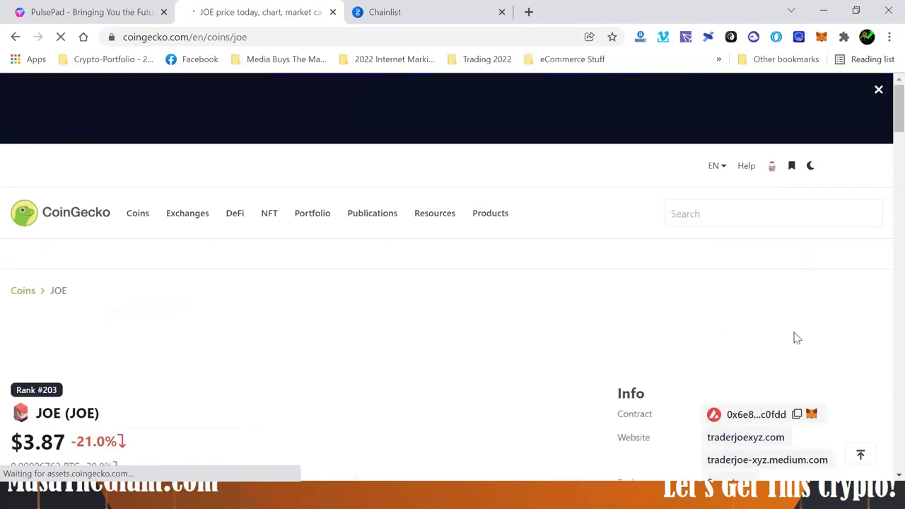
scroll(884, 473, "down", 3)
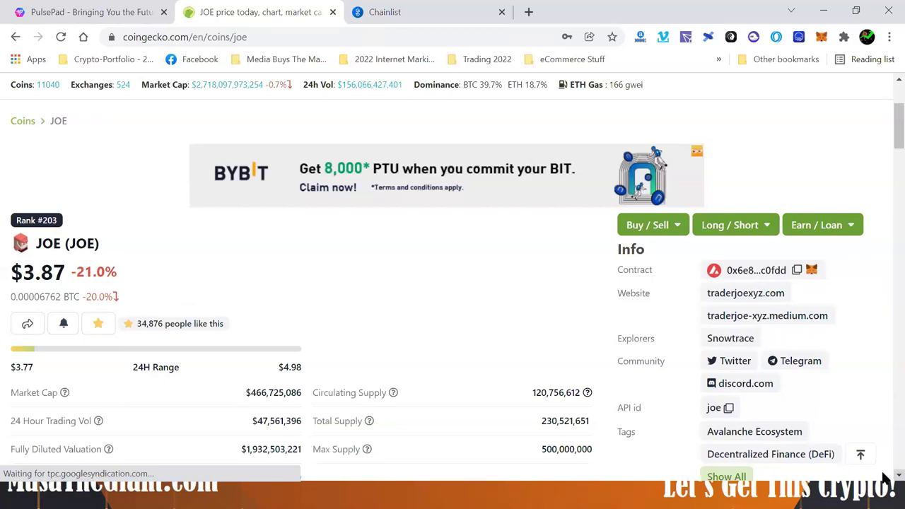
scroll(756, 322, "down", 2)
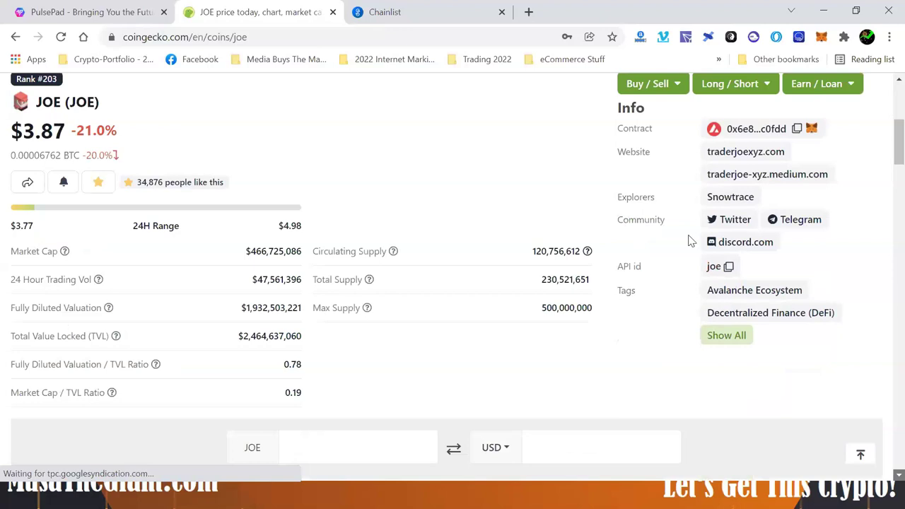
scroll(715, 243, "down", 1)
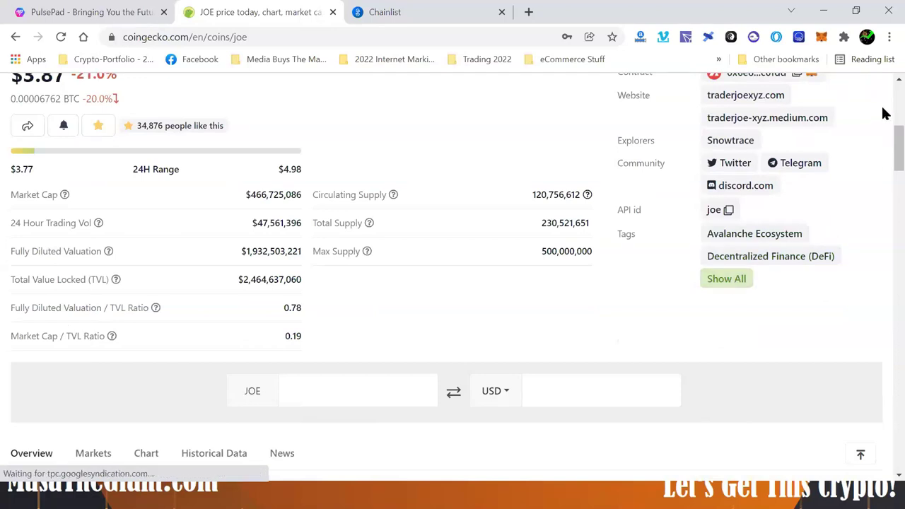
scroll(883, 113, "up", 3)
scroll(527, 134, "up", 3)
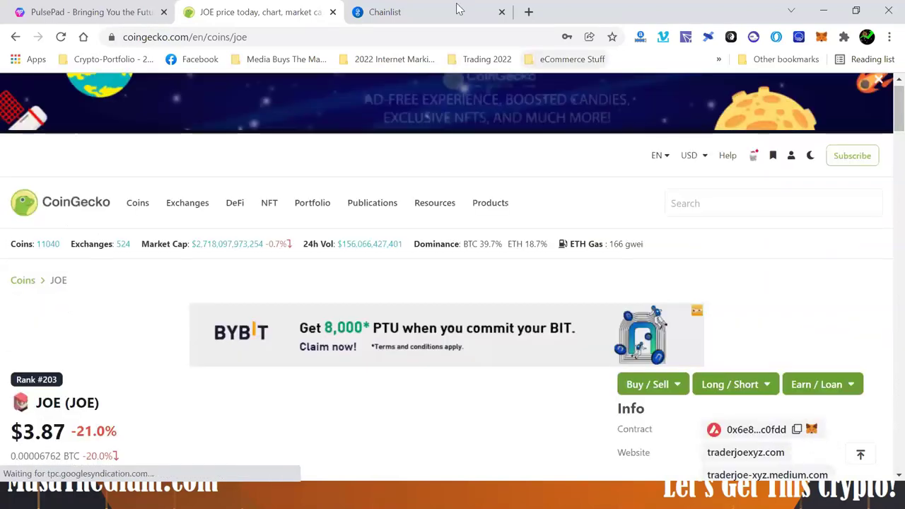
- Return to Chainlist and search its networks for "aval"
key("ctrl+Tab")
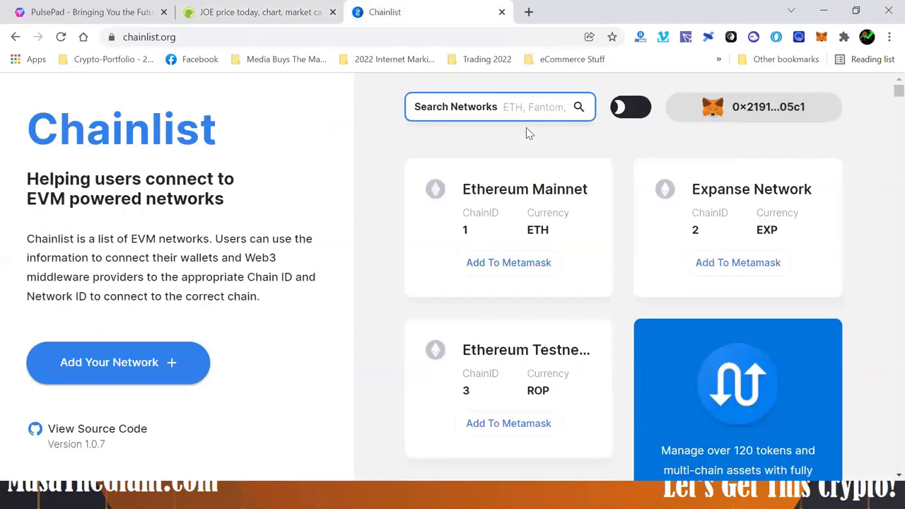
type("avaln")
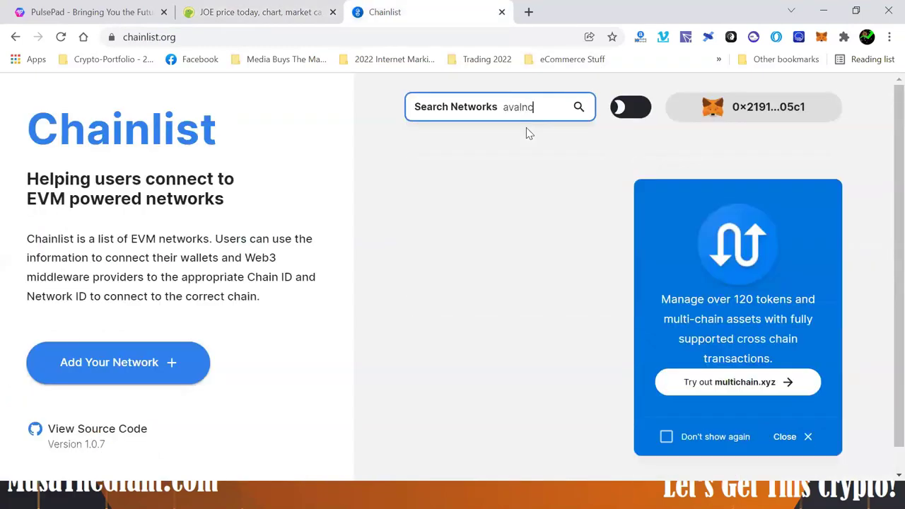
key("BackSpace")
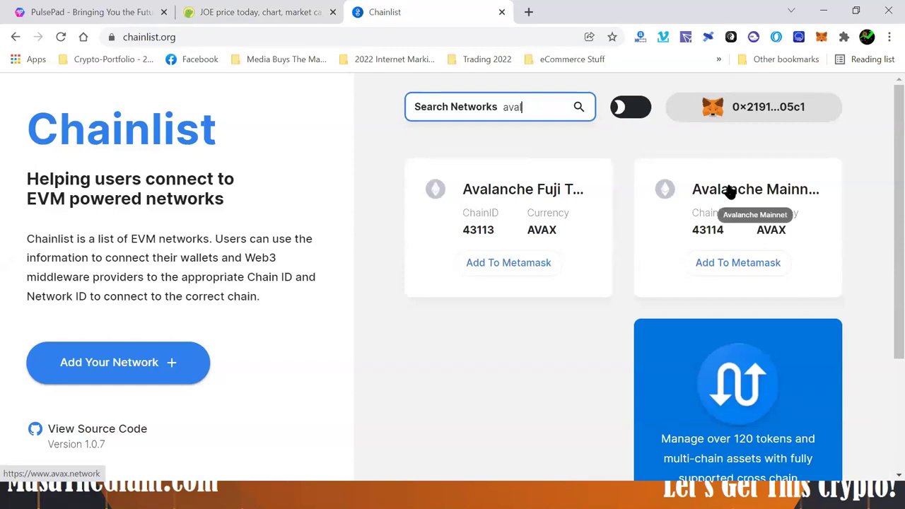
- Add Avalanche Mainnet (chain ID 43114) to MetaMask after reviewing its network details, and switch the wallet to it
left_click(737, 263)
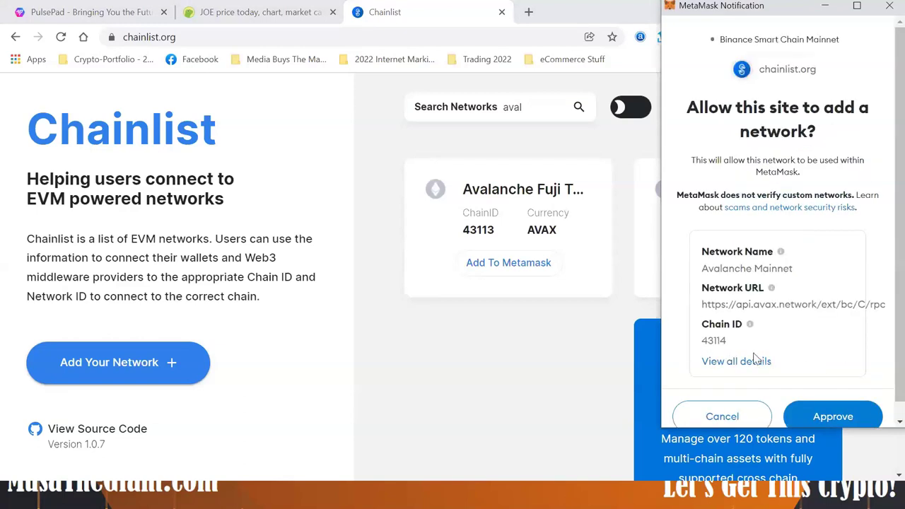
left_click(754, 362)
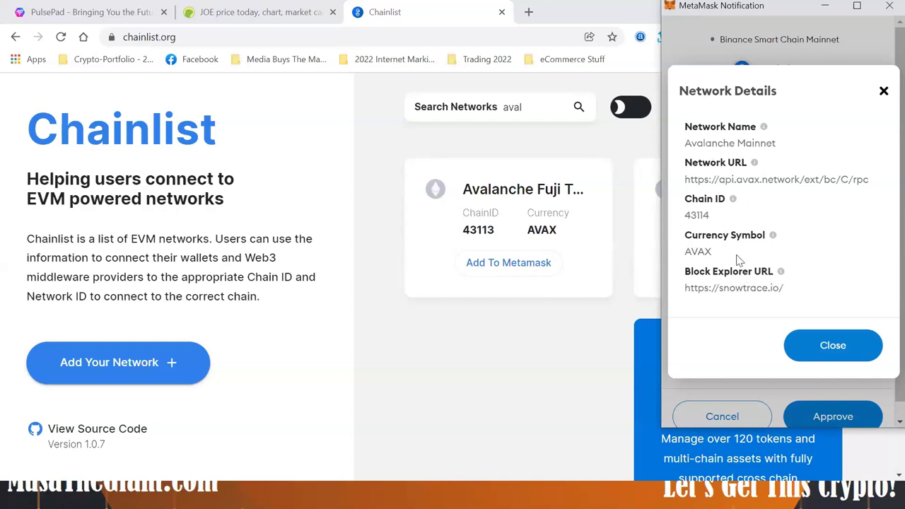
left_click(821, 357)
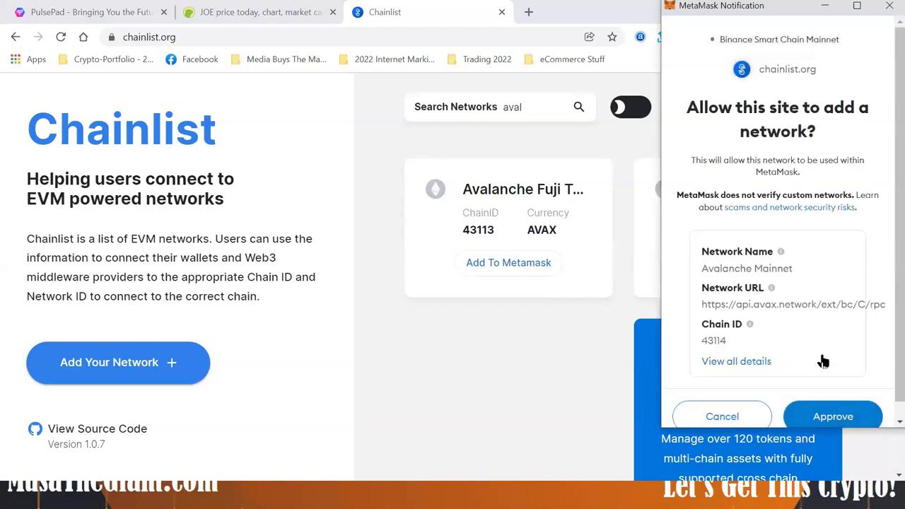
left_click(826, 418)
left_click(824, 401)
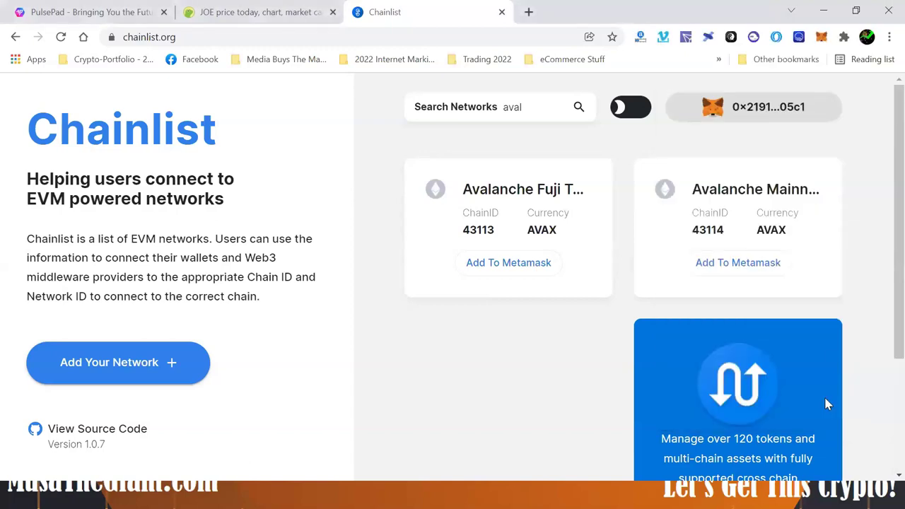
- Open MetaMask and switch the wallet to Binance Smart Chain Mainnet
left_click(821, 39)
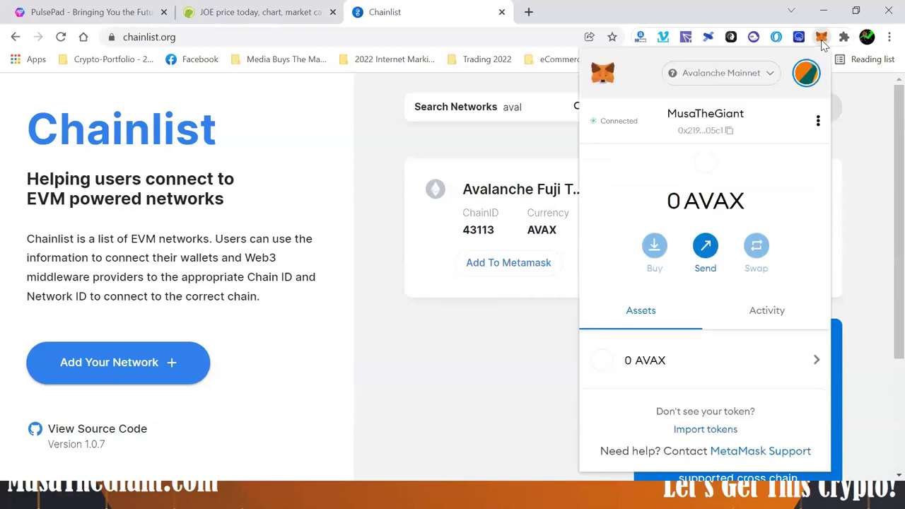
left_click(770, 76)
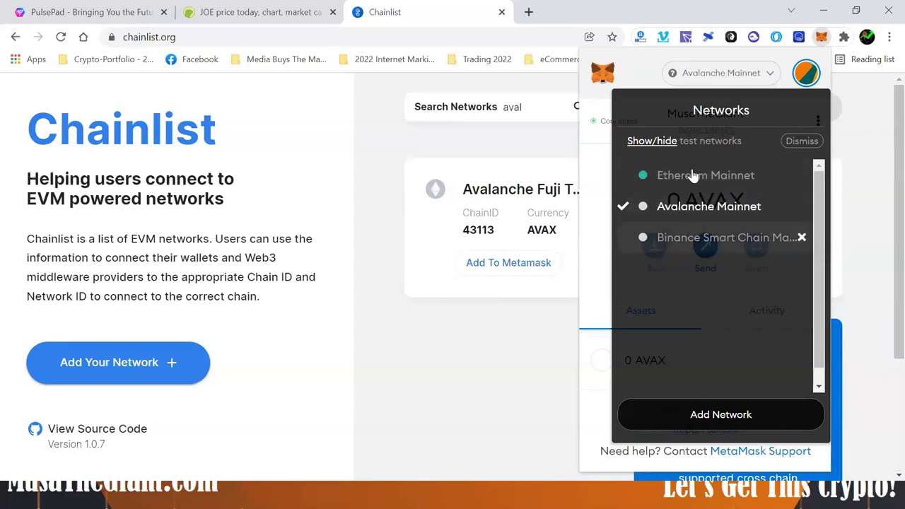
left_click(682, 240)
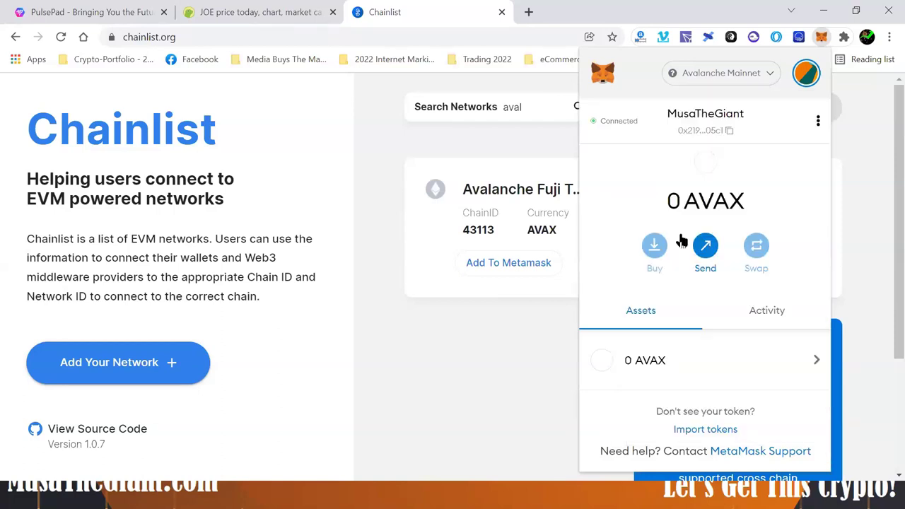
- Switch the wallet to Ethereum Mainnet and back to Binance Smart Chain Mainnet, and close MetaMask
left_click(770, 78)
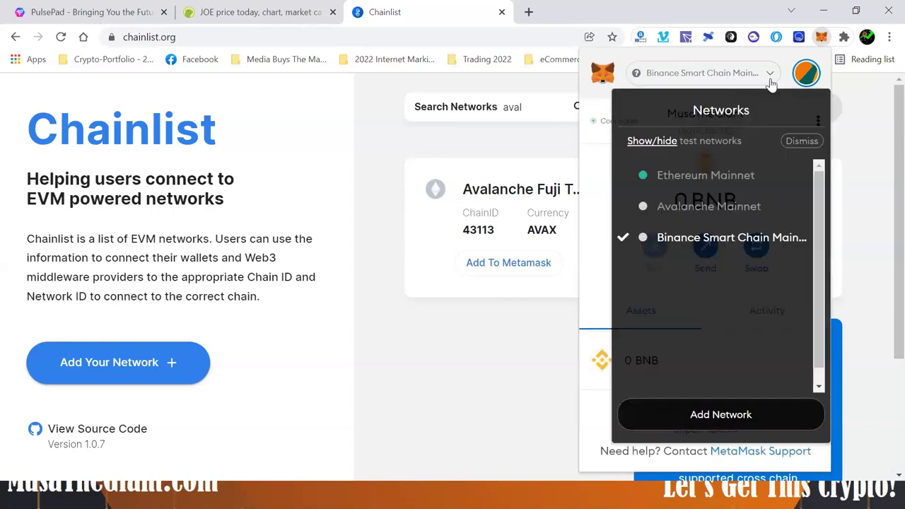
left_click(682, 177)
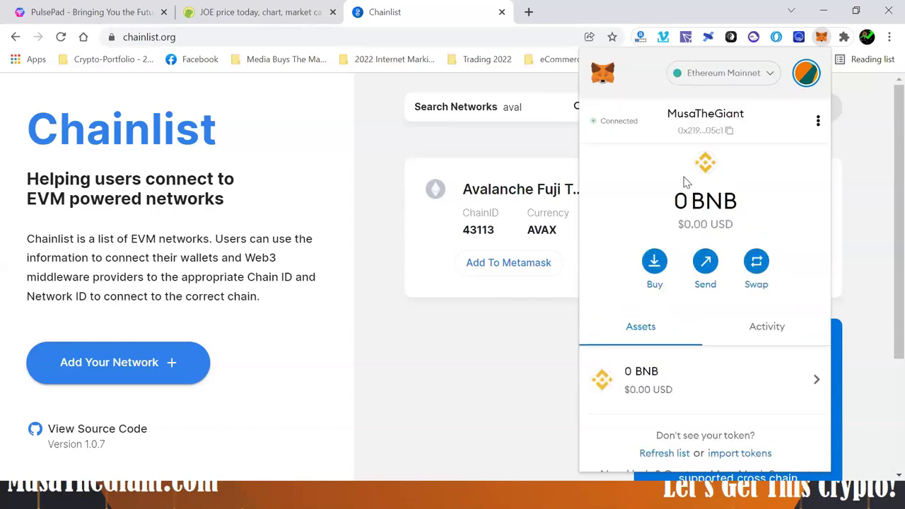
left_click(769, 78)
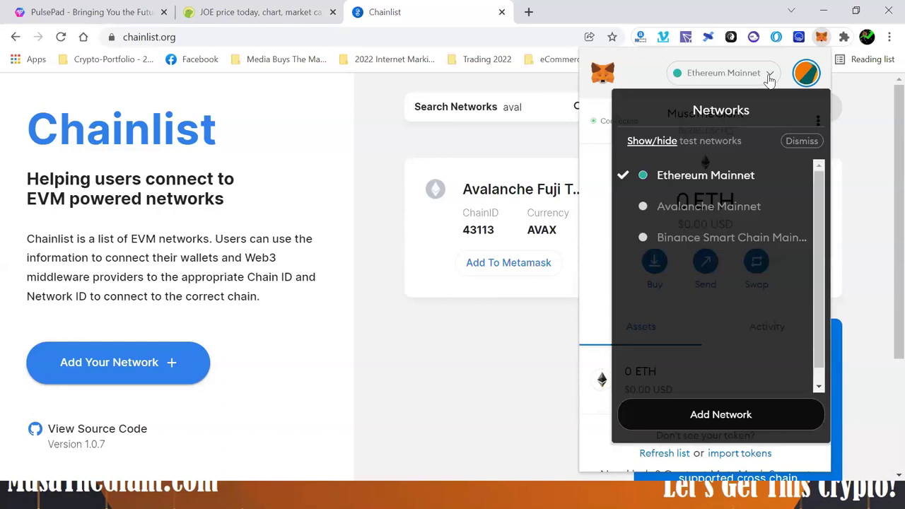
left_click(680, 238)
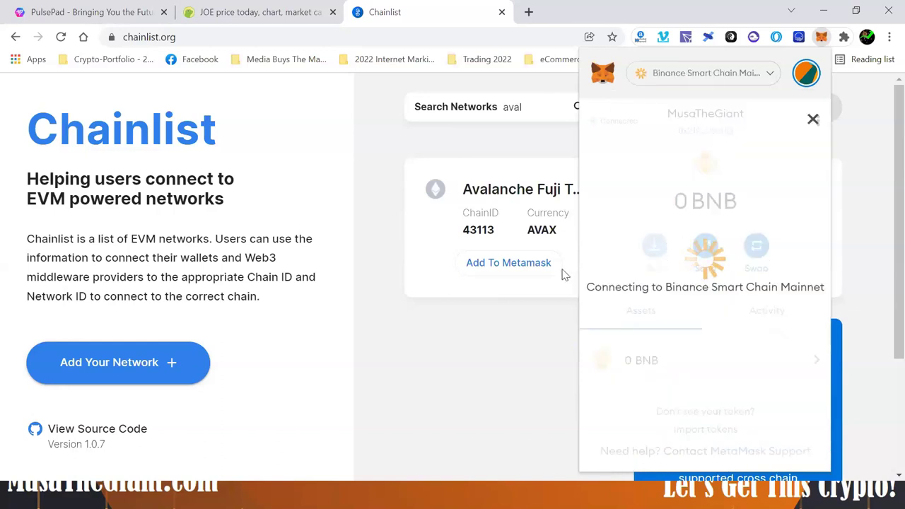
left_click(531, 325)
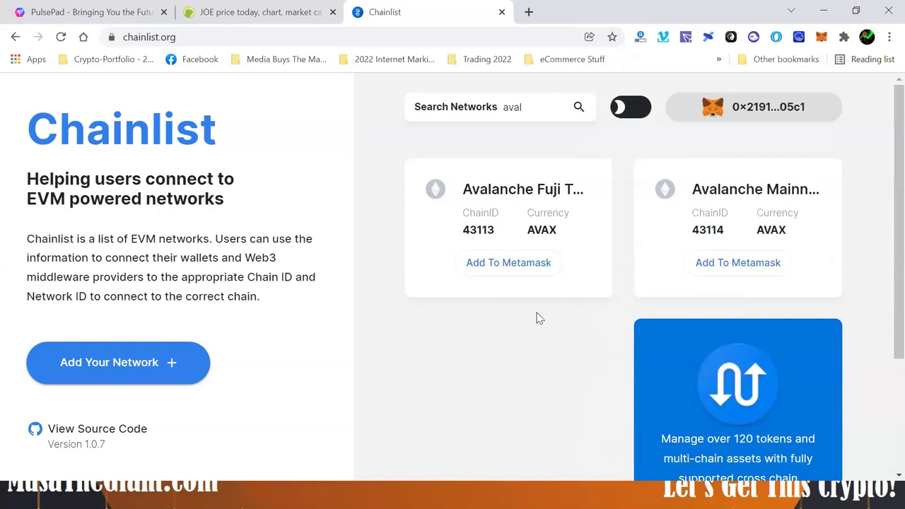
- Reopen MetaMask, lock the wallet from its account options, and close it
left_click(820, 37)
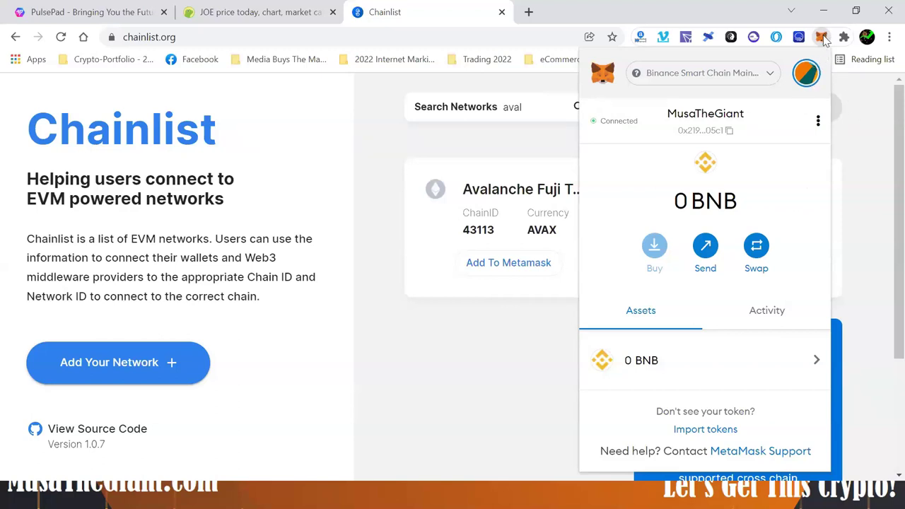
left_click(806, 78)
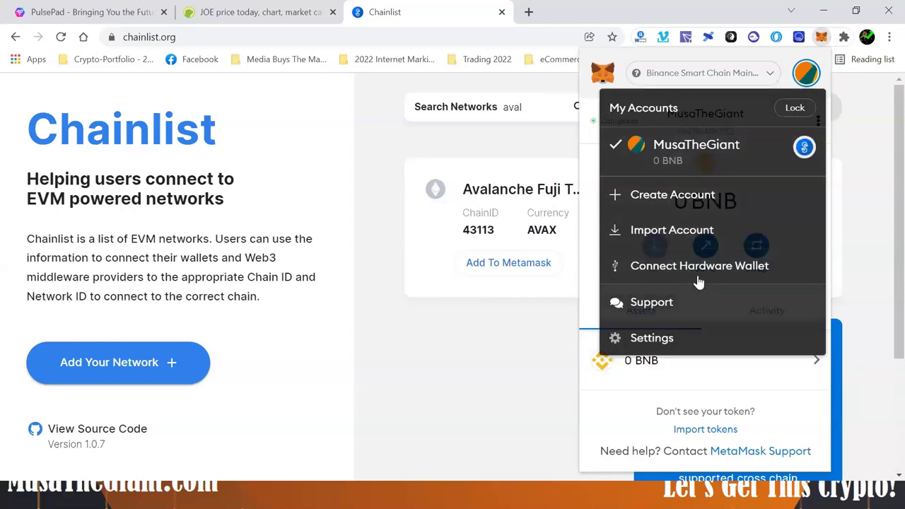
left_click(793, 112)
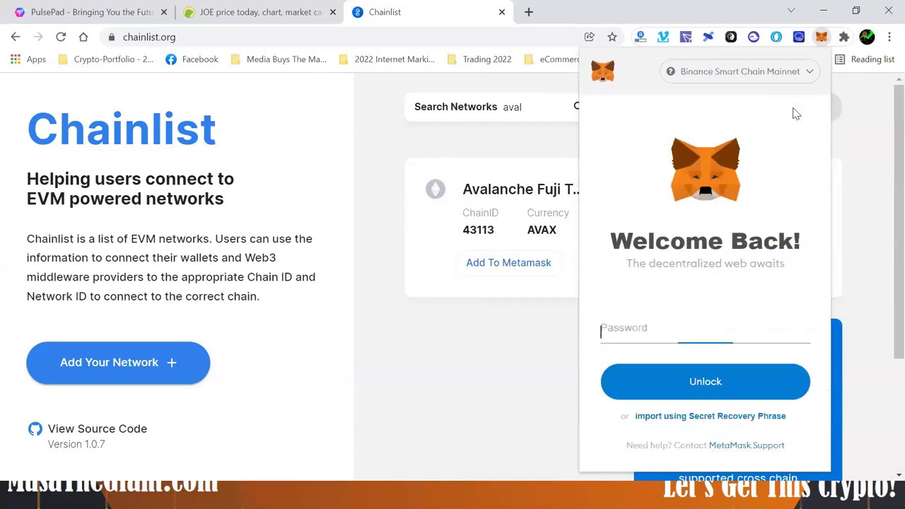
left_click(854, 117)
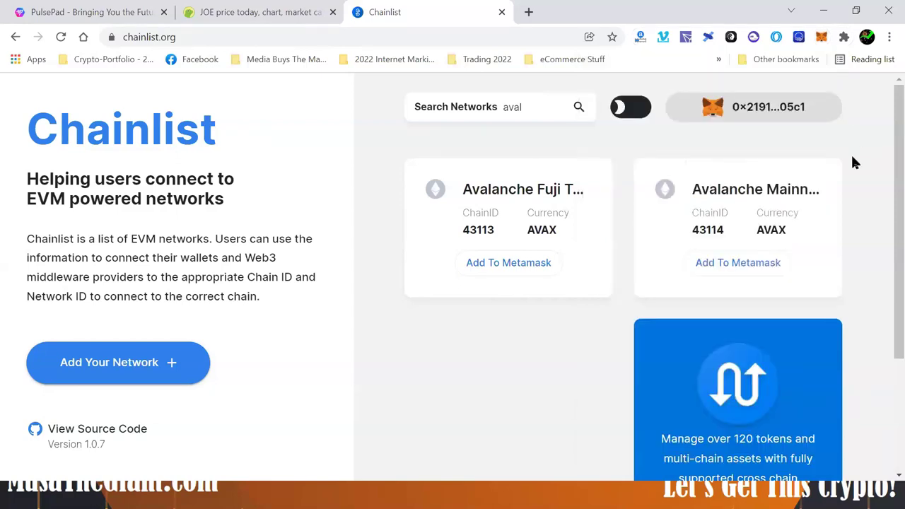
- Unlock MetaMask by entering the wallet password, and close and reopen the wallet view
left_click(821, 38)
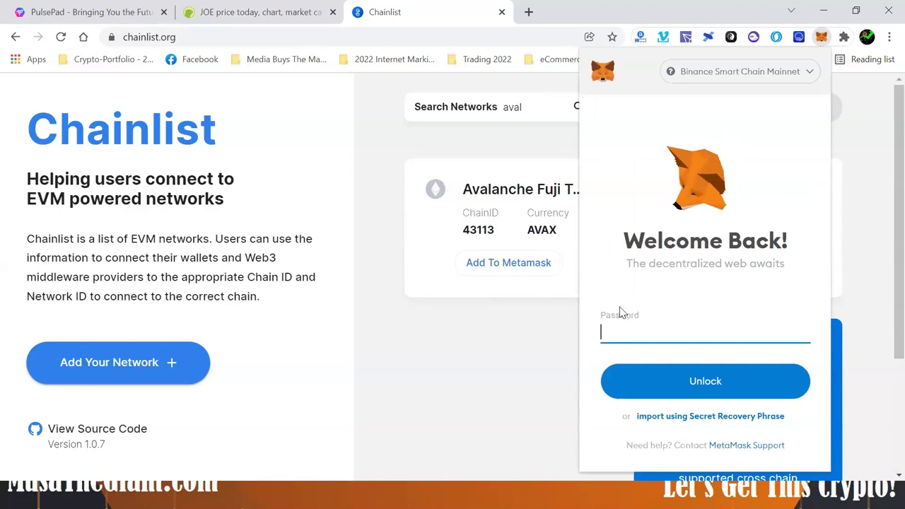
type("****")
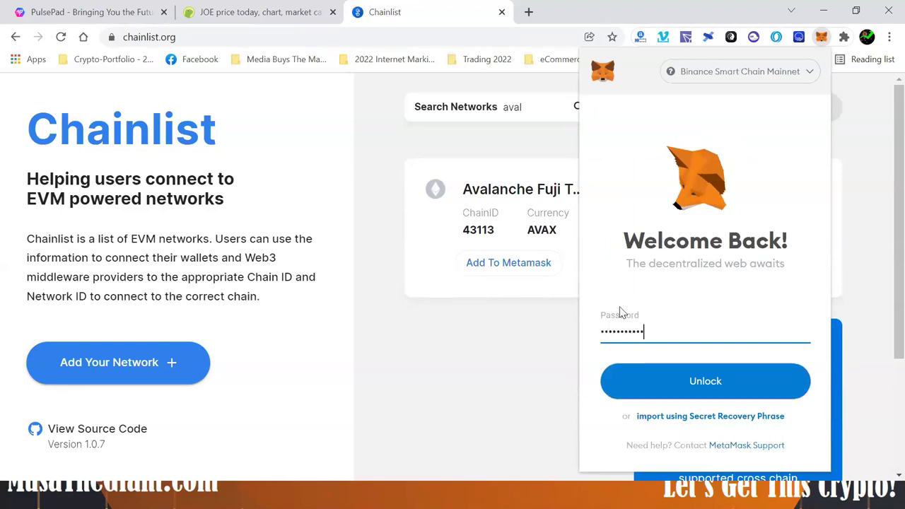
left_click(717, 387)
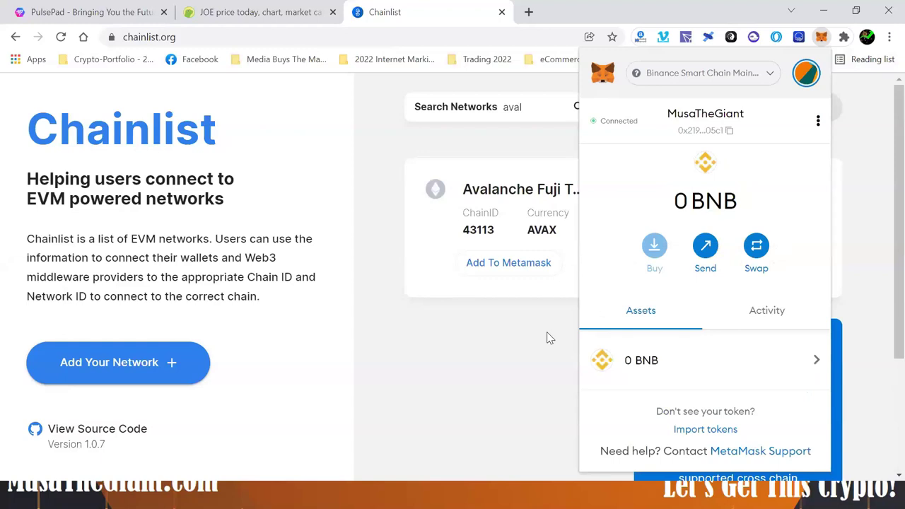
left_click(520, 326)
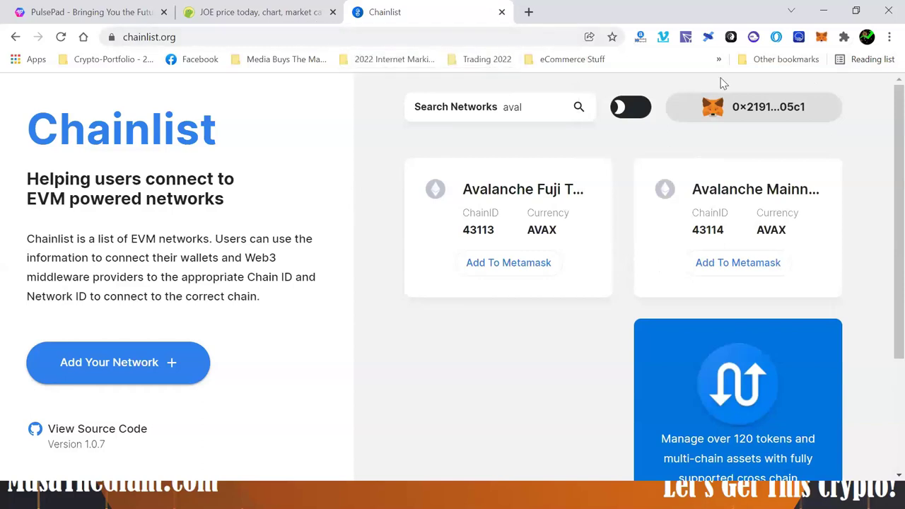
left_click(820, 39)
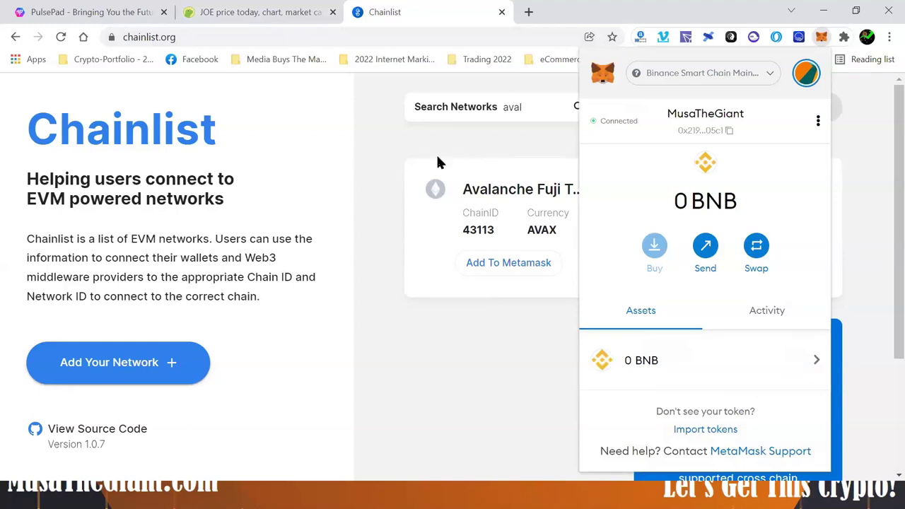
- Close MetaMask and replace the Chainlist network search with "fant"
left_click(397, 148)
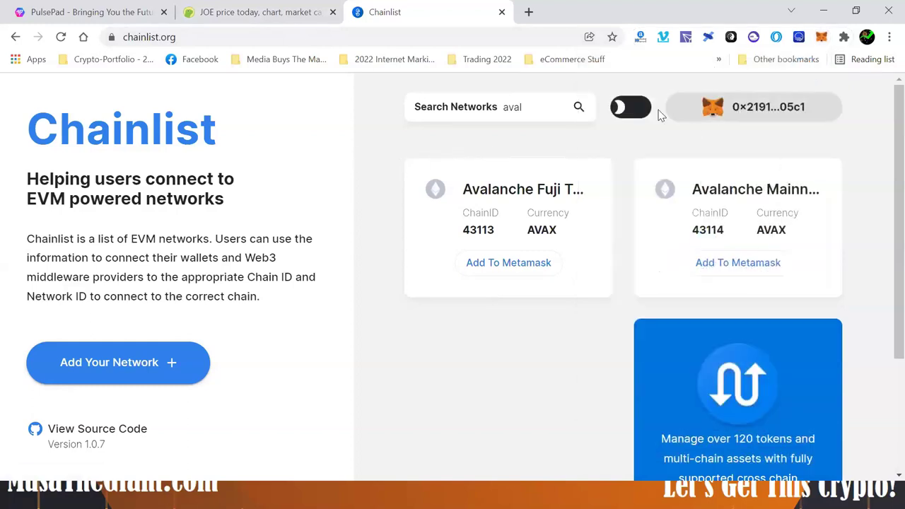
left_click(509, 106)
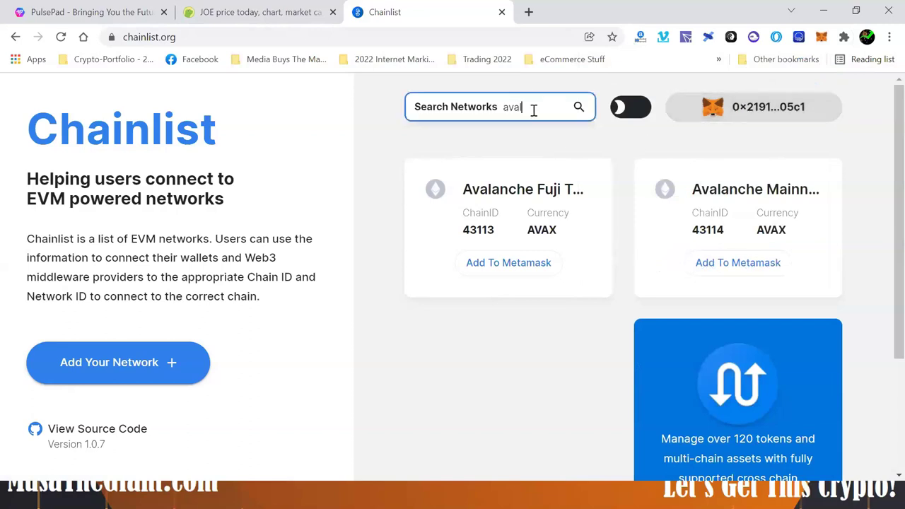
key("BackSpace")
key("BackSpace")
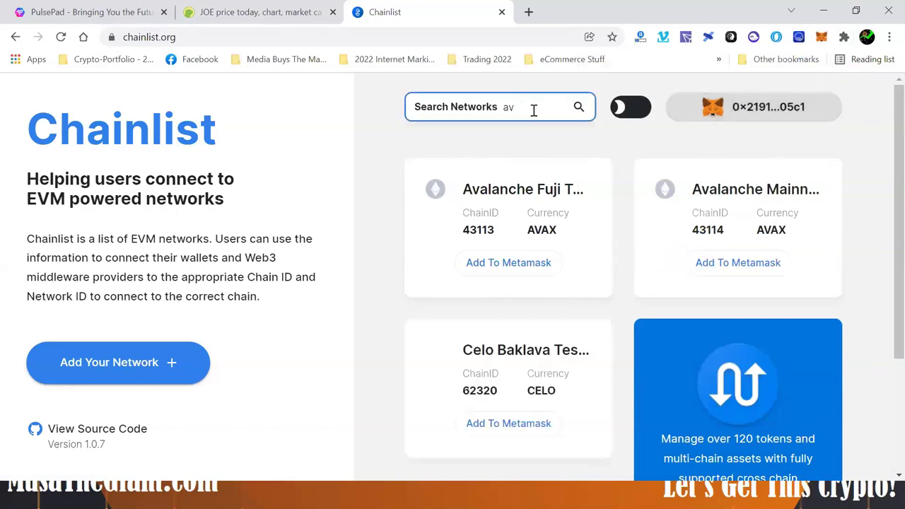
key("BackSpace")
key("BackSpace")
type("fa")
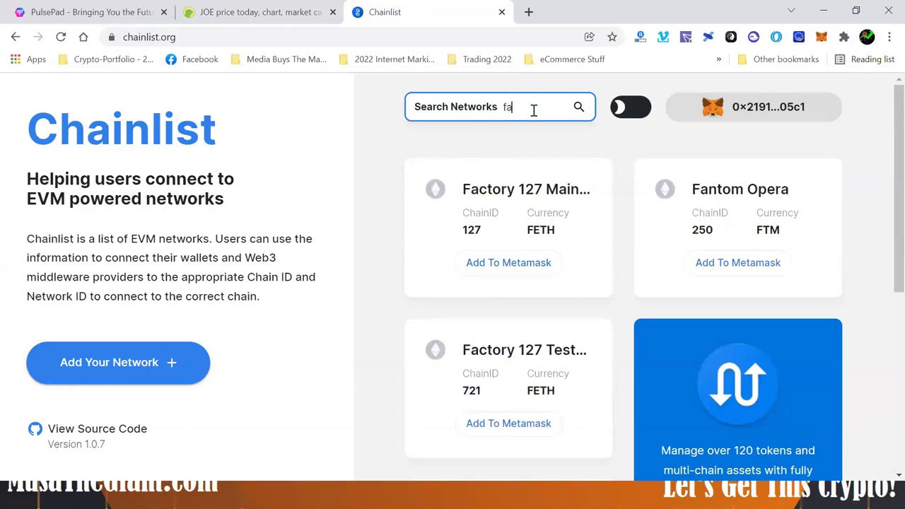
type("nt")
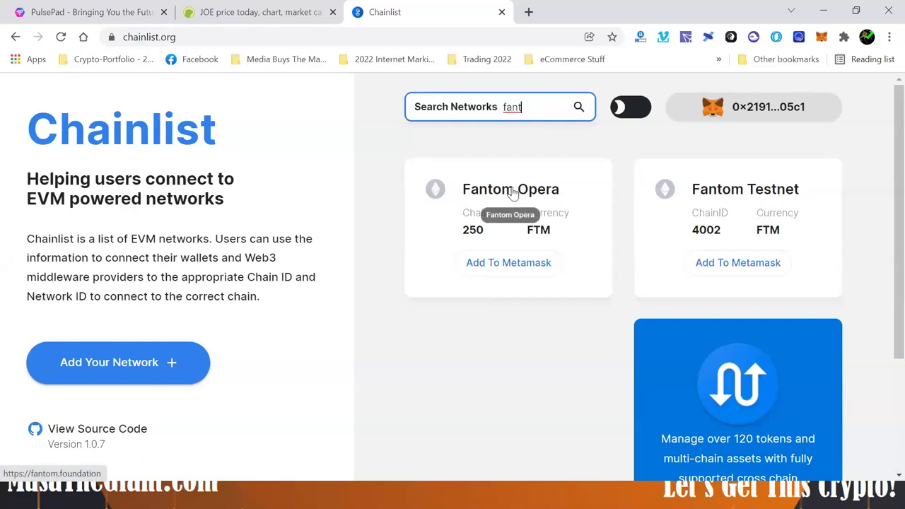
- Add the Fantom Opera network to MetaMask from Chainlist, approving the addition and the switch to it
left_click(503, 263)
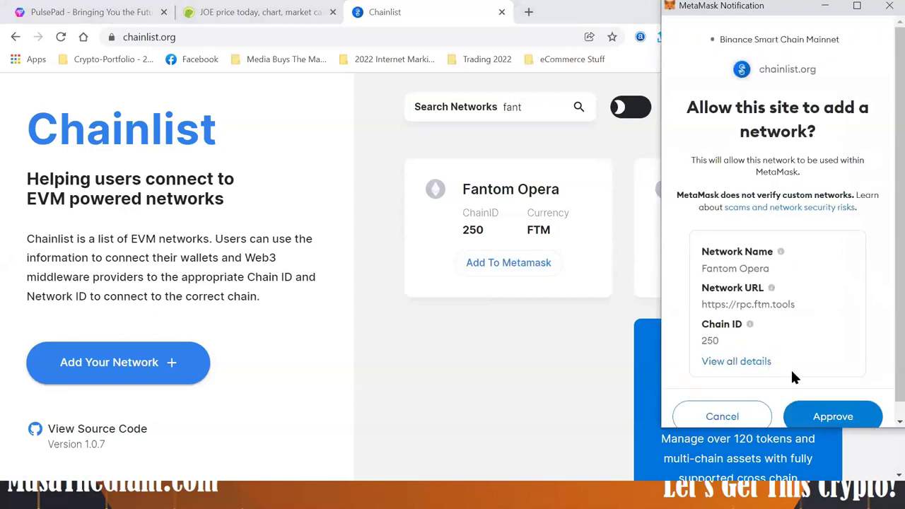
left_click(822, 417)
left_click(829, 401)
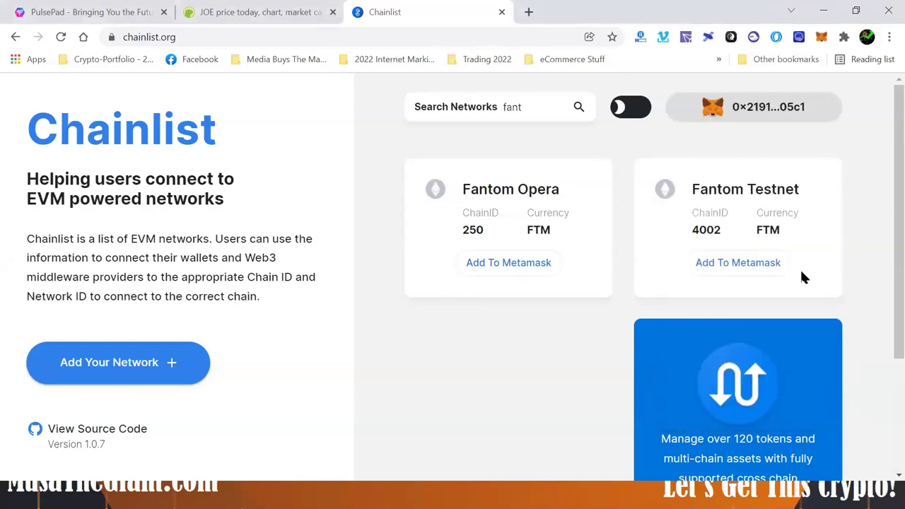
- Open MetaMask, review the list of added networks, and close the wallet
left_click(822, 39)
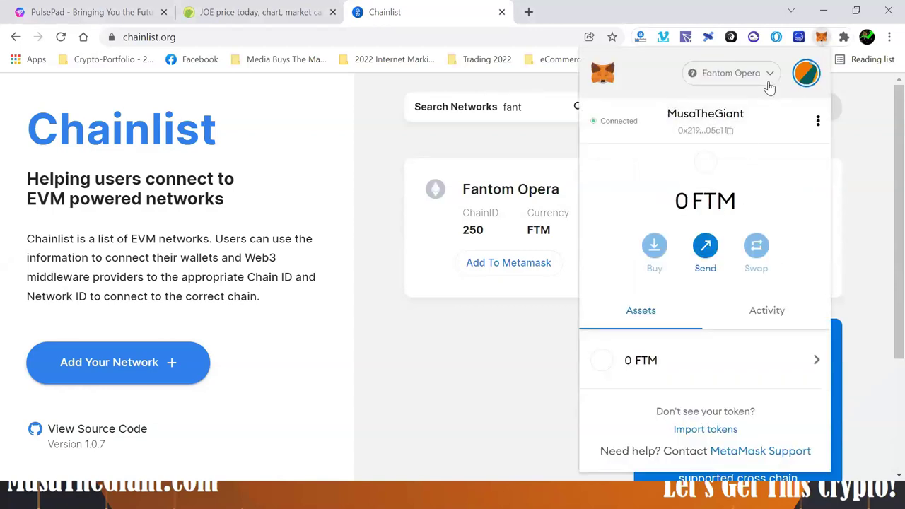
left_click(769, 75)
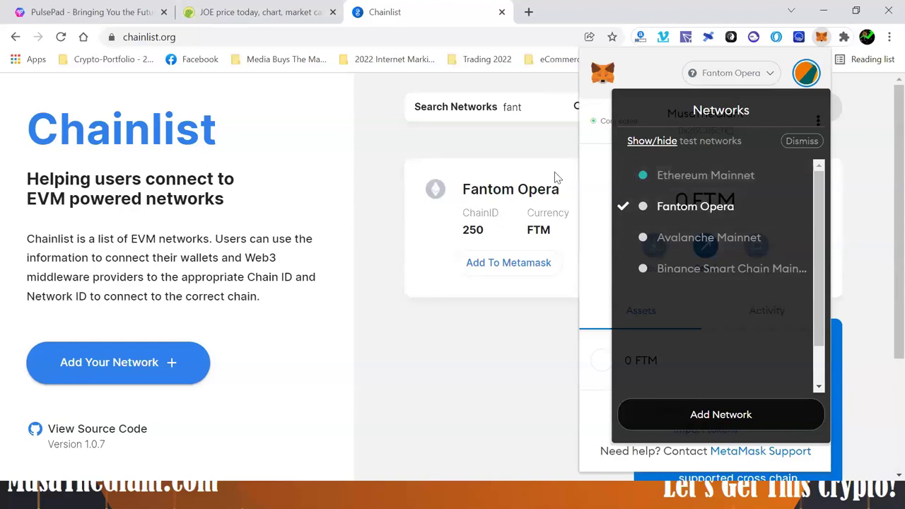
left_click(397, 206)
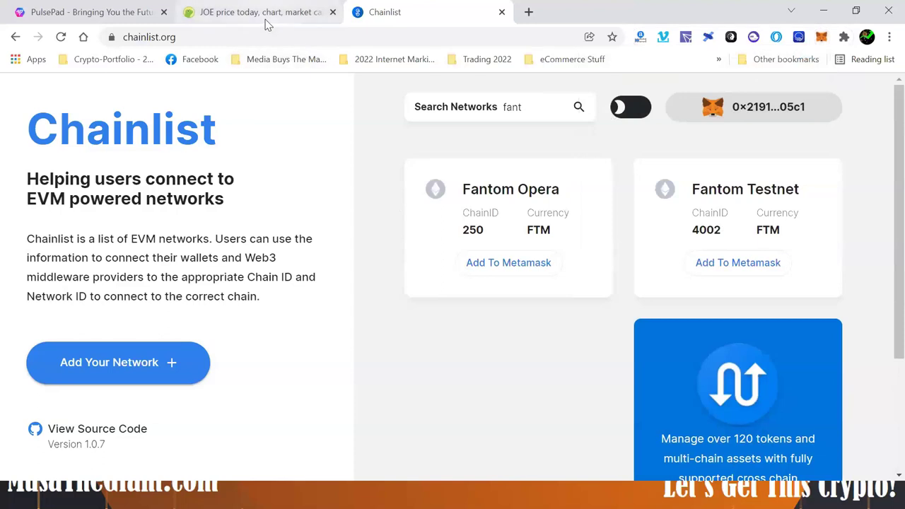
- Switch to the CoinGecko JOE page, show its markets, and open the JOE/WAVAX pair on Trader Joe
left_click(265, 21)
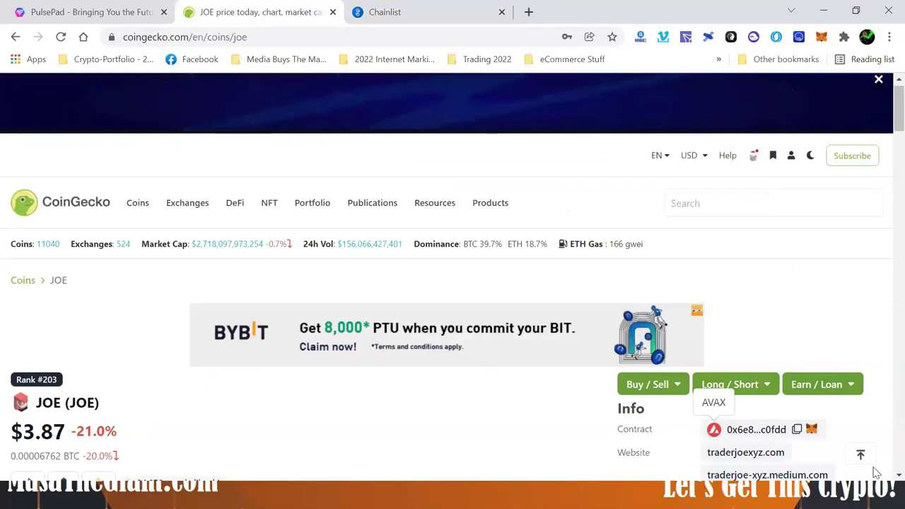
scroll(883, 478, "down", 4)
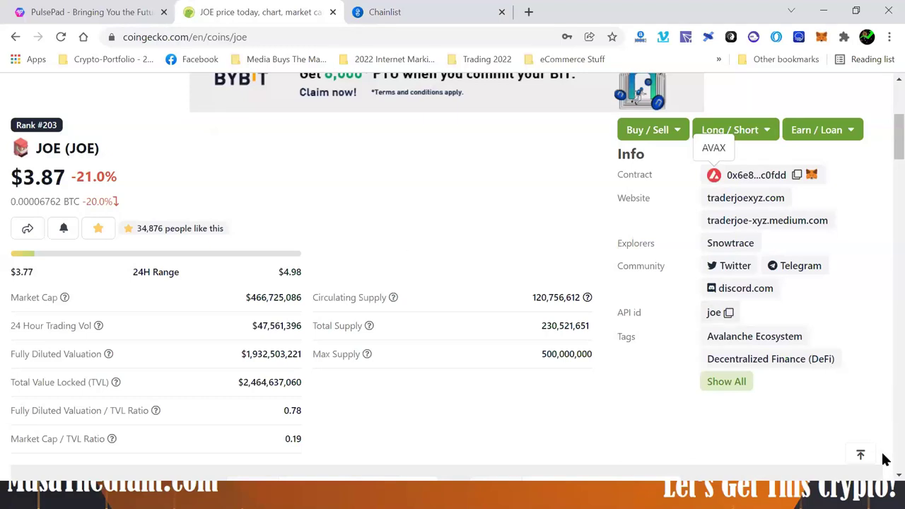
scroll(885, 480, "down", 1)
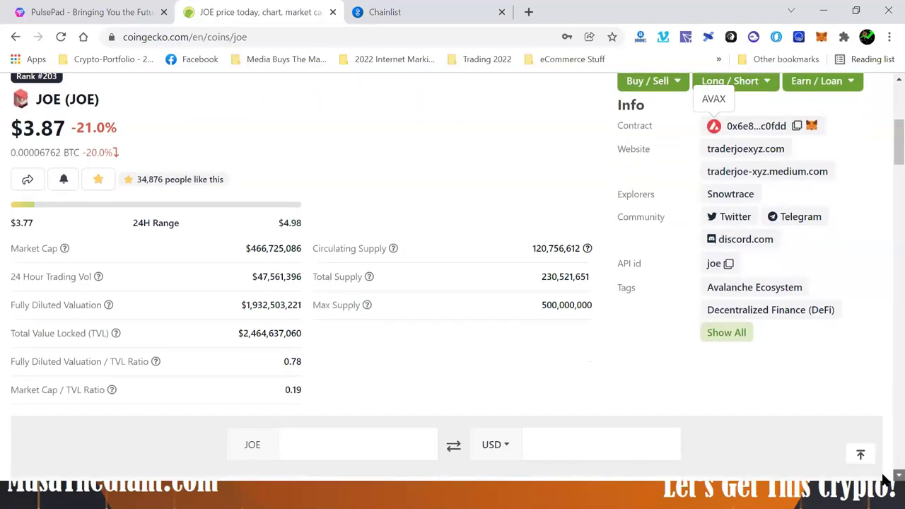
scroll(884, 480, "down", 4)
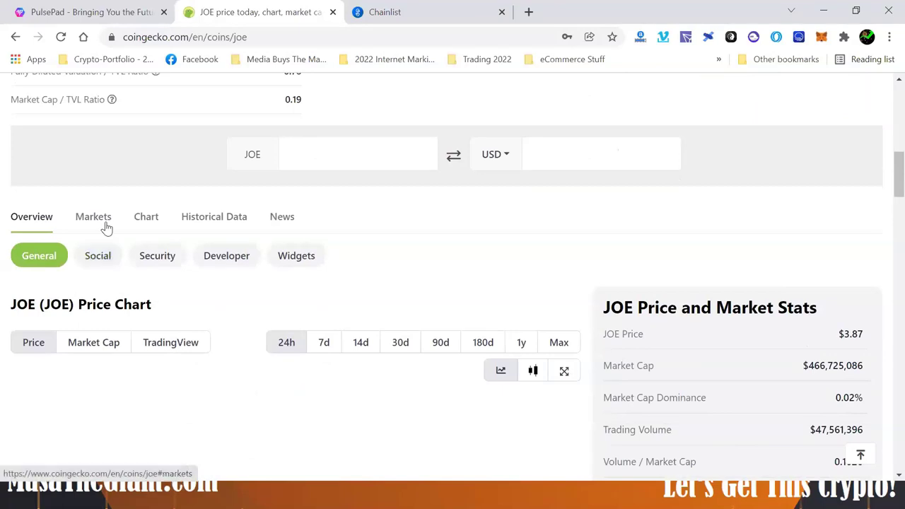
left_click(104, 226)
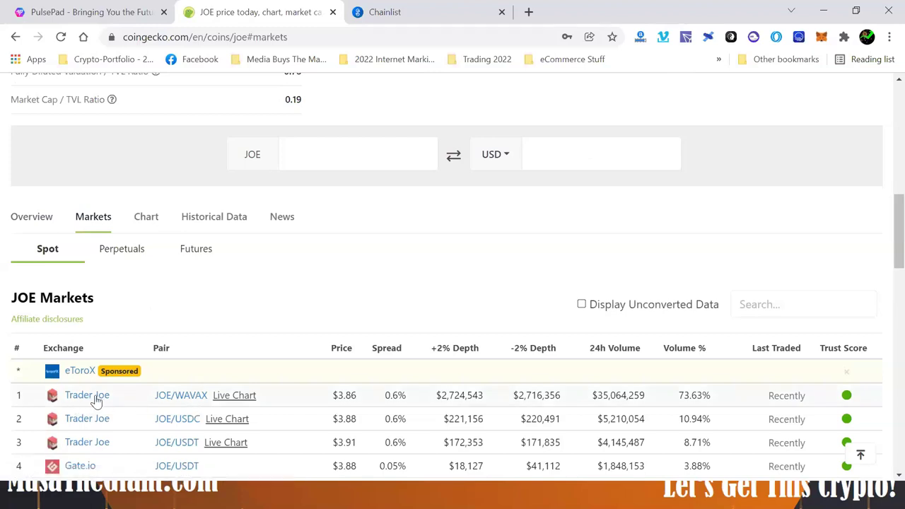
left_click(193, 400)
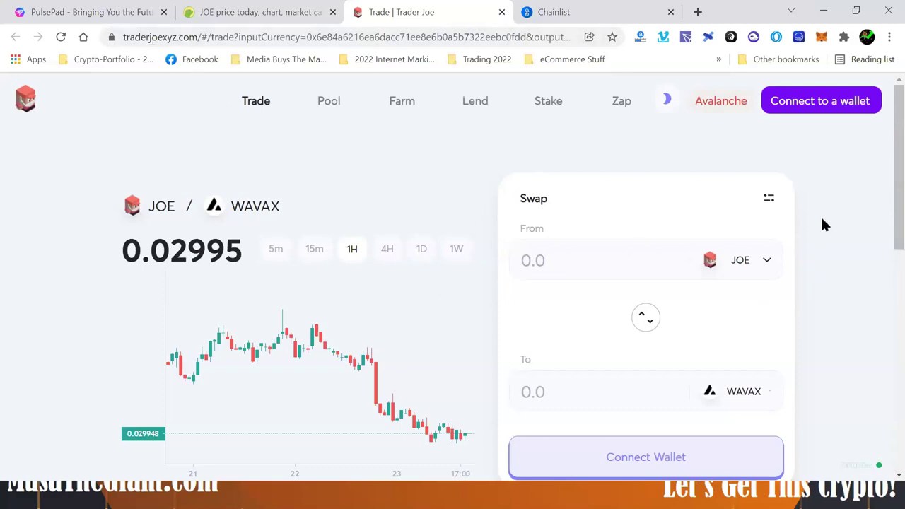
- Connect the MetaMask account to Trader Joe and switch the wallet to the Avalanche chain
left_click(799, 104)
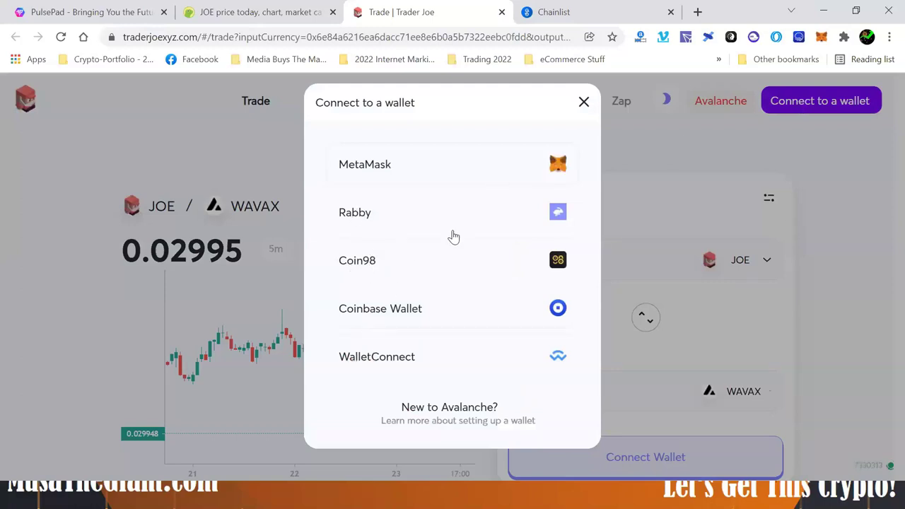
left_click(387, 167)
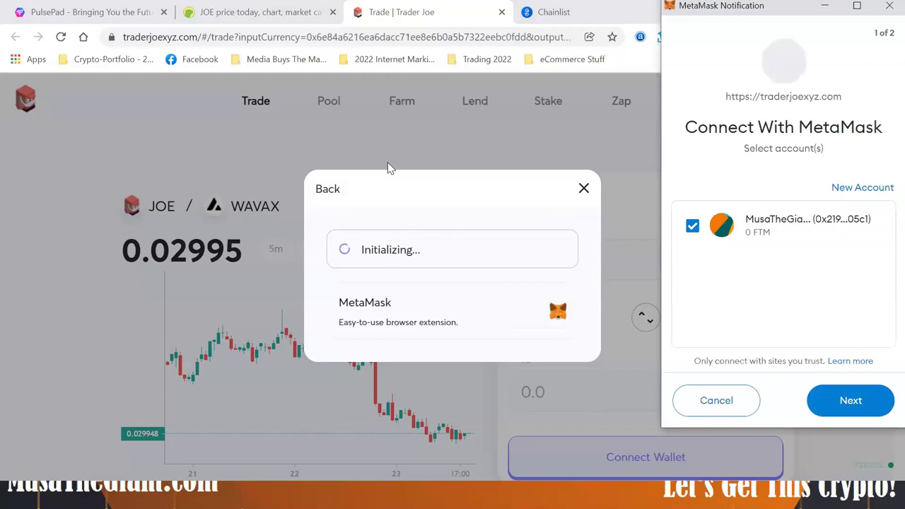
left_click(857, 412)
left_click(848, 401)
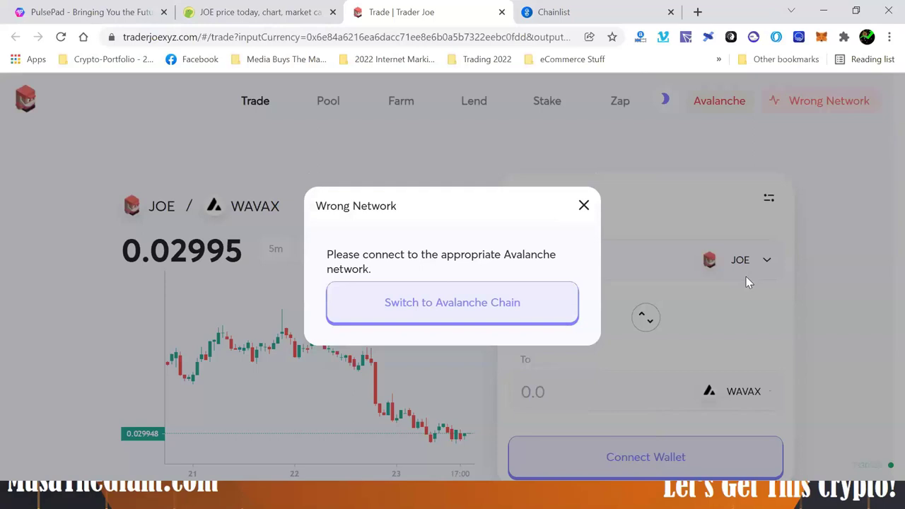
left_click(475, 309)
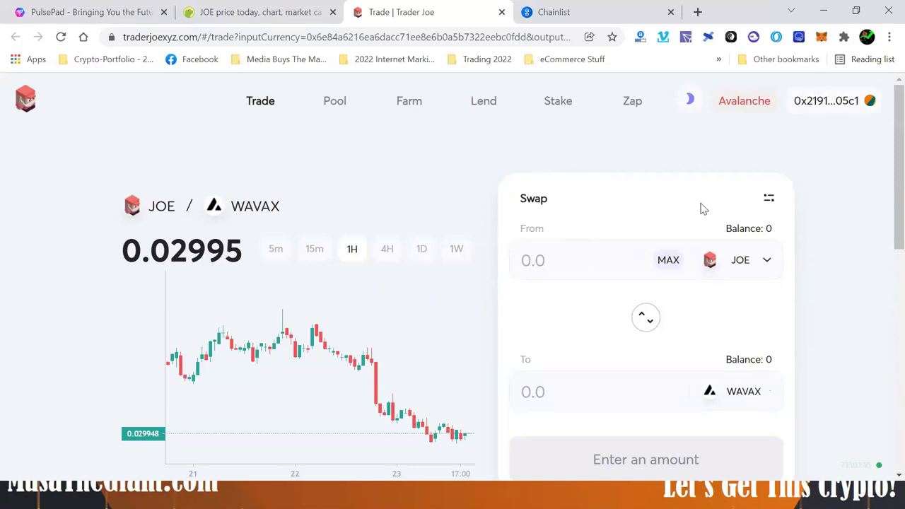
- Close the Trader Joe page and open Fantom (FTM) from CoinGecko's trending searches
left_click(501, 12)
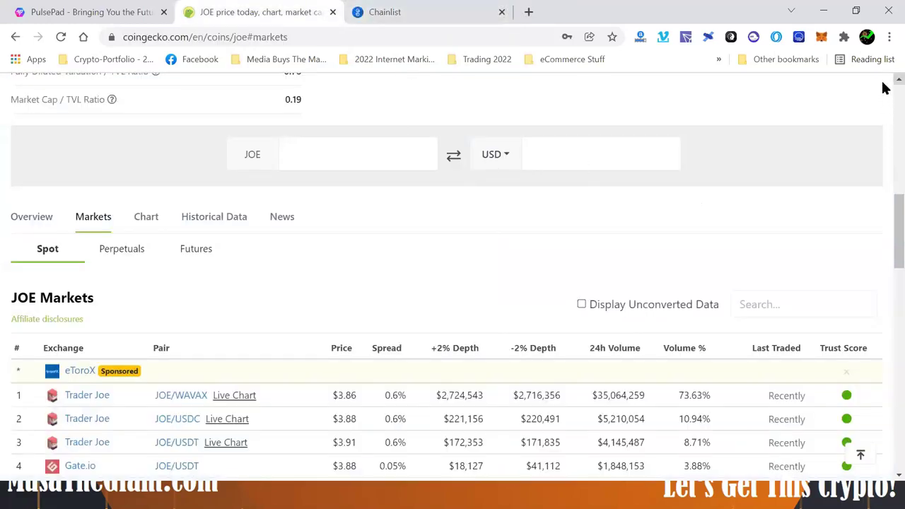
scroll(885, 88, "up", 2)
scroll(883, 87, "up", 4)
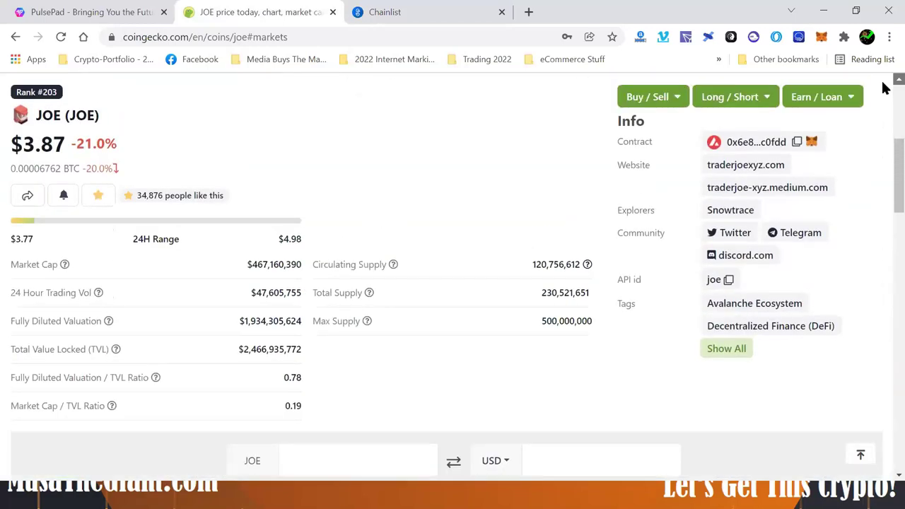
scroll(883, 91, "up", 2)
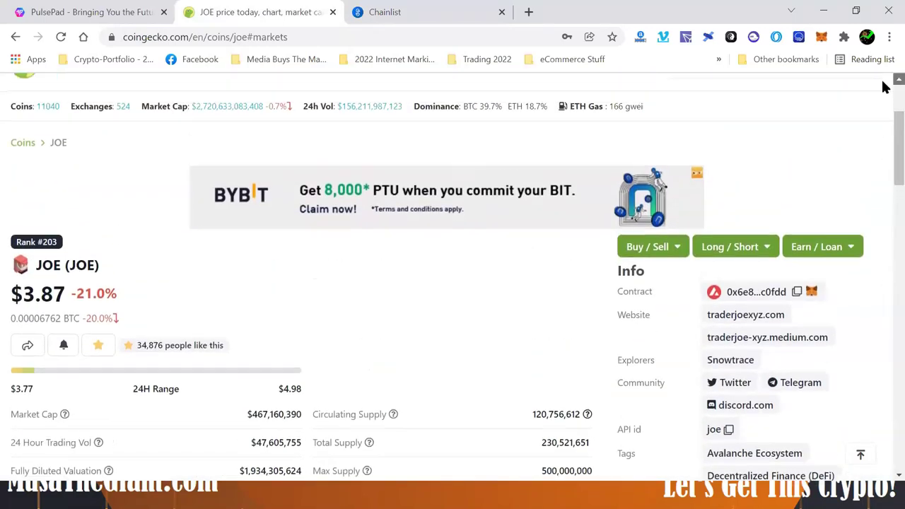
left_click(699, 130)
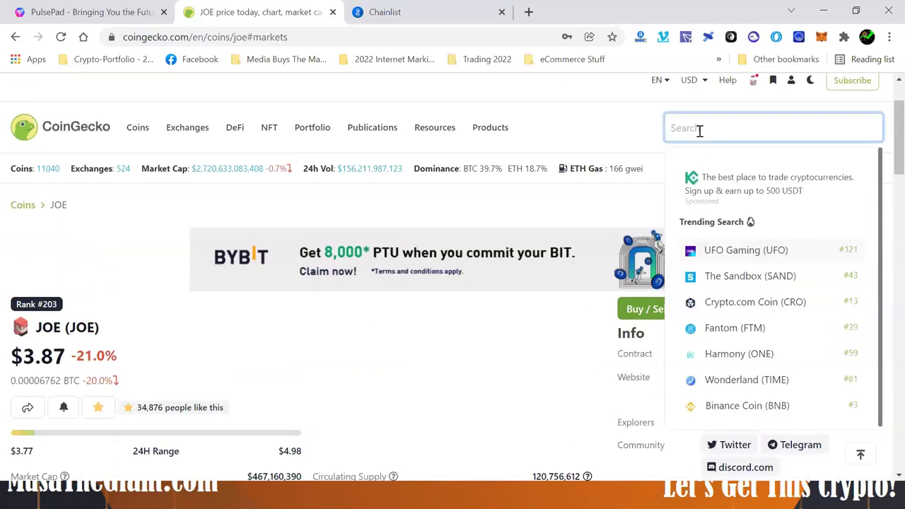
left_click(728, 338)
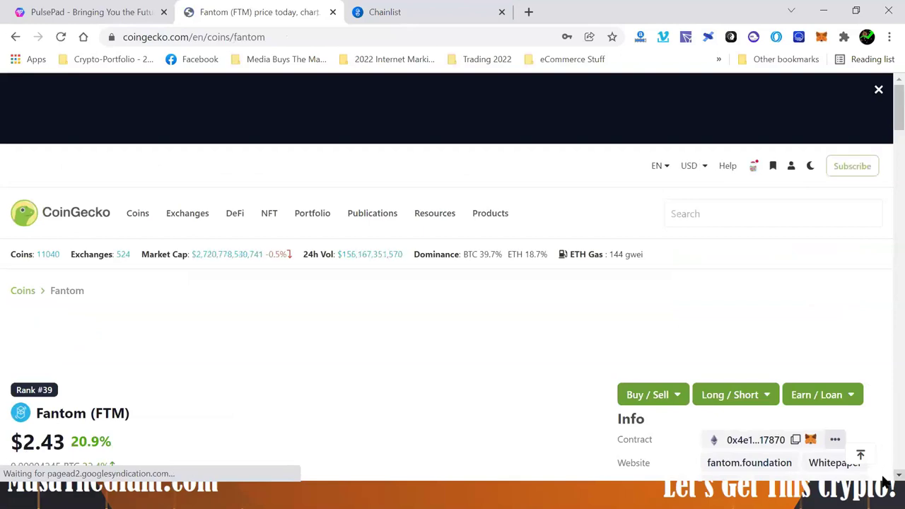
- Show Fantom's contract addresses on other networks in the coin's Info section
scroll(883, 467, "down", 2)
scroll(885, 482, "down", 1)
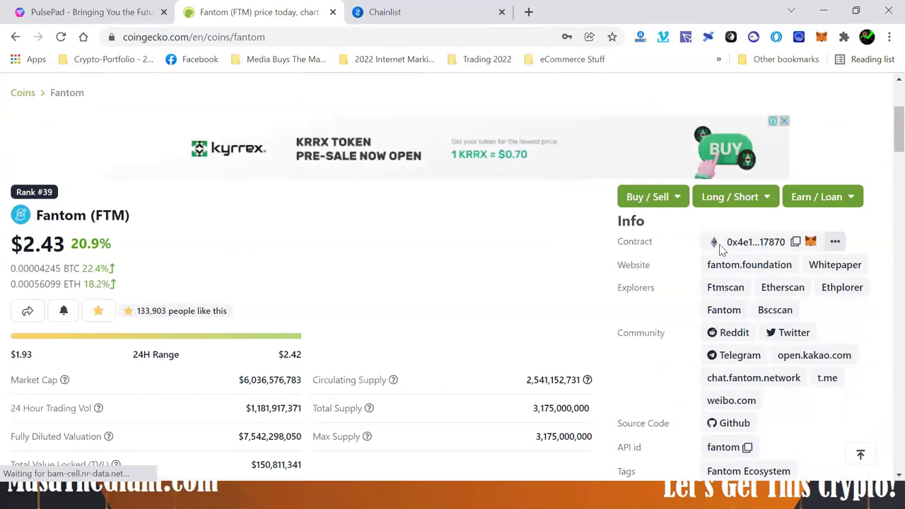
left_click(834, 242)
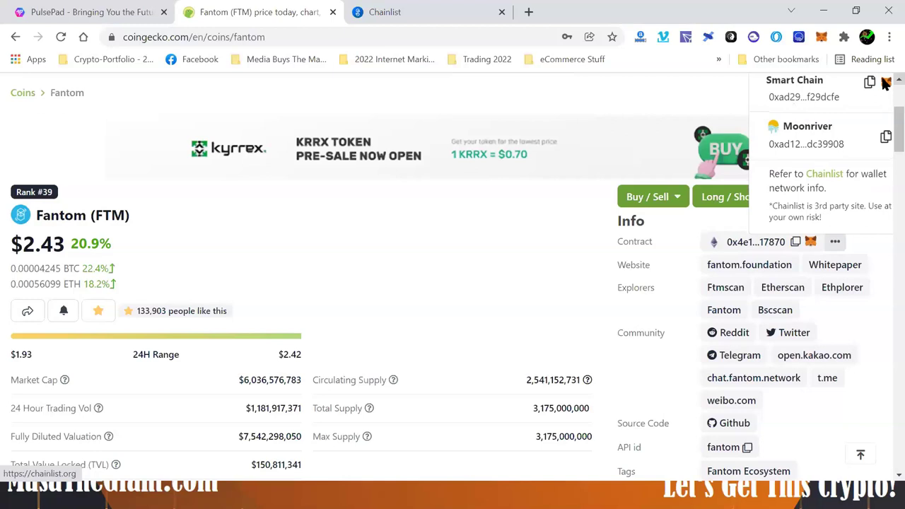
scroll(883, 91, "up", 3)
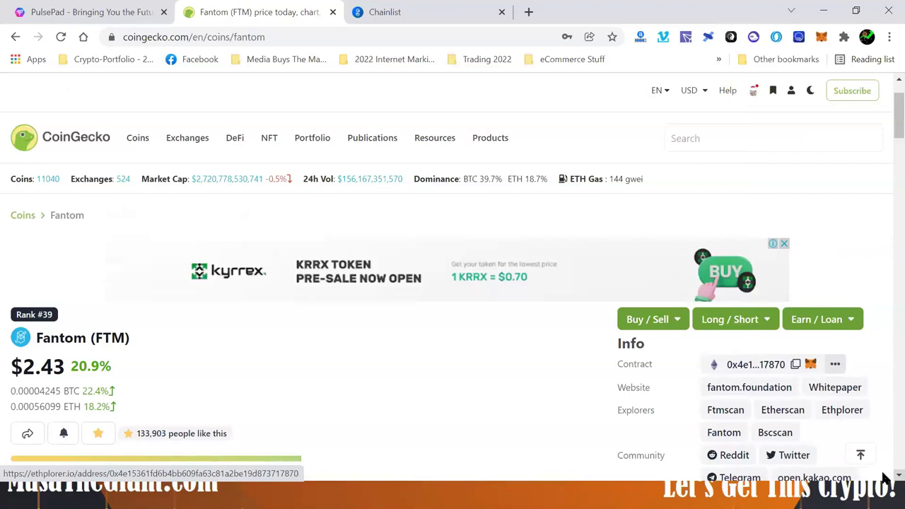
- Show Fantom's spot markets and examine the listed exchanges, trading pairs and trust scores
scroll(885, 479, "down", 4)
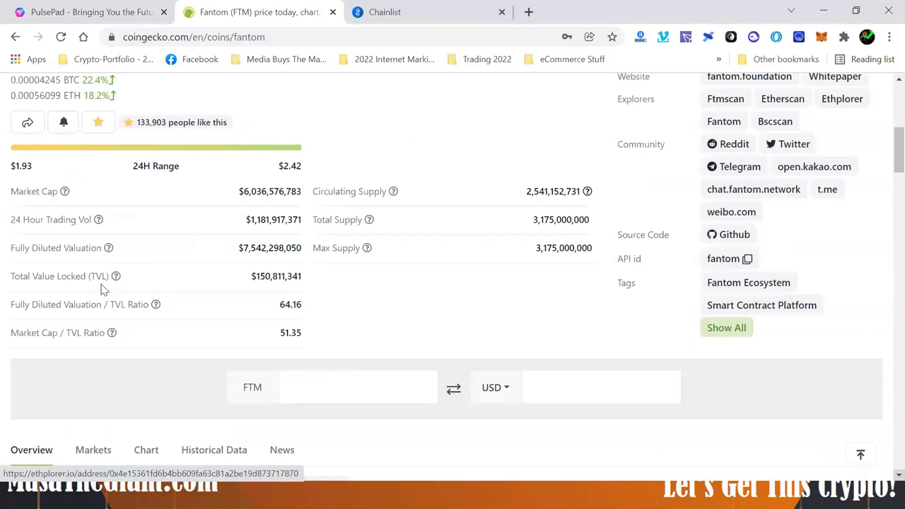
scroll(103, 188, "down", 4)
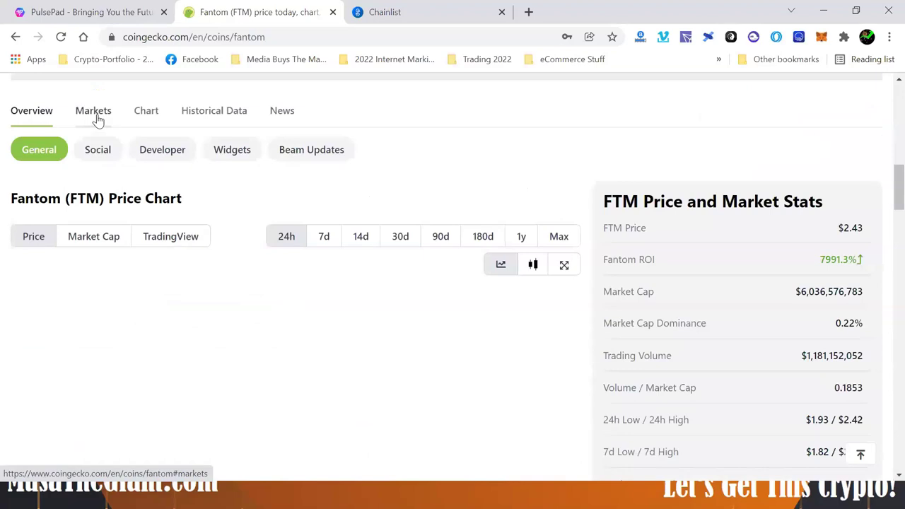
left_click(98, 121)
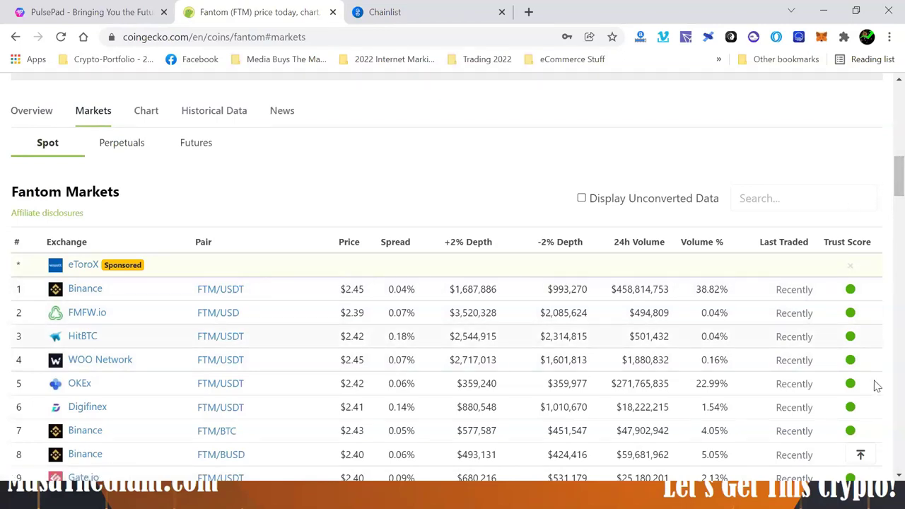
scroll(885, 478, "down", 2)
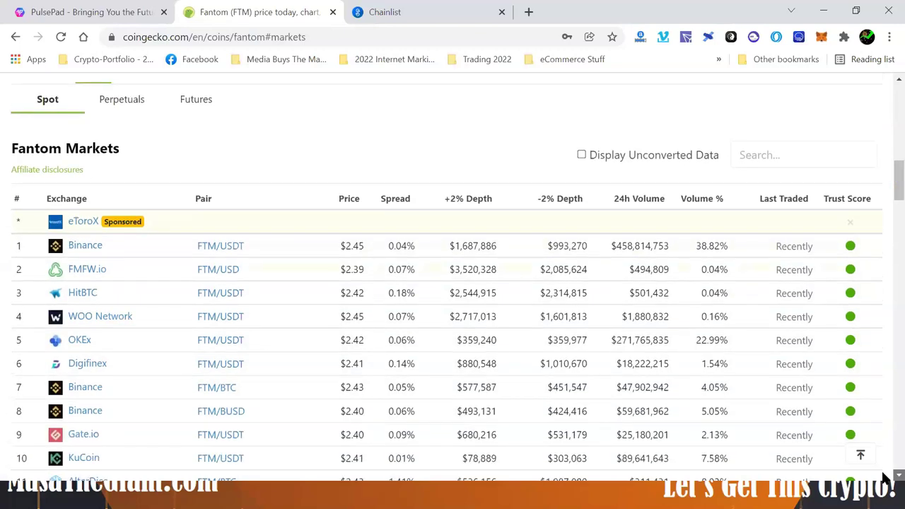
scroll(884, 478, "down", 4)
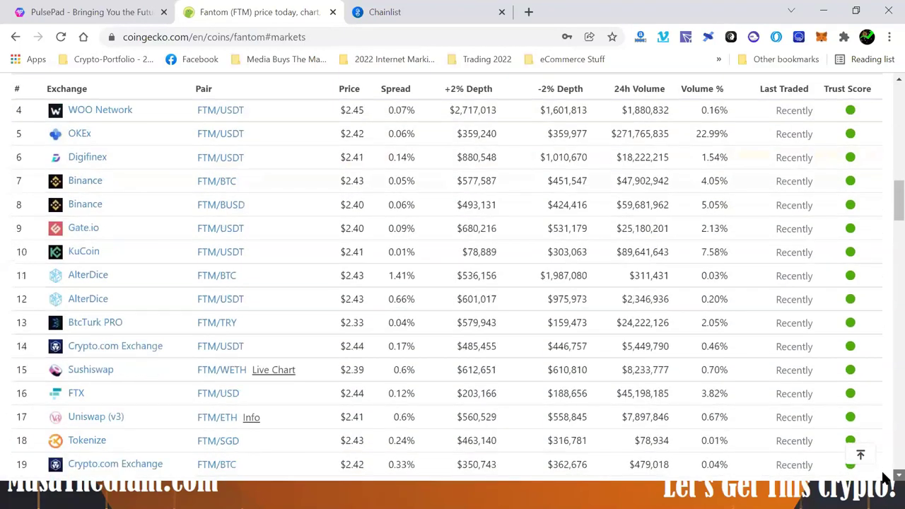
scroll(885, 477, "down", 4)
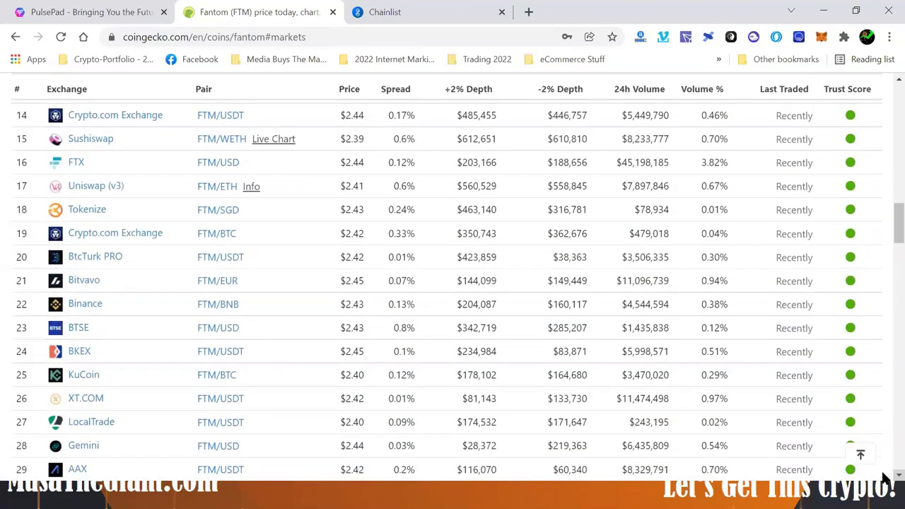
scroll(885, 477, "down", 1)
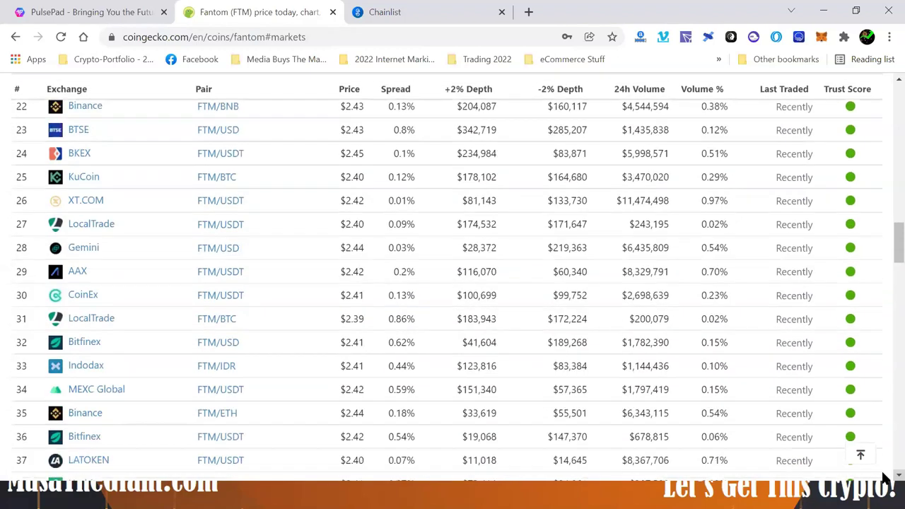
scroll(884, 477, "down", 4)
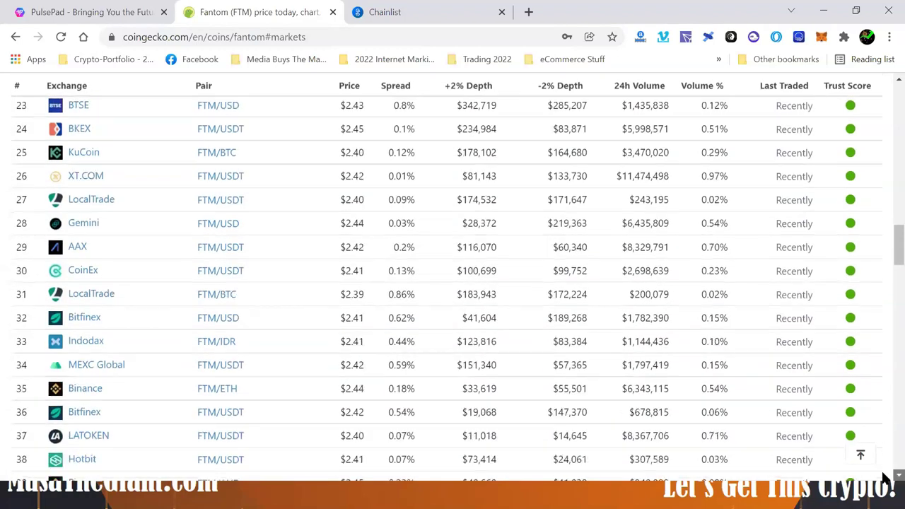
scroll(885, 478, "down", 1)
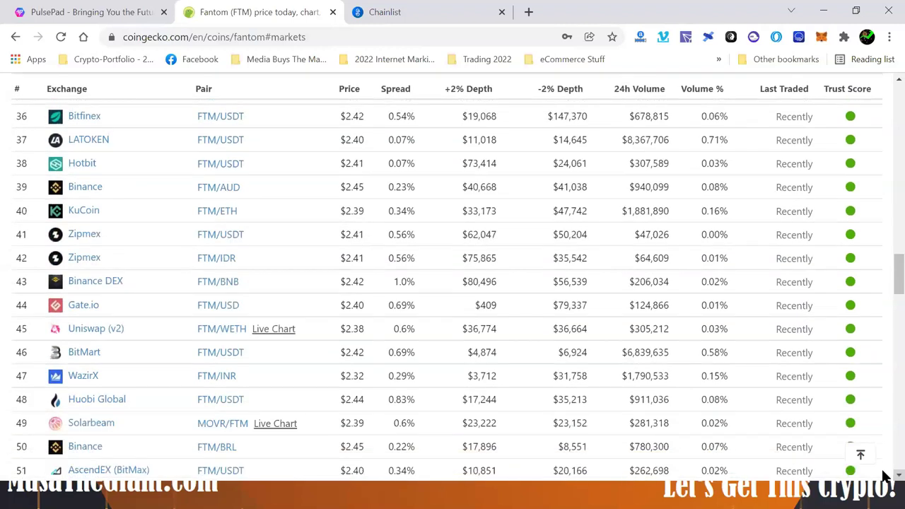
scroll(885, 477, "down", 3)
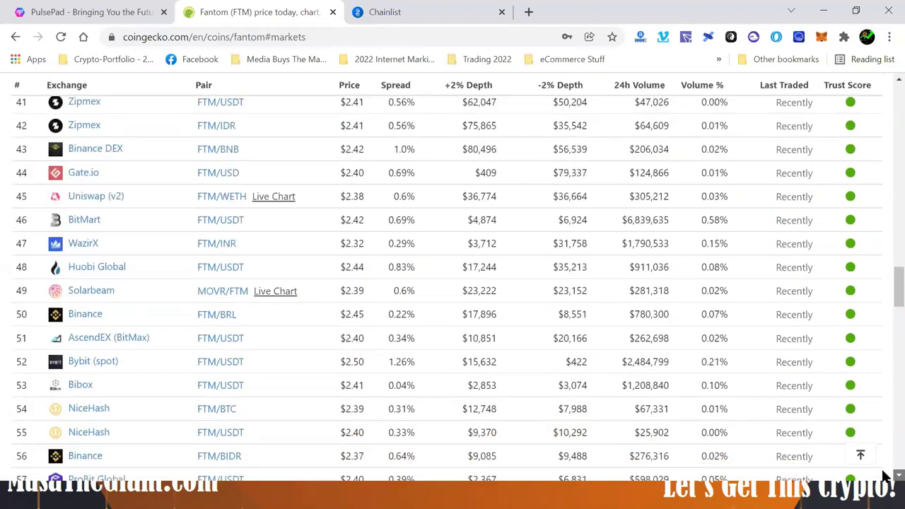
scroll(884, 478, "down", 1)
scroll(885, 478, "down", 4)
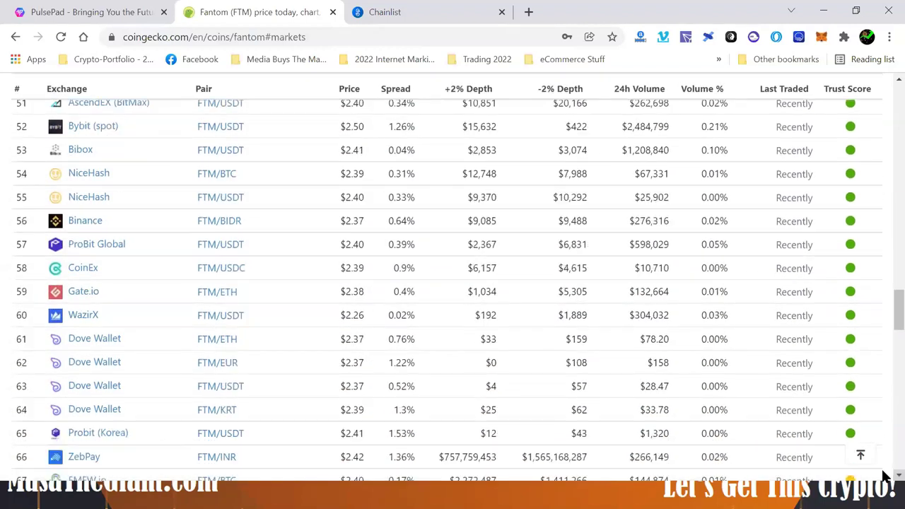
scroll(884, 478, "down", 3)
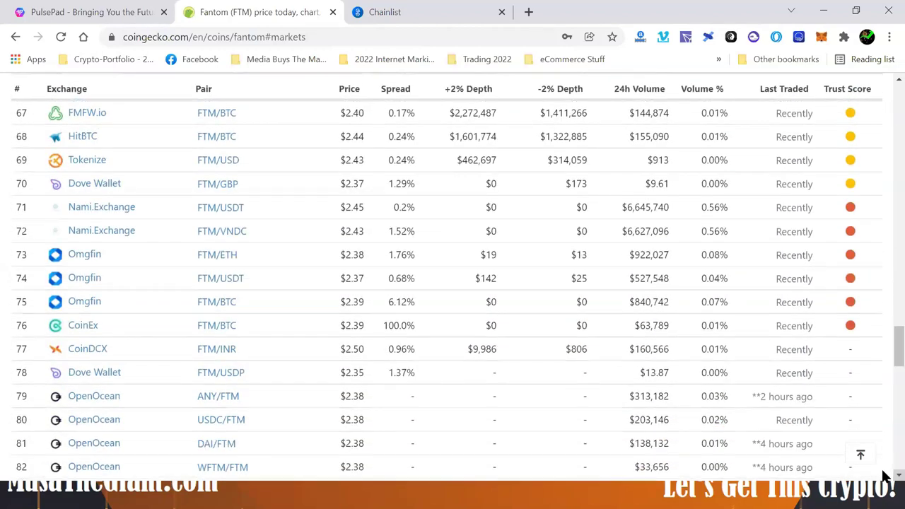
scroll(885, 477, "down", 1)
- Search CoinGecko for "spirit" and open the SpiritSwap (SPIRIT) coin page at its Info section
scroll(885, 339, "up", 5)
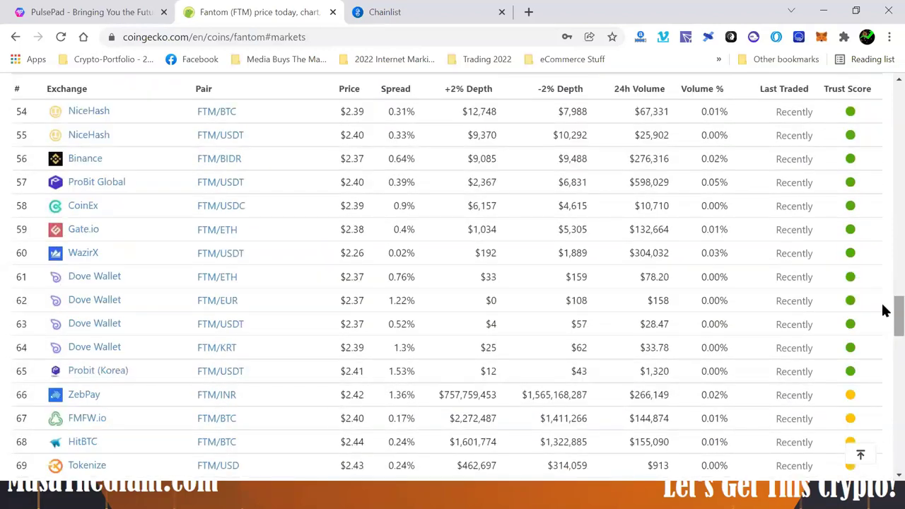
scroll(884, 276, "up", 5)
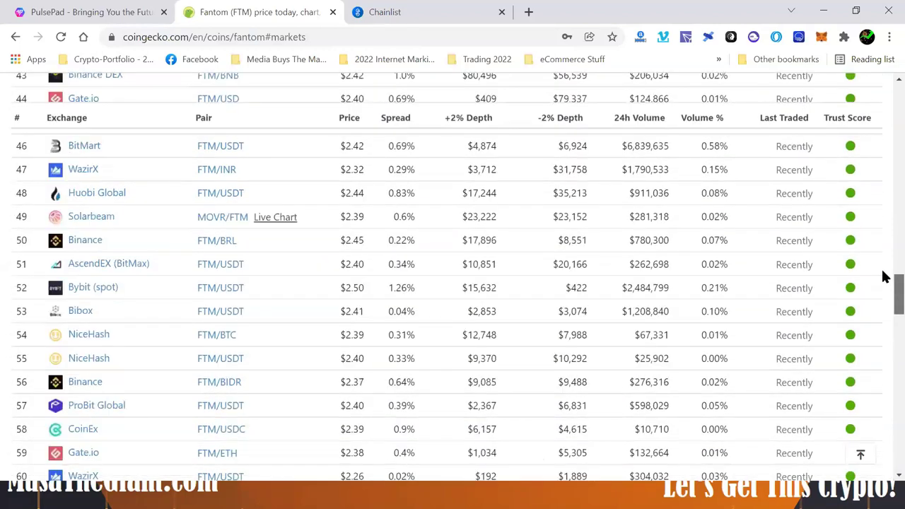
scroll(884, 240, "up", 7)
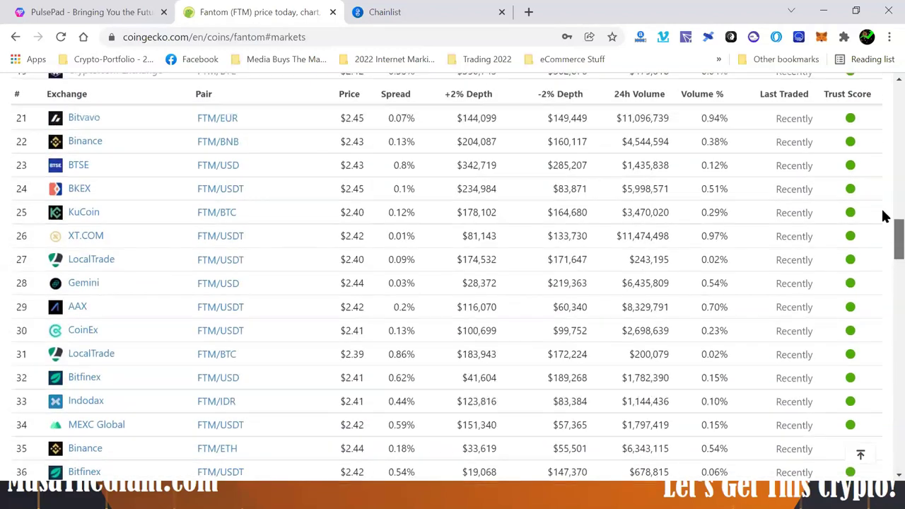
scroll(883, 165, "up", 10)
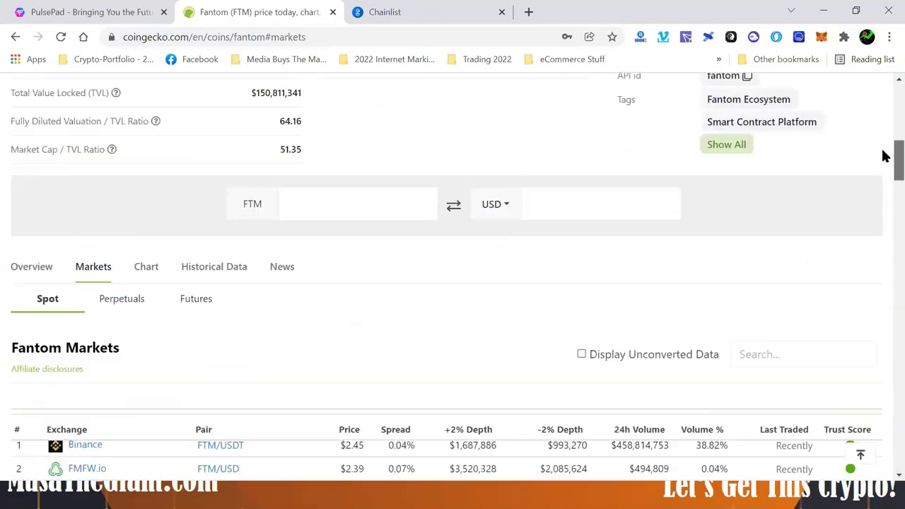
scroll(885, 160, "down", 1)
scroll(885, 160, "up", 4)
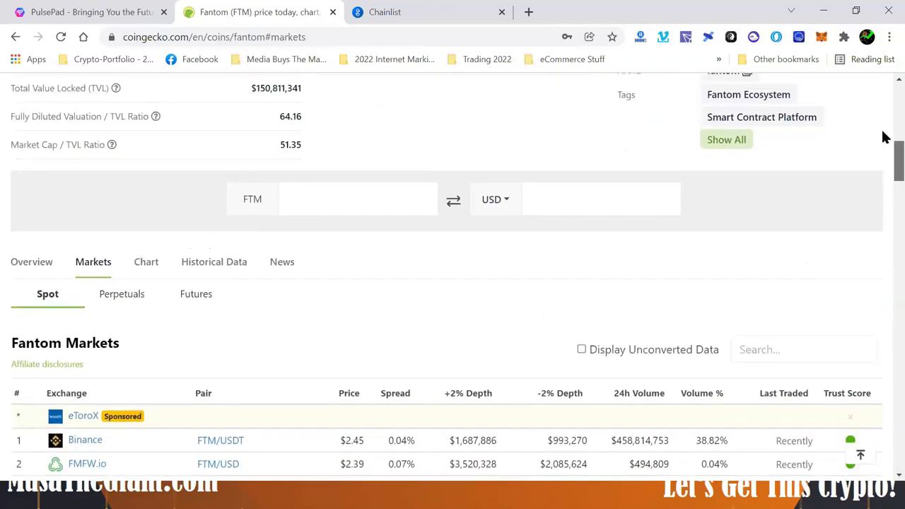
scroll(884, 119, "up", 4)
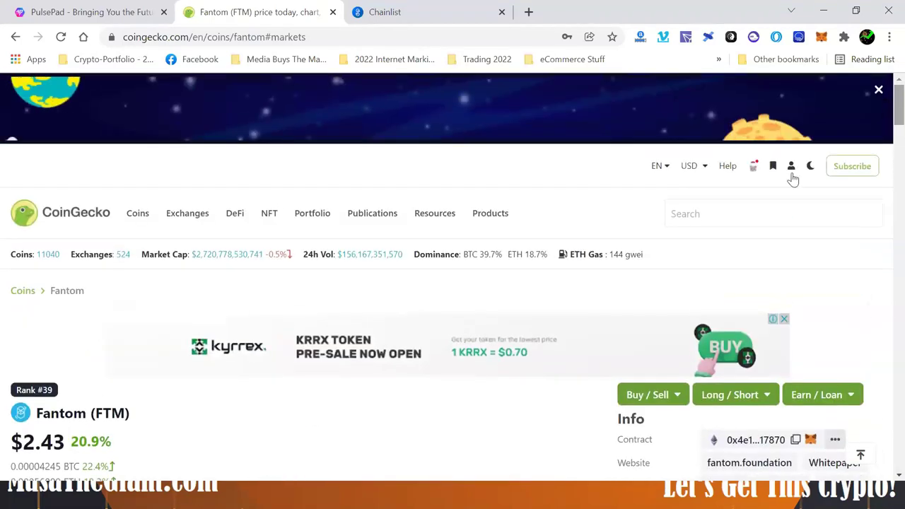
left_click(723, 210)
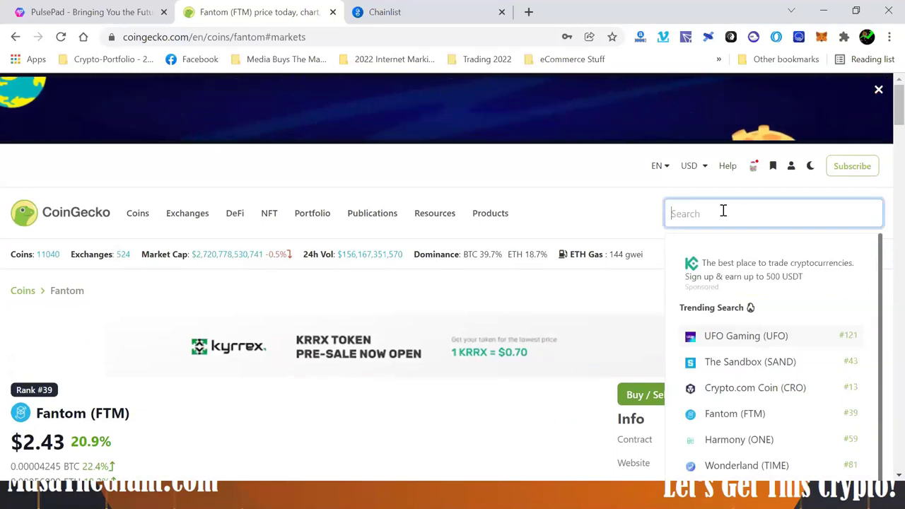
type("sp")
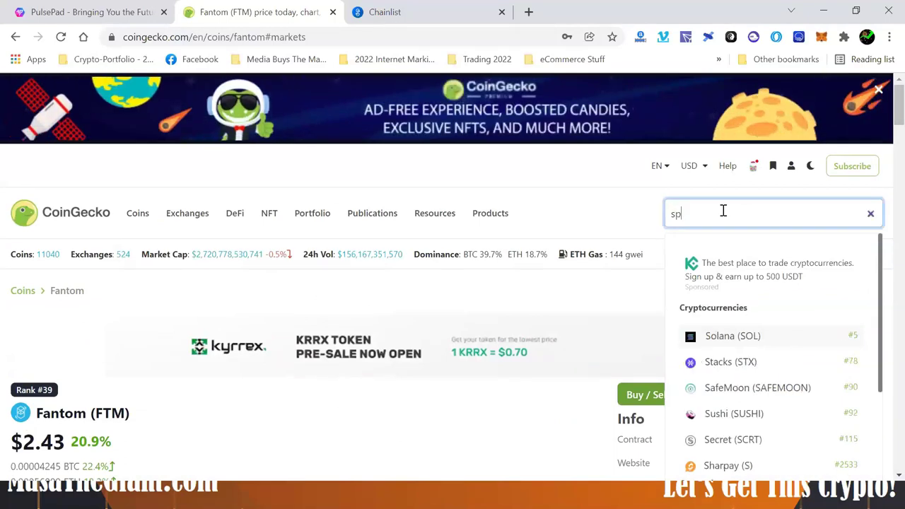
type("irit")
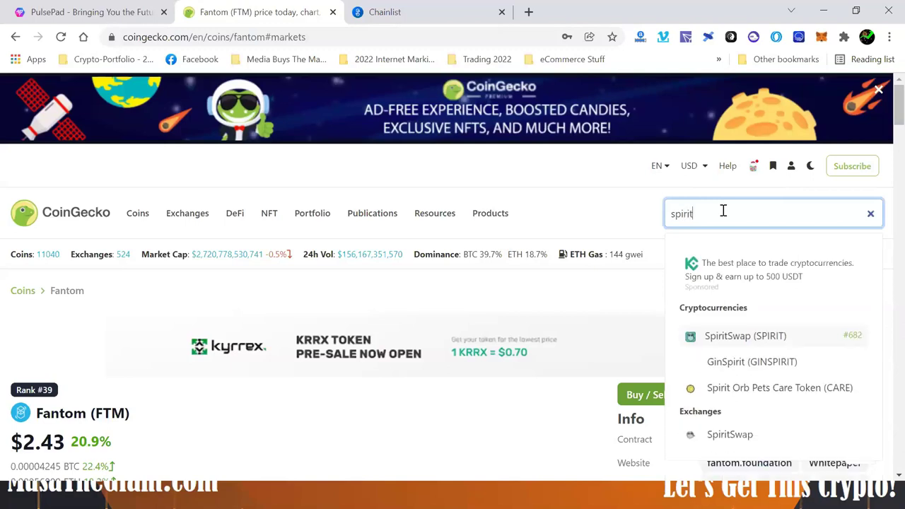
left_click(727, 336)
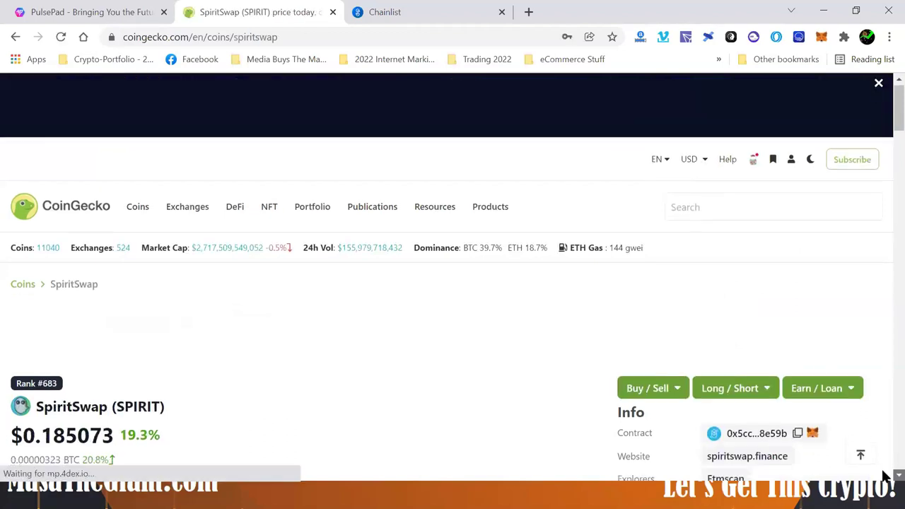
scroll(752, 346, "down", 1)
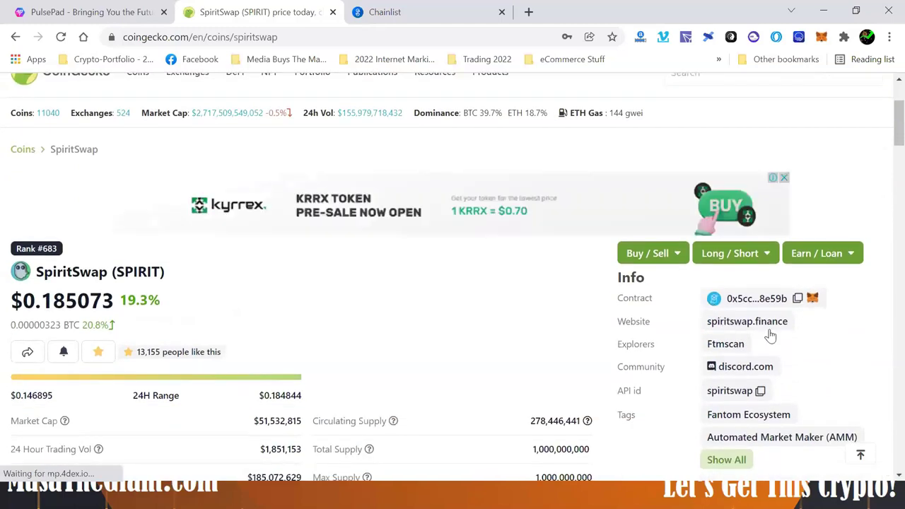
- Switch the MetaMask network to Fantom Opera and try to add SPIRIT to the wallet directly from CoinGecko
left_click(821, 38)
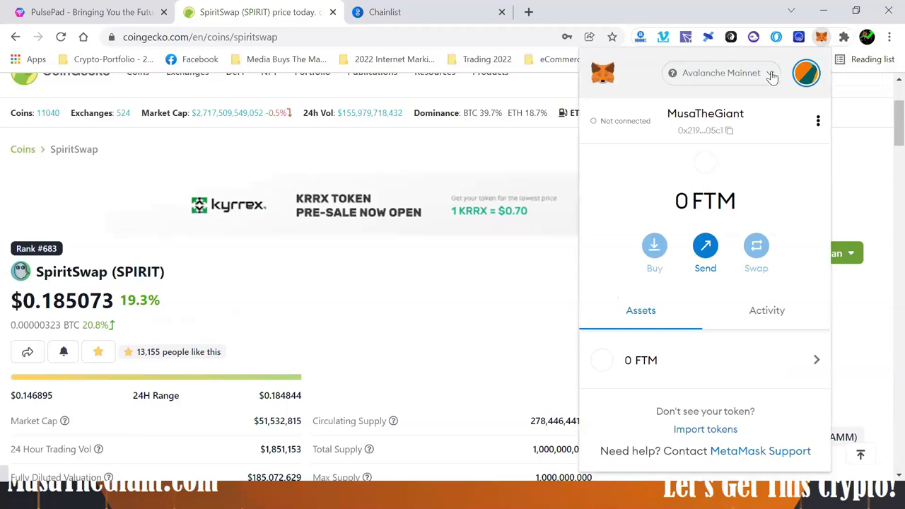
left_click(772, 75)
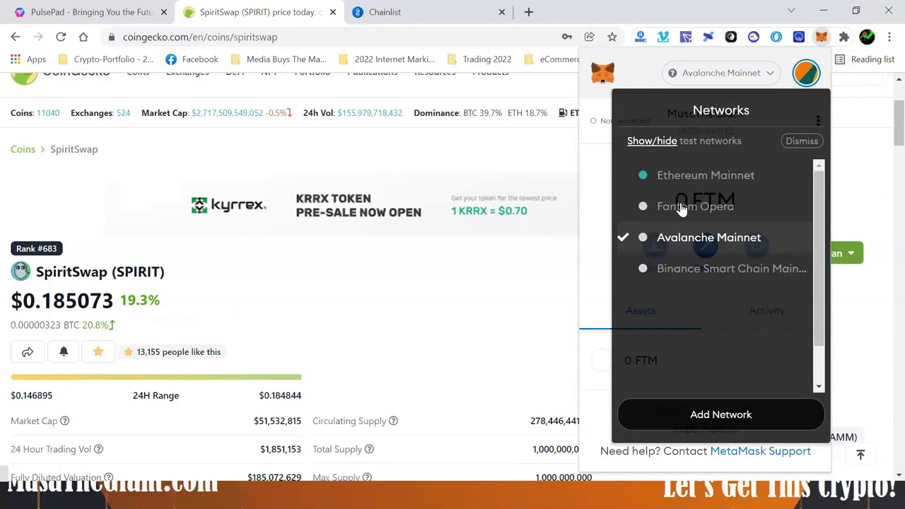
left_click(681, 206)
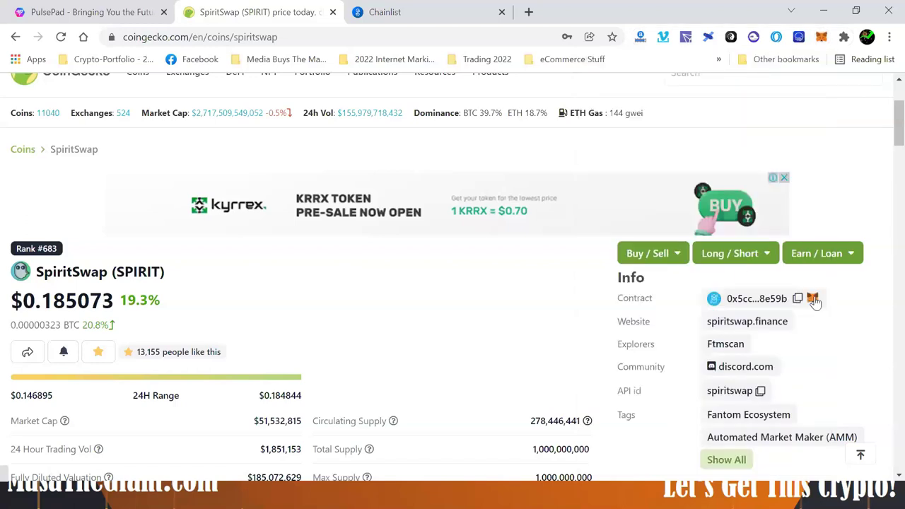
left_click(813, 300)
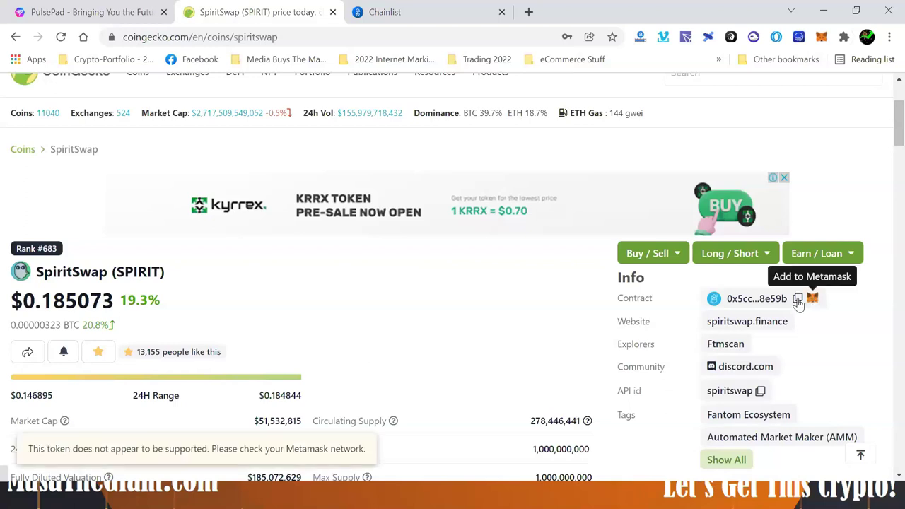
- Copy SpiritSwap's contract address, import SPIRIT into MetaMask as a custom token with it, and return to the asset list
left_click(797, 300)
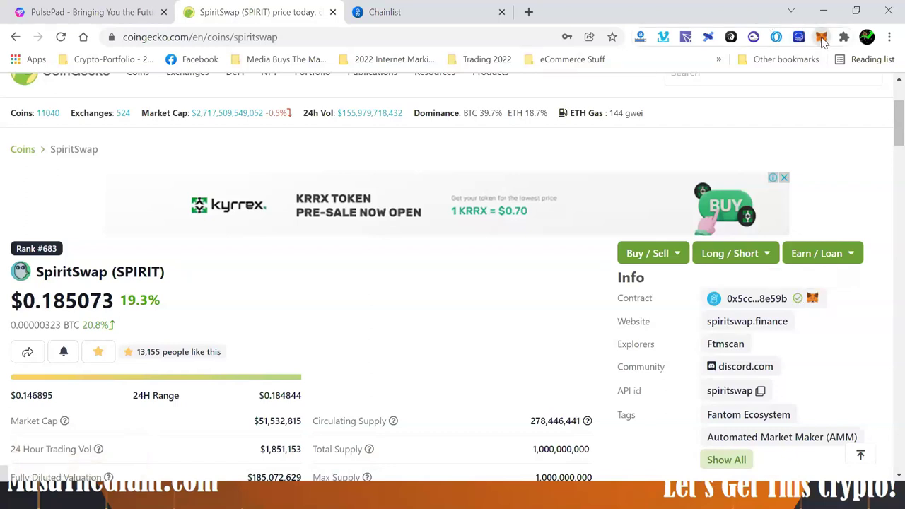
left_click(821, 38)
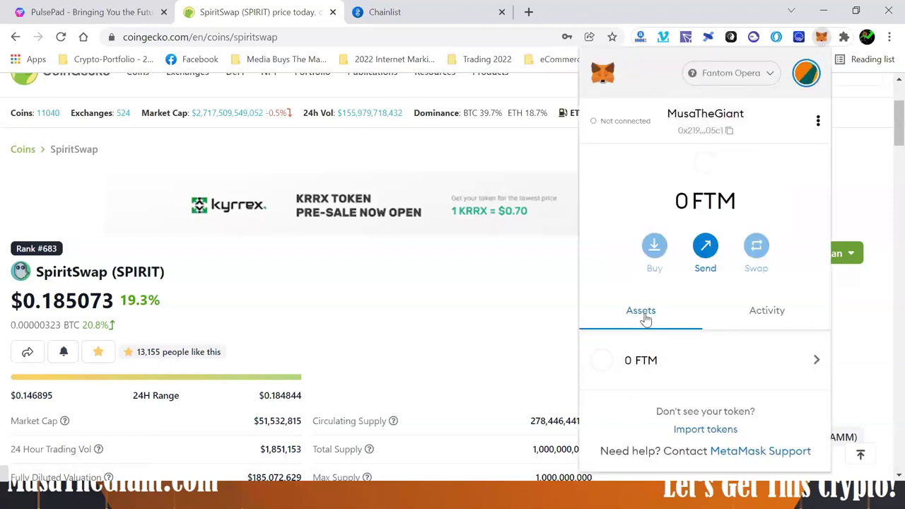
left_click(728, 431)
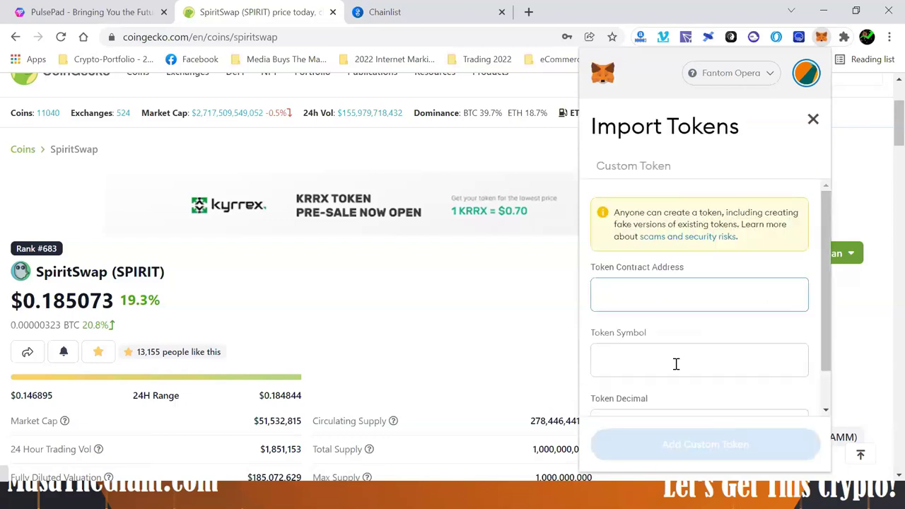
key("ctrl+v")
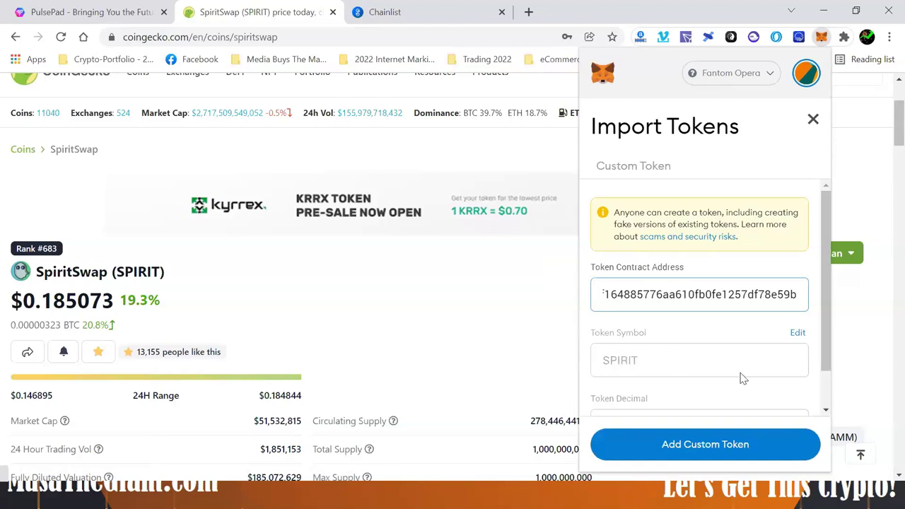
left_click(824, 413)
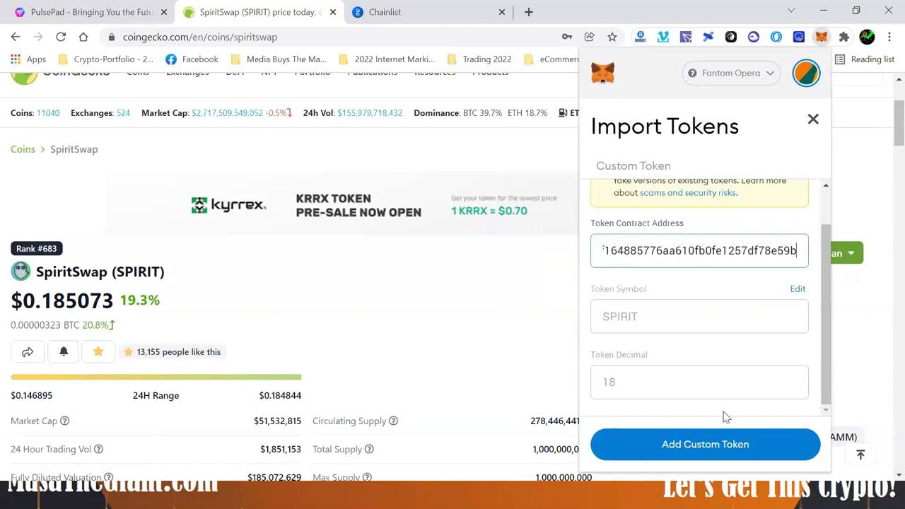
left_click(739, 445)
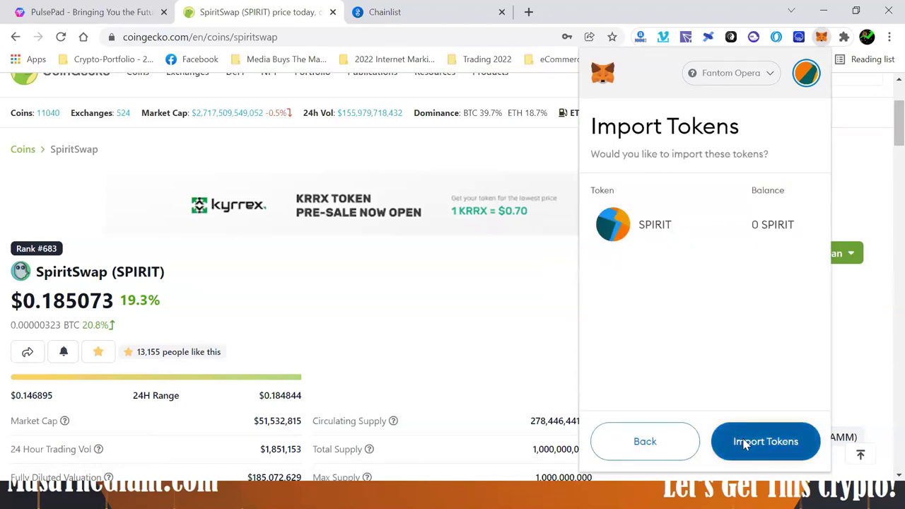
left_click(743, 441)
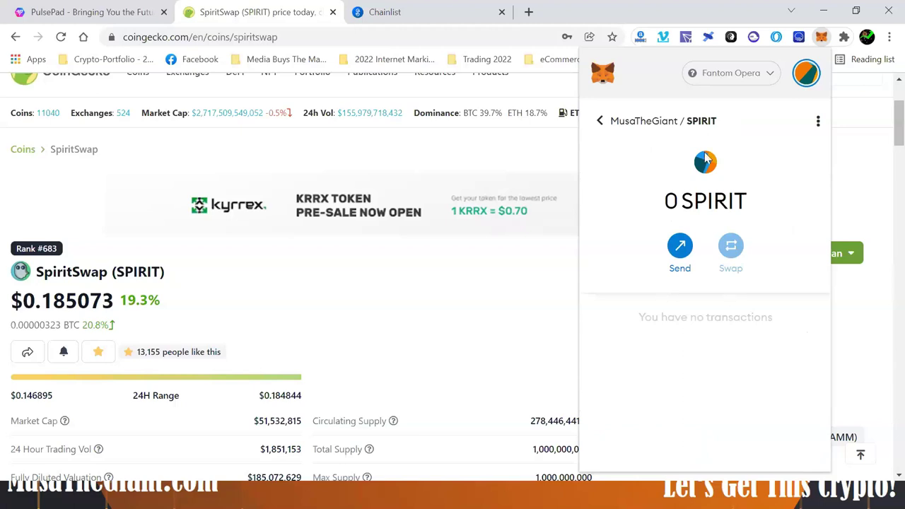
left_click(599, 122)
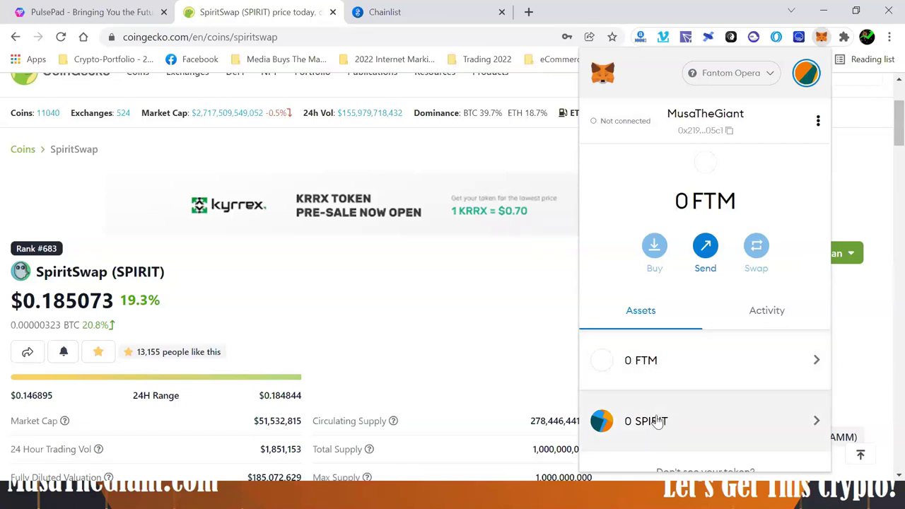
- Show SPIRIT's spot markets on CoinGecko and open the SpiritSwap exchange through its WFTM/SPIRIT pair
left_click(463, 321)
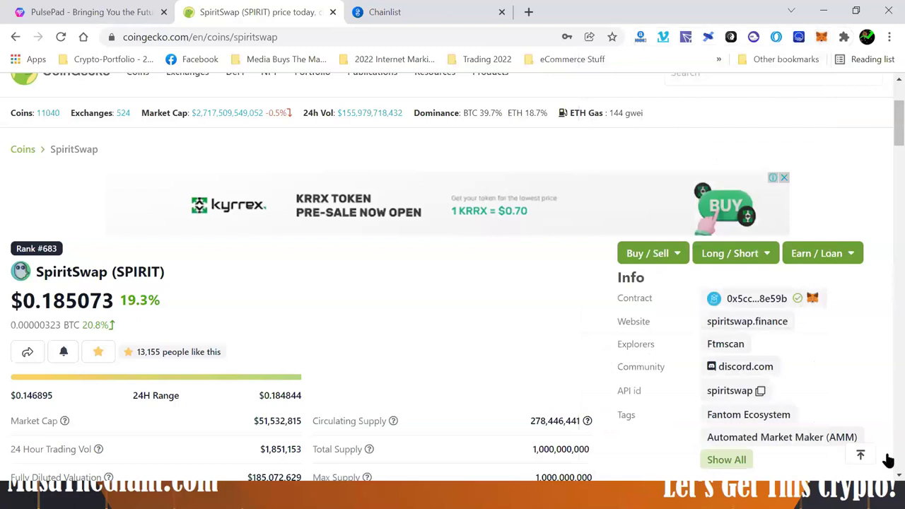
scroll(889, 480, "down", 3)
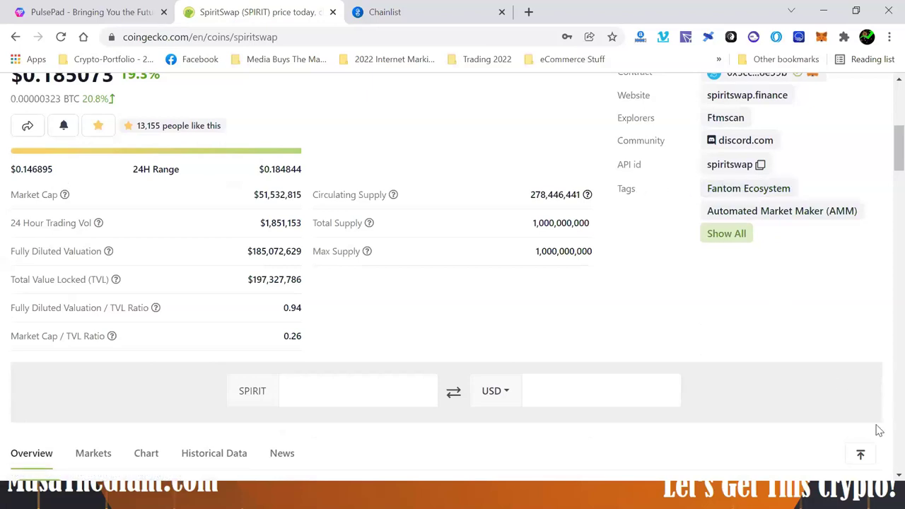
scroll(883, 472, "down", 2)
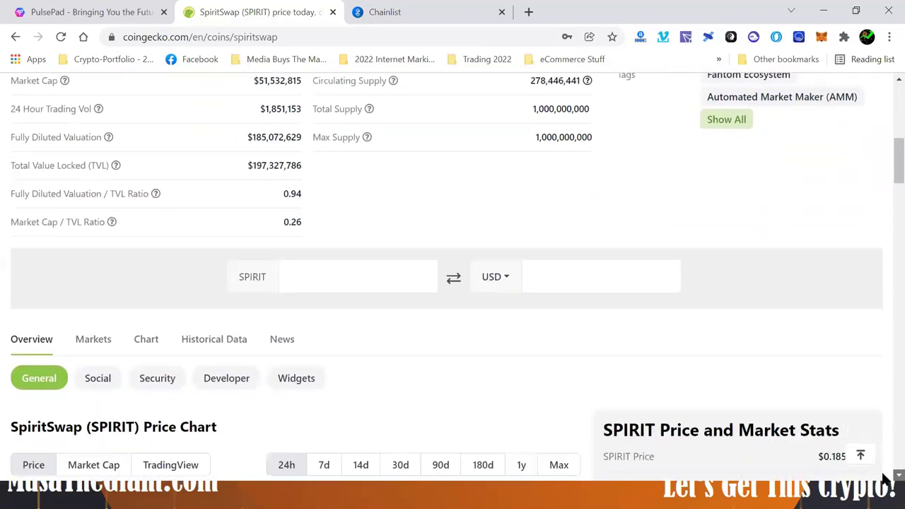
scroll(882, 481, "down", 1)
left_click(97, 284)
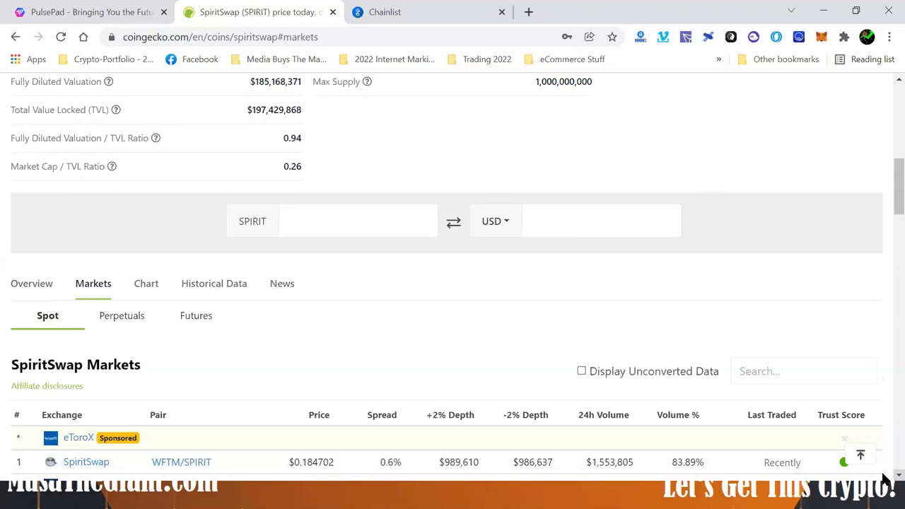
scroll(883, 479, "down", 3)
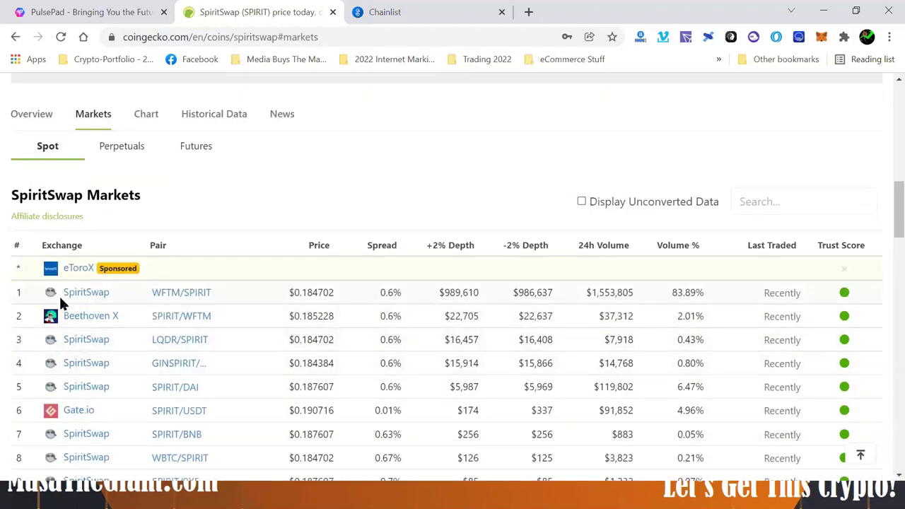
left_click(187, 295)
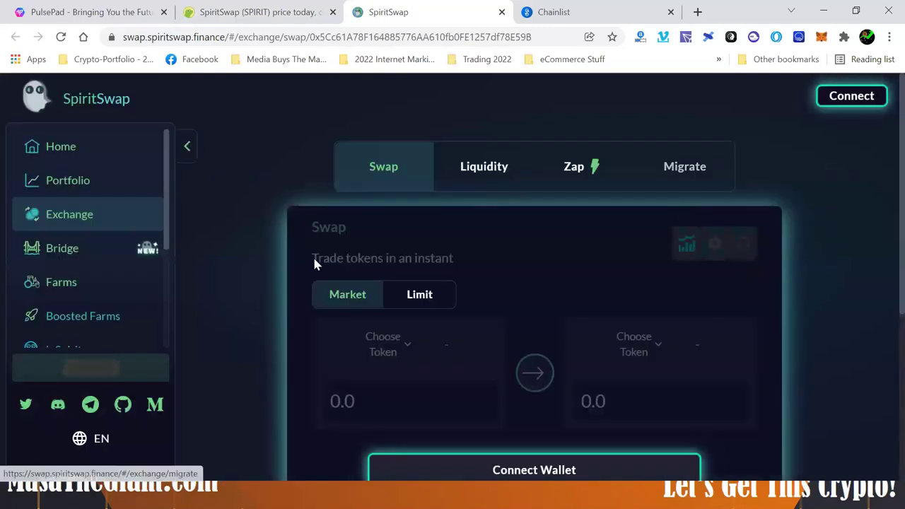
- Connect the MetaMask account to the SpiritSwap exchange and approve the connection request
left_click(94, 213)
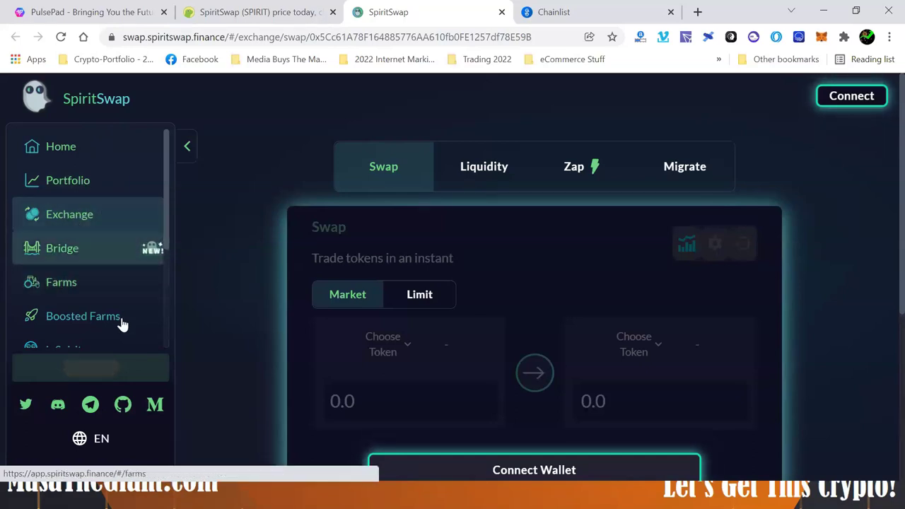
left_click(846, 103)
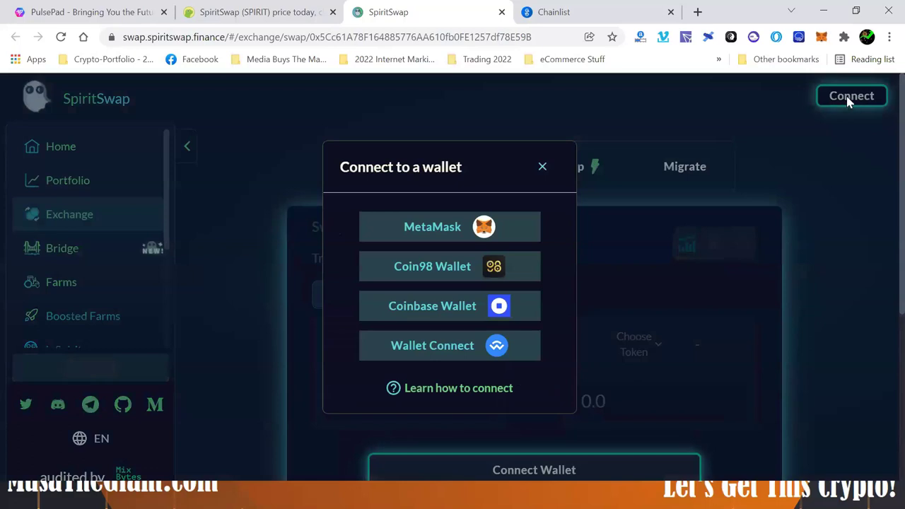
left_click(432, 233)
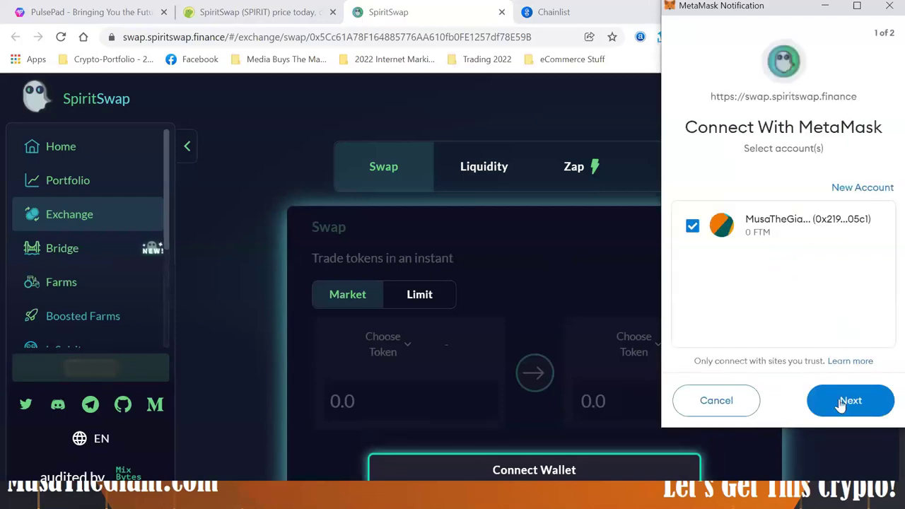
left_click(841, 413)
left_click(841, 414)
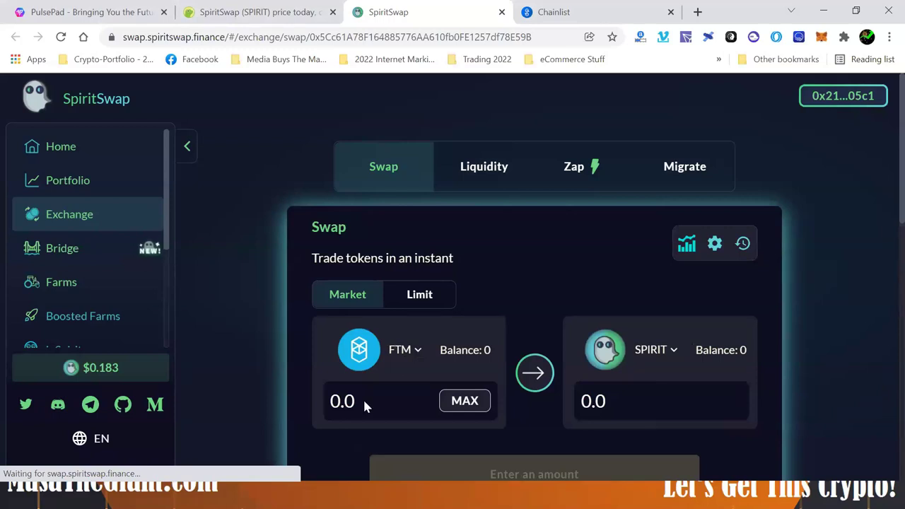
- Enter 1 FTM as the amount to swap for SPIRIT, examine the quote, and close the SpiritSwap page
left_click(331, 401)
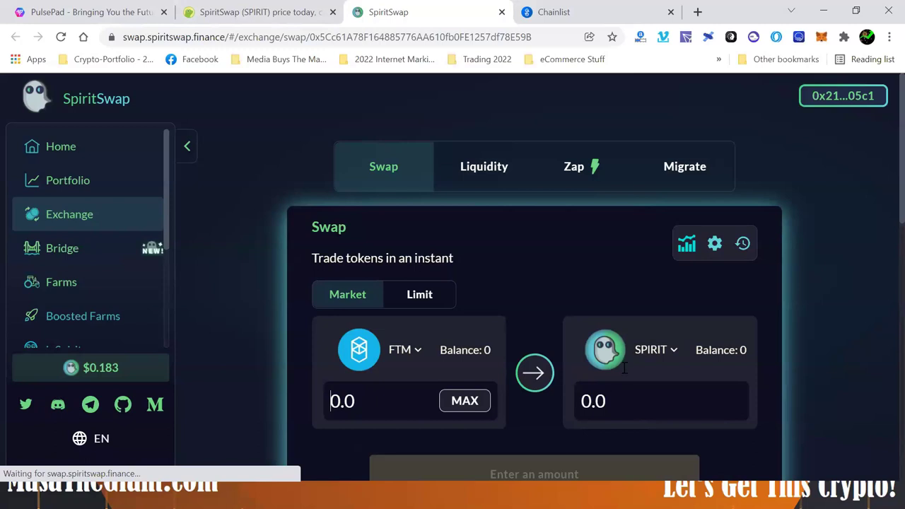
type("11")
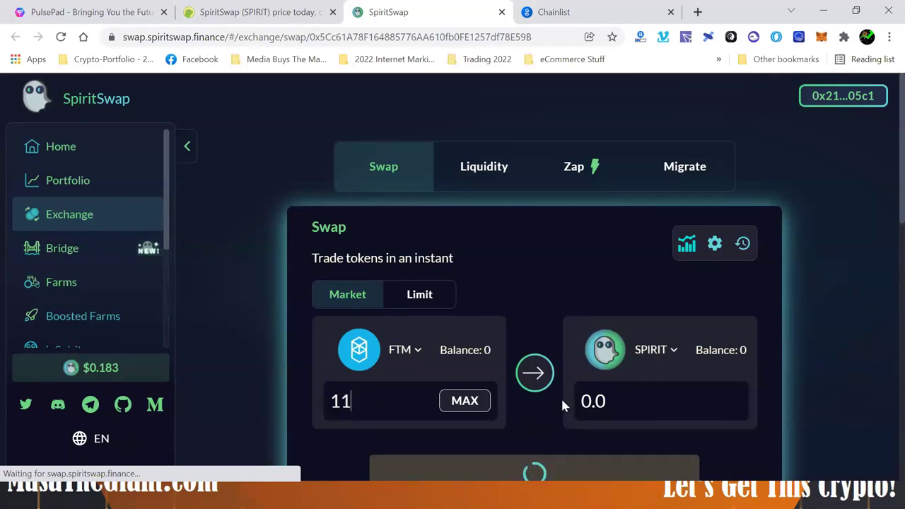
key("BackSpace")
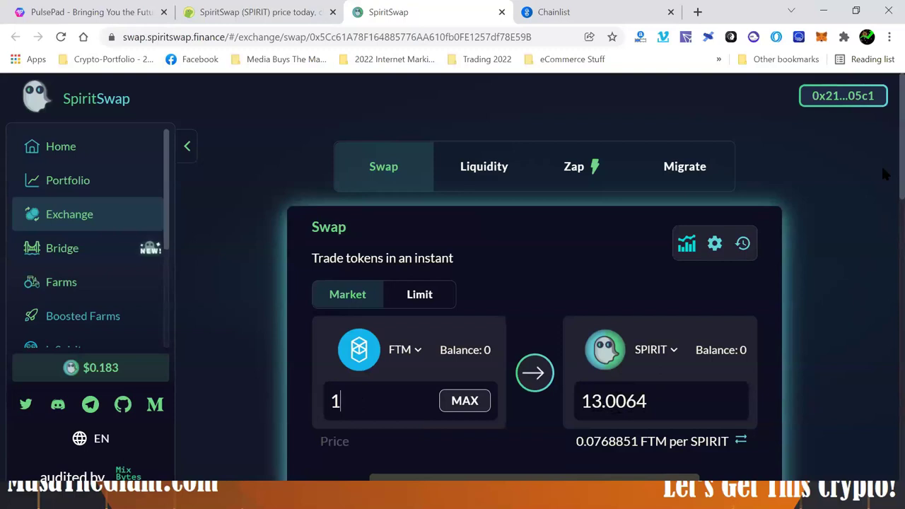
scroll(882, 183, "down", 2)
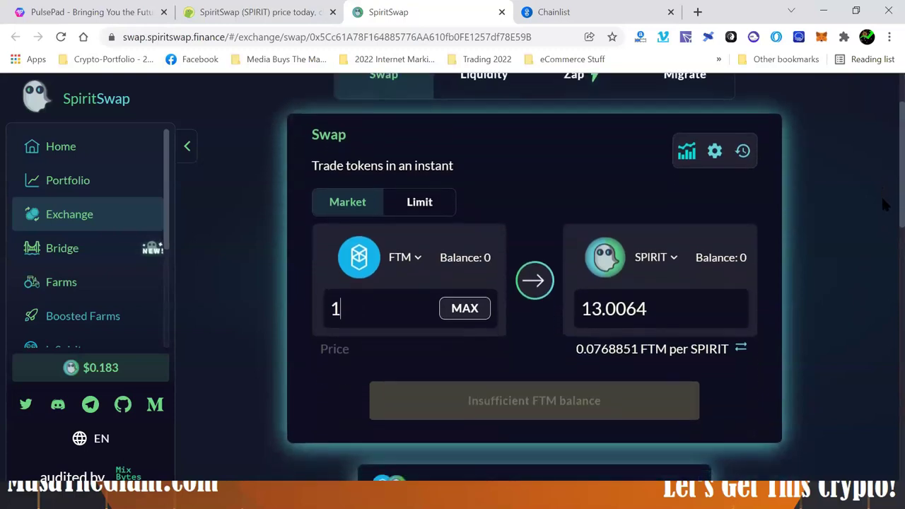
scroll(882, 203, "down", 1)
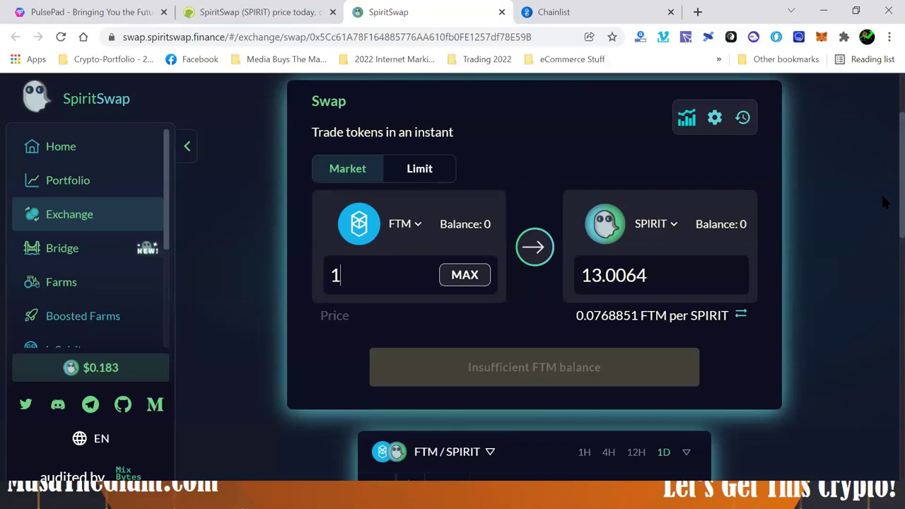
scroll(880, 157, "up", 2)
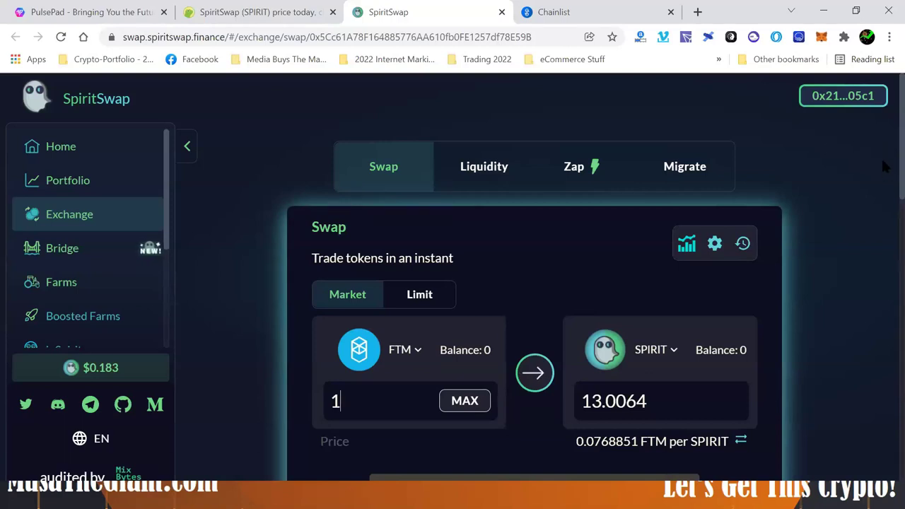
scroll(884, 177, "down", 1)
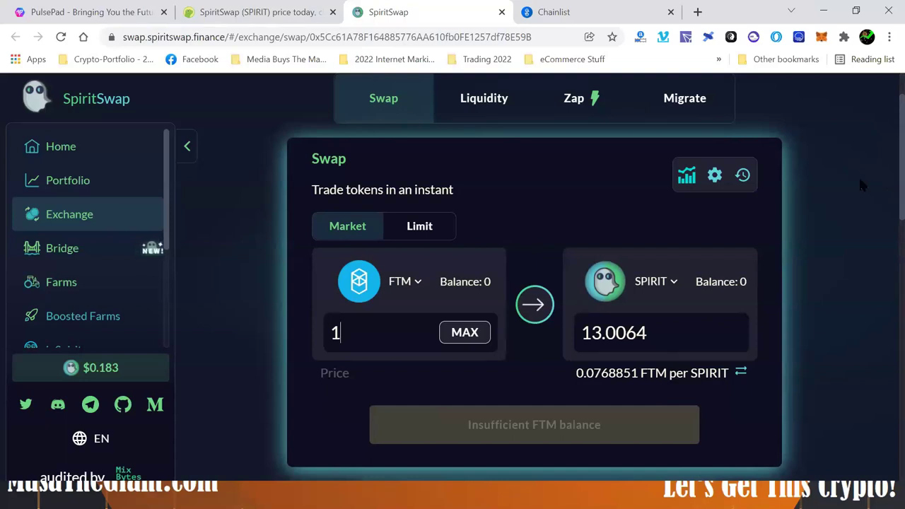
left_click(502, 12)
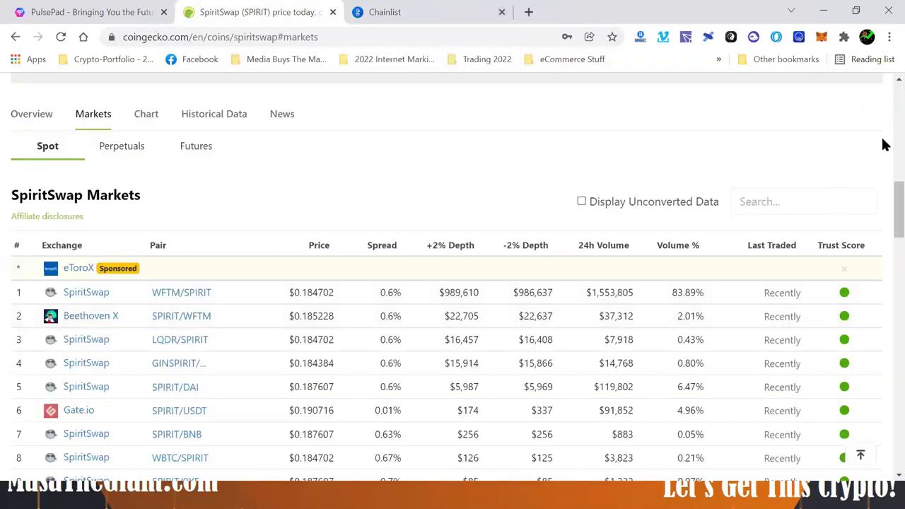
- Examine the Info section, market cap, total value locked and supply figures on CoinGecko's SpiritSwap coin page
scroll(883, 109, "up", 5)
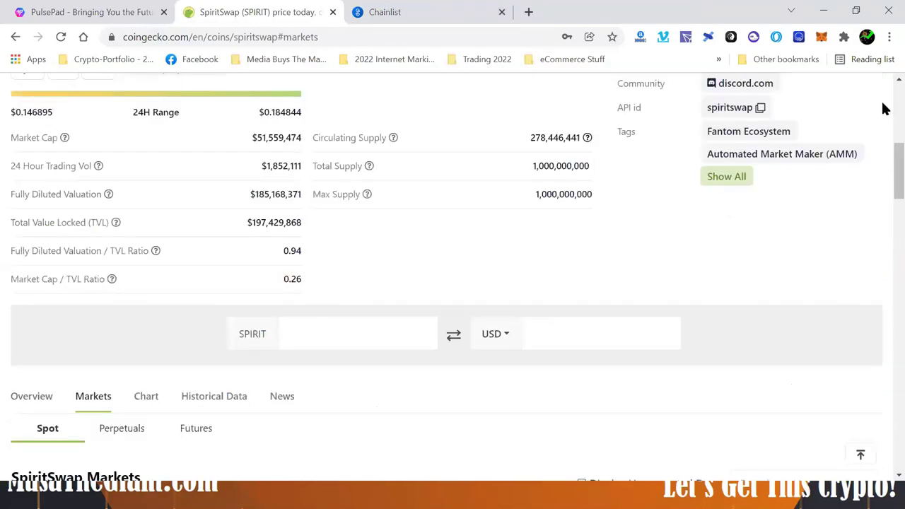
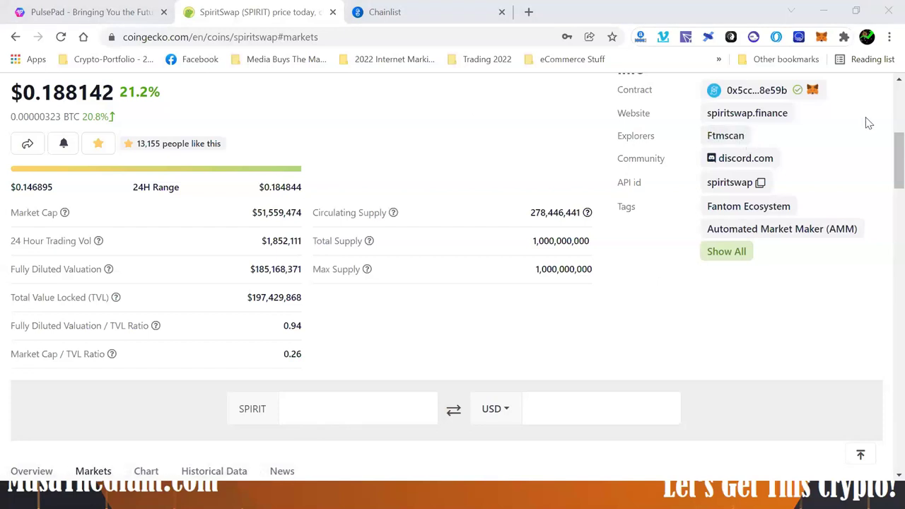
scroll(882, 85, "up", 2)
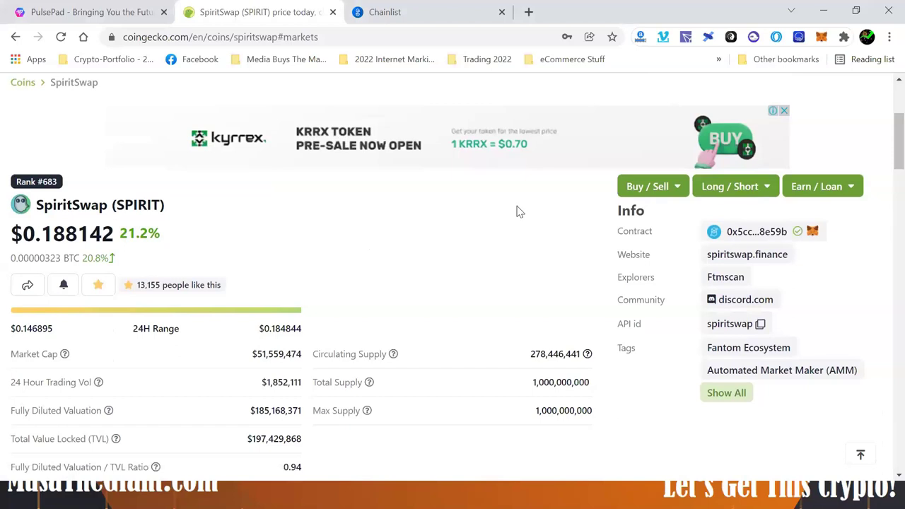
scroll(883, 137, "up", 1)
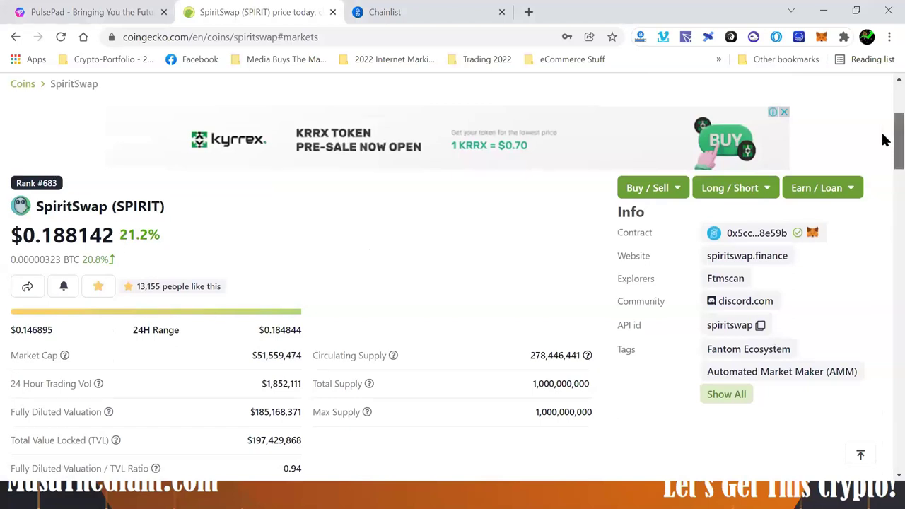
scroll(882, 149, "down", 1)
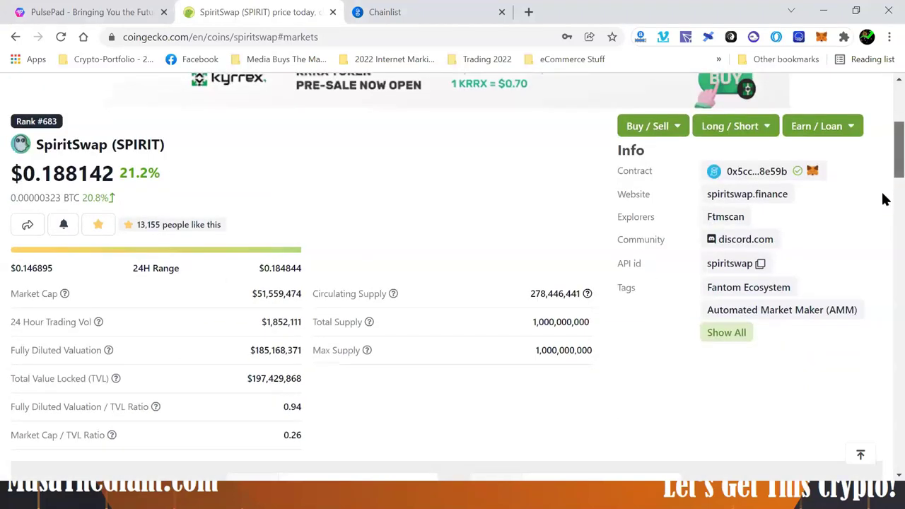
scroll(883, 212, "down", 3)
scroll(883, 230, "down", 3)
scroll(889, 204, "up", 3)
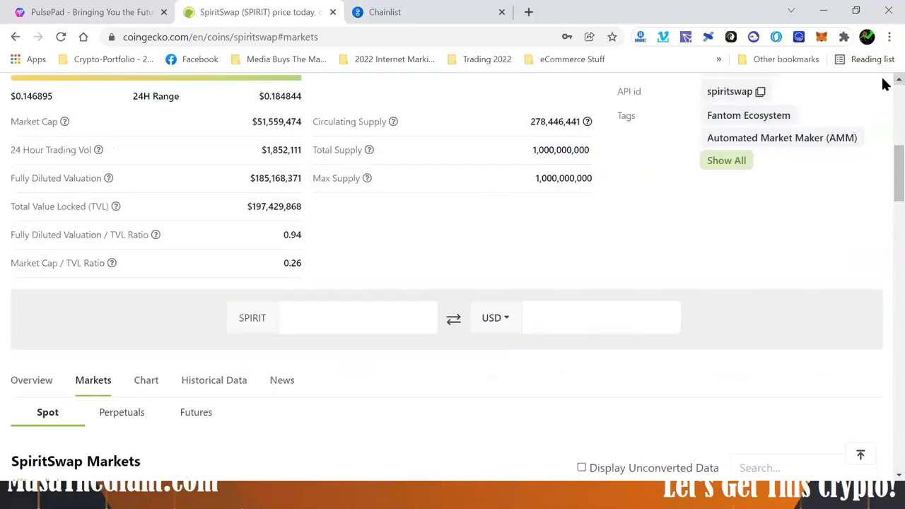
scroll(884, 83, "up", 1)
scroll(883, 83, "up", 1)
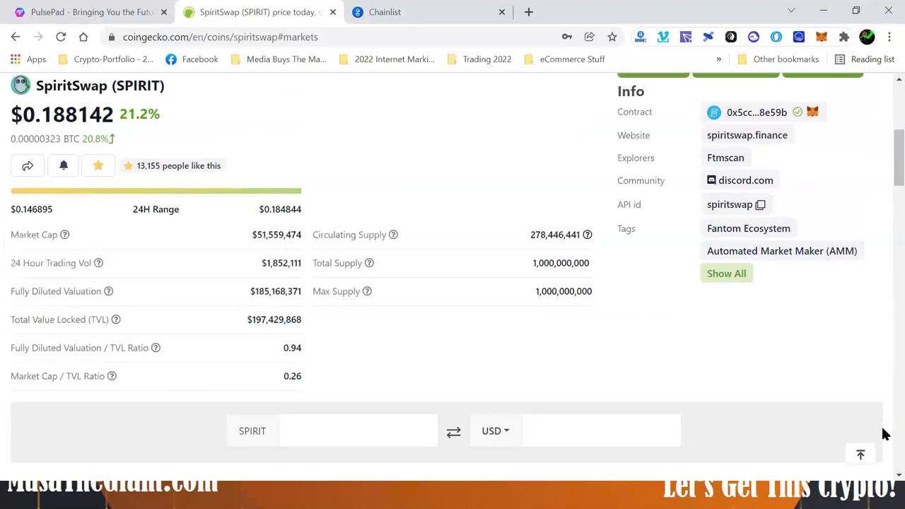
scroll(182, 344, "down", 2)
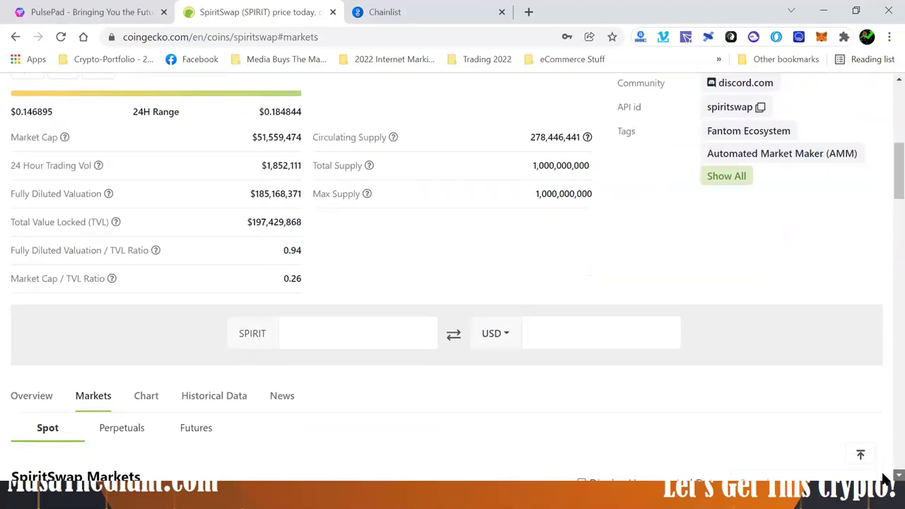
- Show SpiritSwap's general overview and examine the price chart and market stats, including the all-time high and low
left_click(36, 325)
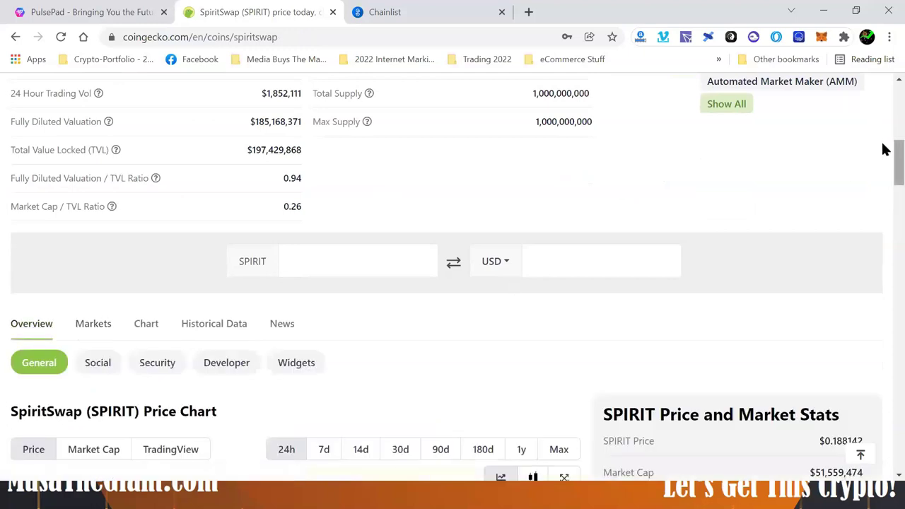
left_click_drag(888, 157, 884, 207)
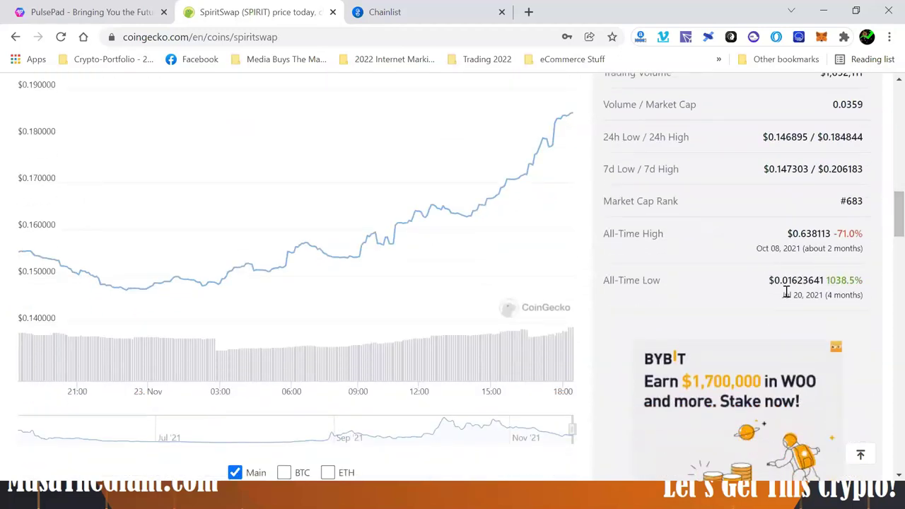
left_click_drag(826, 295, 838, 295)
left_click(886, 225)
scroll(883, 88, "up", 3)
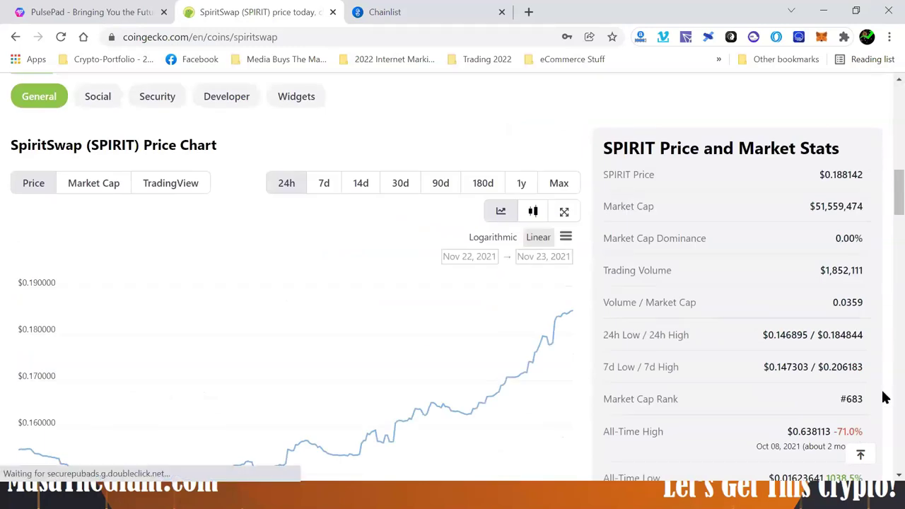
scroll(884, 477, "down", 2)
scroll(884, 477, "down", 2)
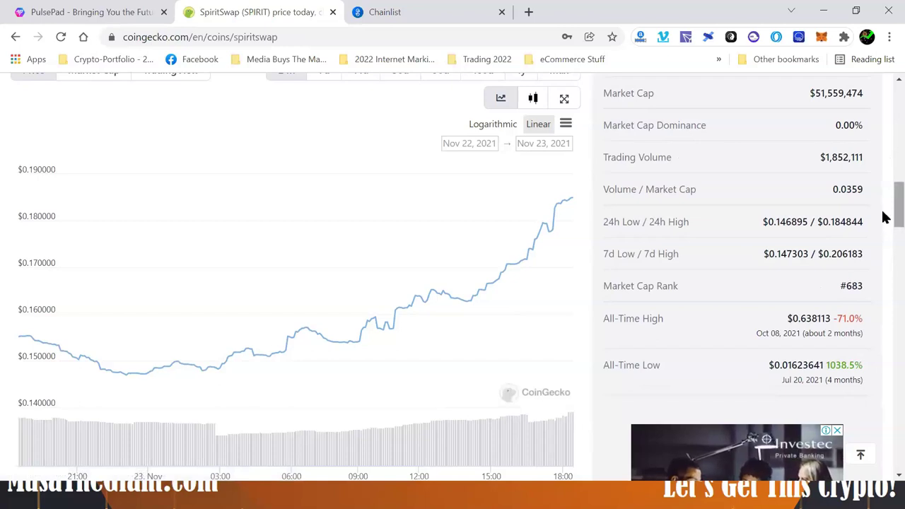
scroll(882, 209, "up", 1)
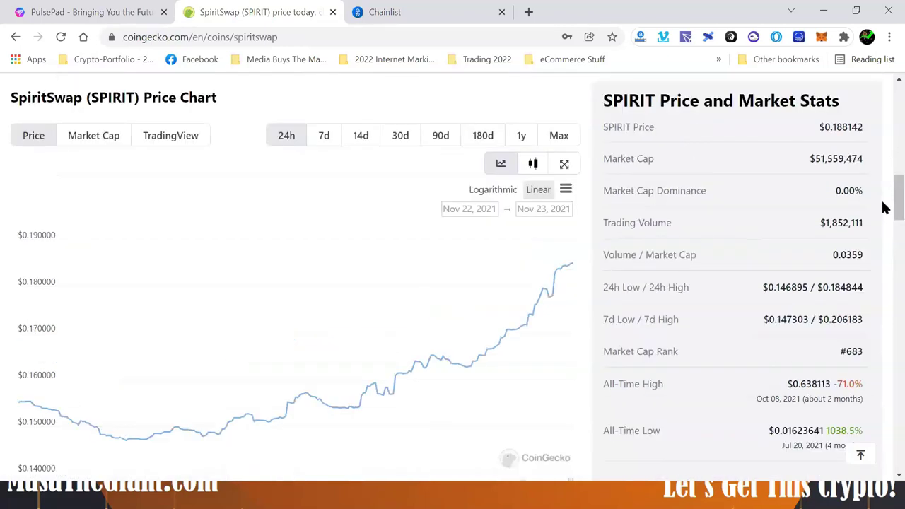
scroll(882, 202, "up", 2)
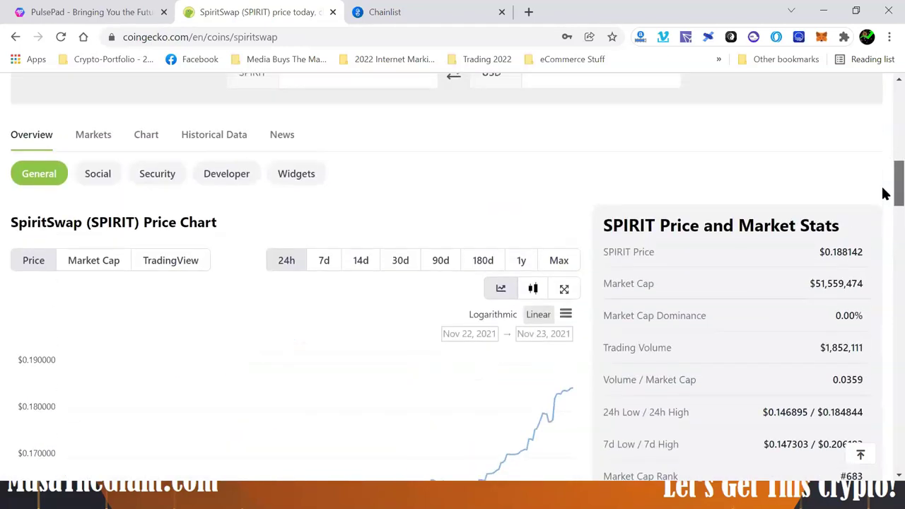
scroll(883, 191, "up", 1)
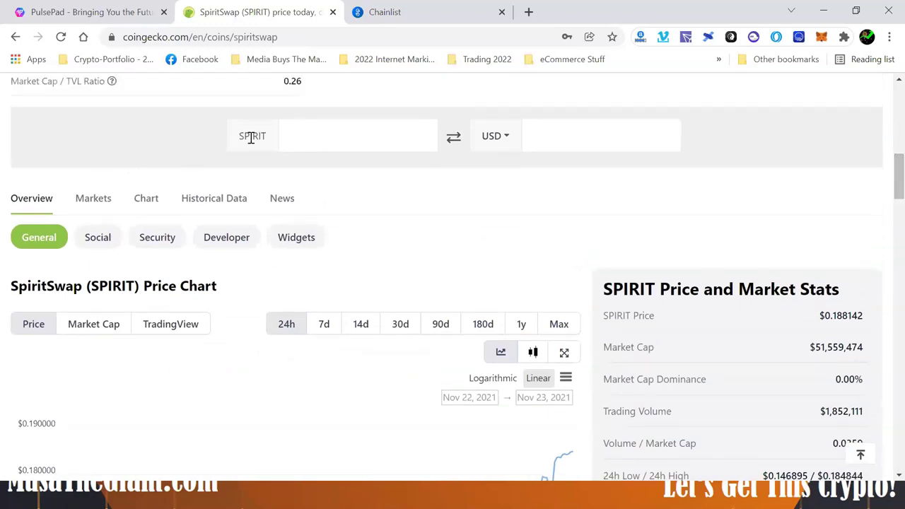
- View SpiritSwap's markets on CoinGecko and switch the MetaMask network from Fantom Opera to Binance Smart Chain Mainnet
left_click(95, 200)
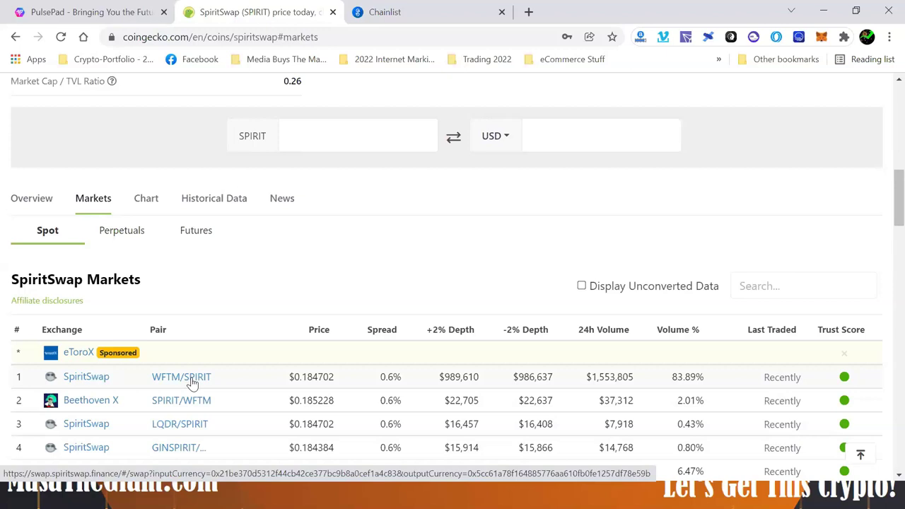
left_click(821, 39)
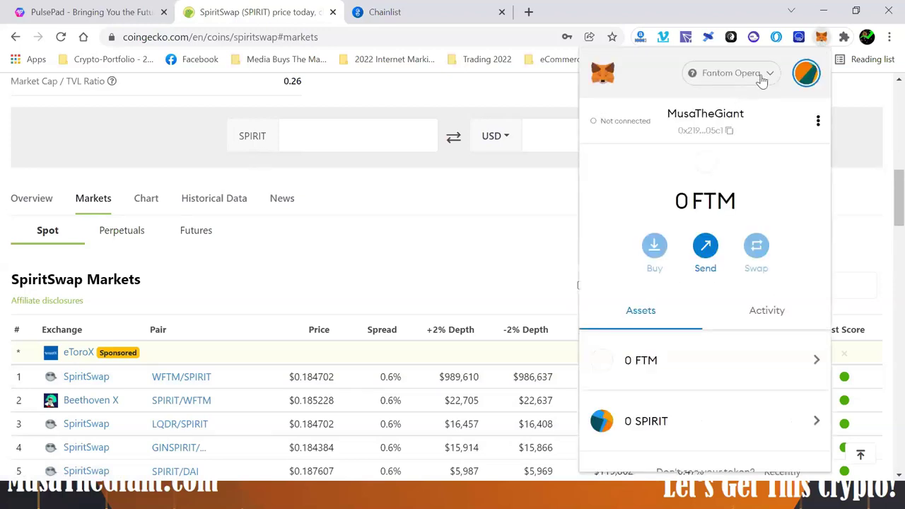
left_click(765, 77)
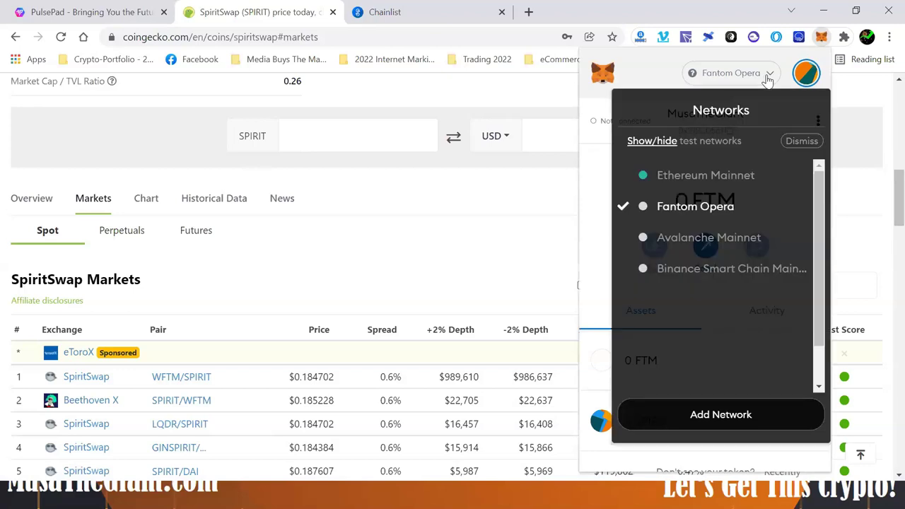
left_click(687, 268)
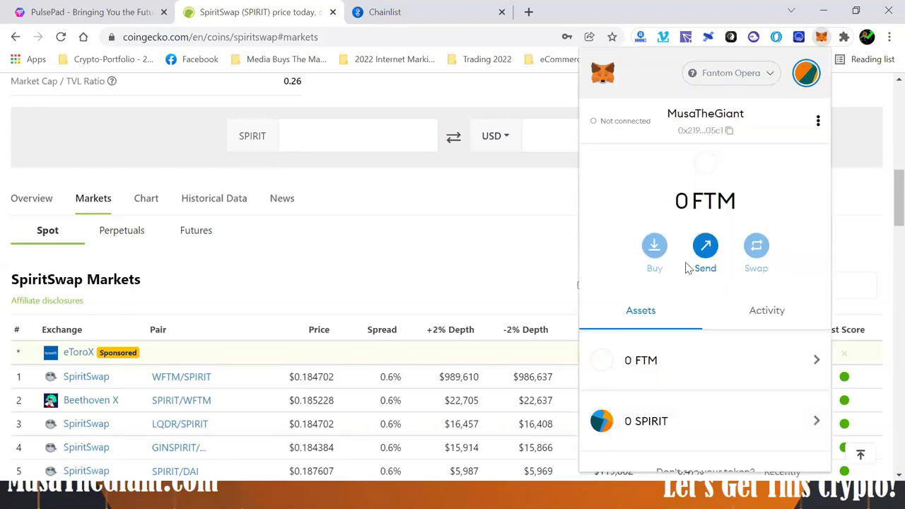
- Open the Binance Coin (BNB) page from CoinGecko's trending searches, highlight its ticker and dismiss the promotional banner
scroll(882, 74, "up", 5)
left_click(882, 70)
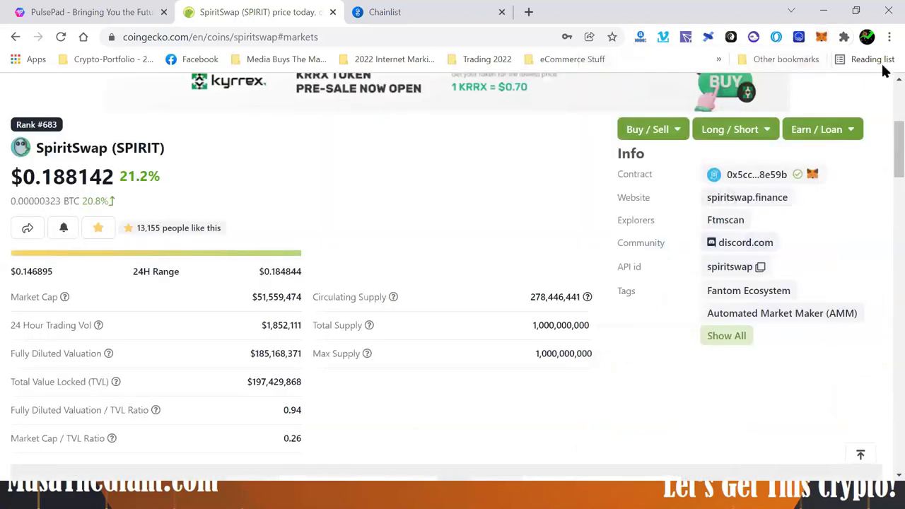
scroll(883, 80, "up", 2)
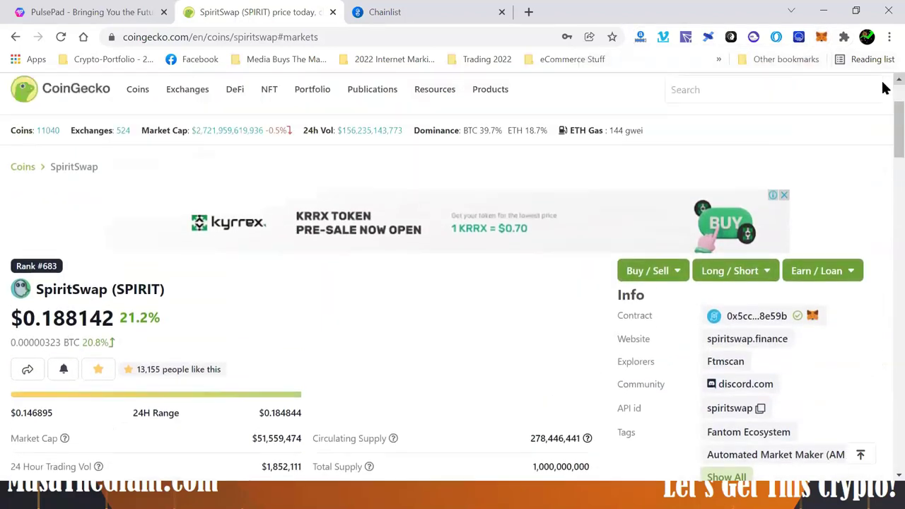
scroll(887, 84, "up", 1)
left_click(690, 121)
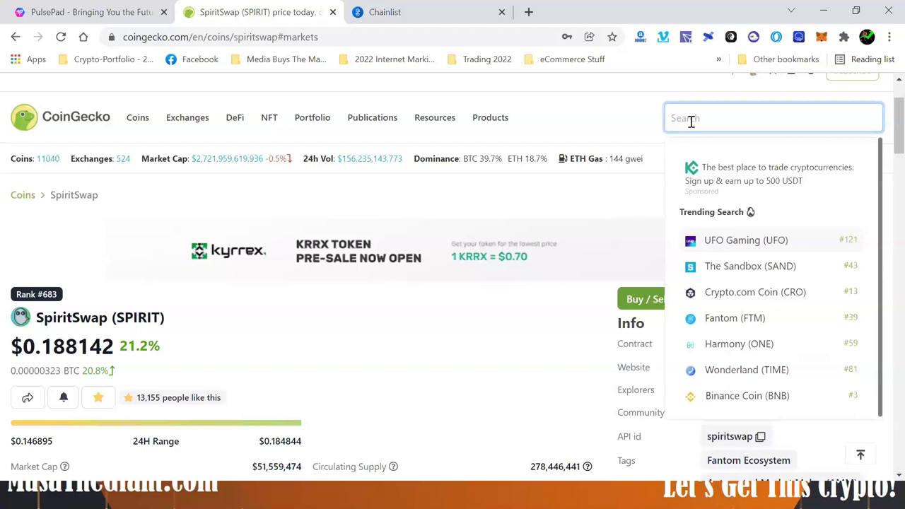
left_click(730, 400)
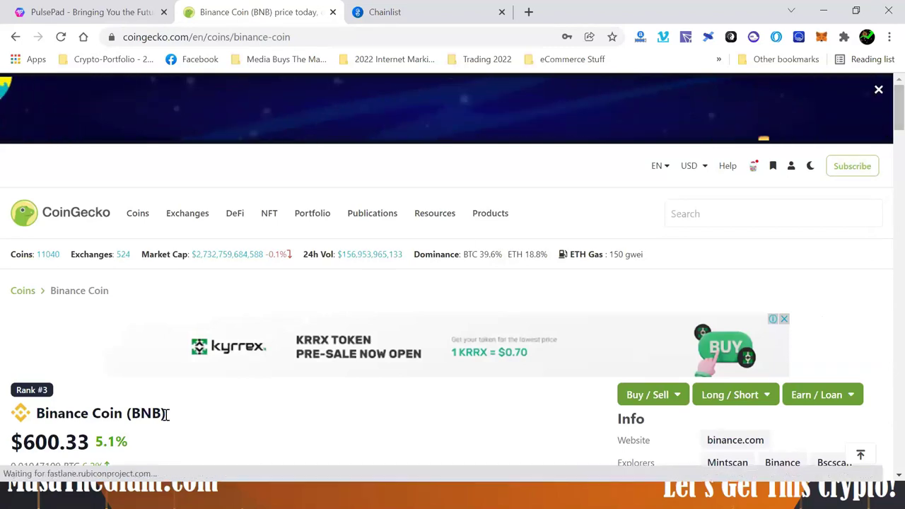
mouse_move(164, 415)
left_mouse_down()
mouse_move(94, 414)
mouse_move(161, 410)
left_mouse_up()
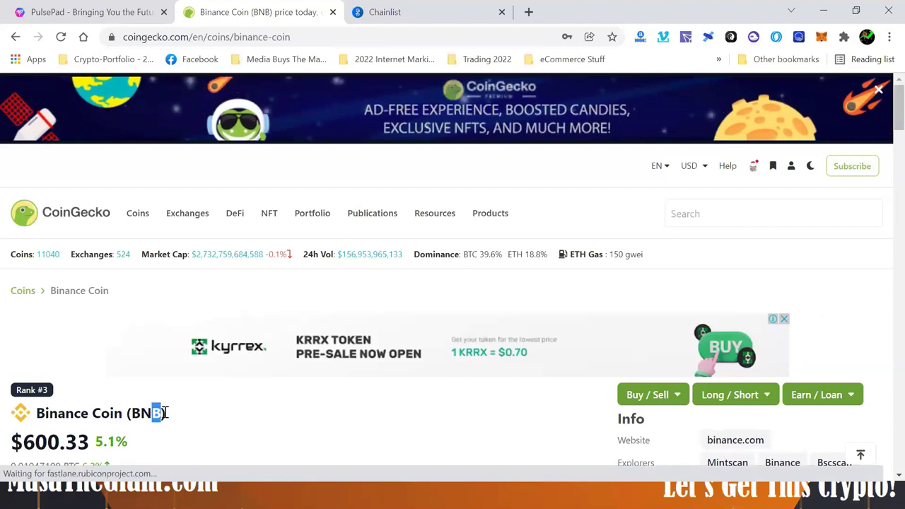
left_click_drag(165, 413, 130, 412)
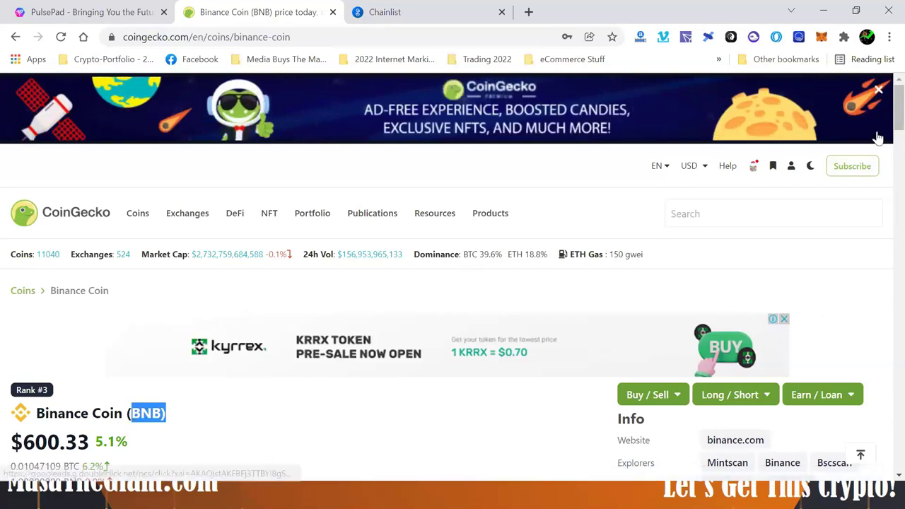
left_click(878, 89)
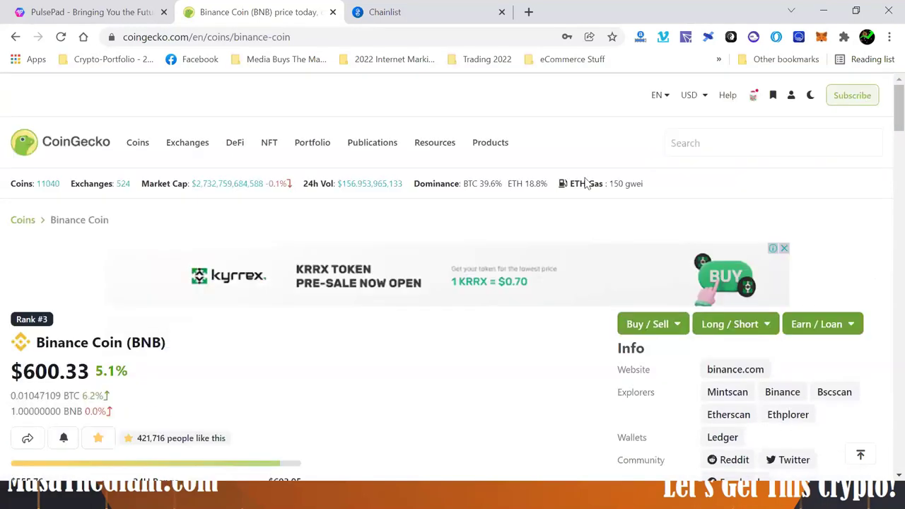
- Open the CoinGecko portfolio, switch to the Binance Smart Chain Ecosystem portfolio and look over its coins
left_click(318, 148)
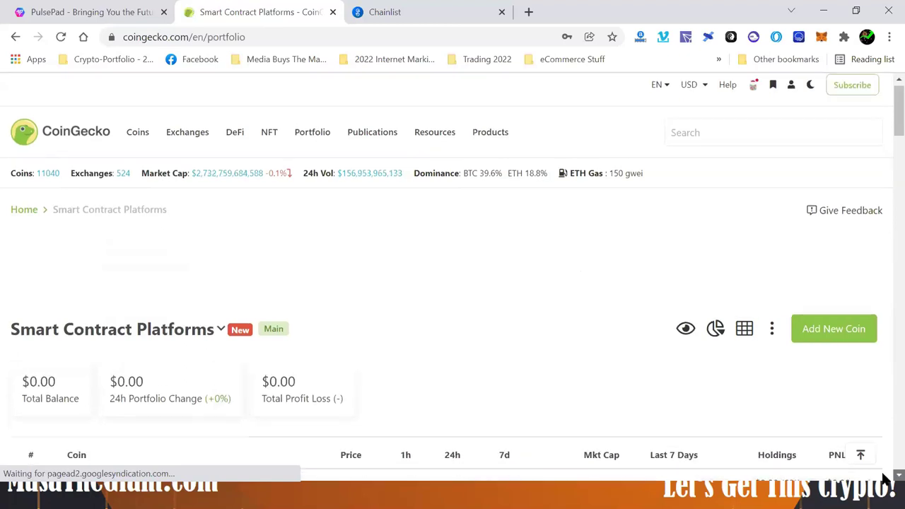
scroll(732, 449, "down", 2)
scroll(731, 448, "down", 1)
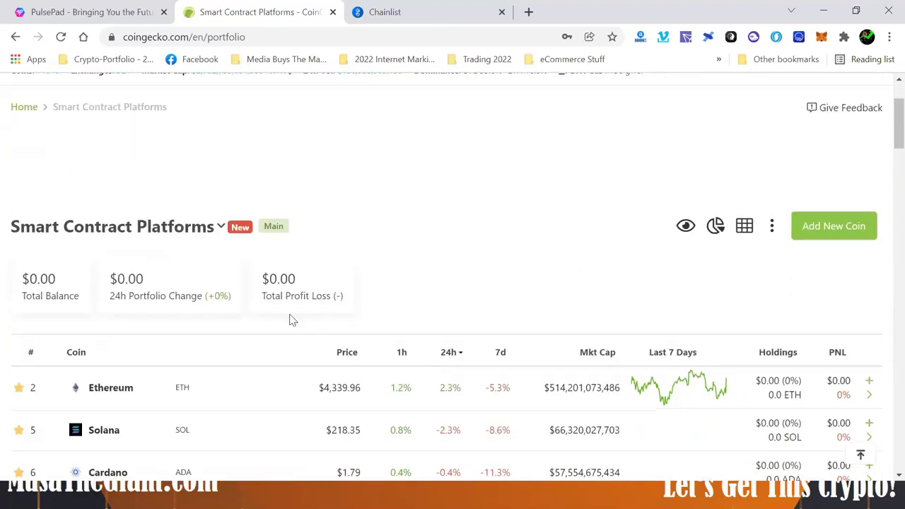
left_click(221, 229)
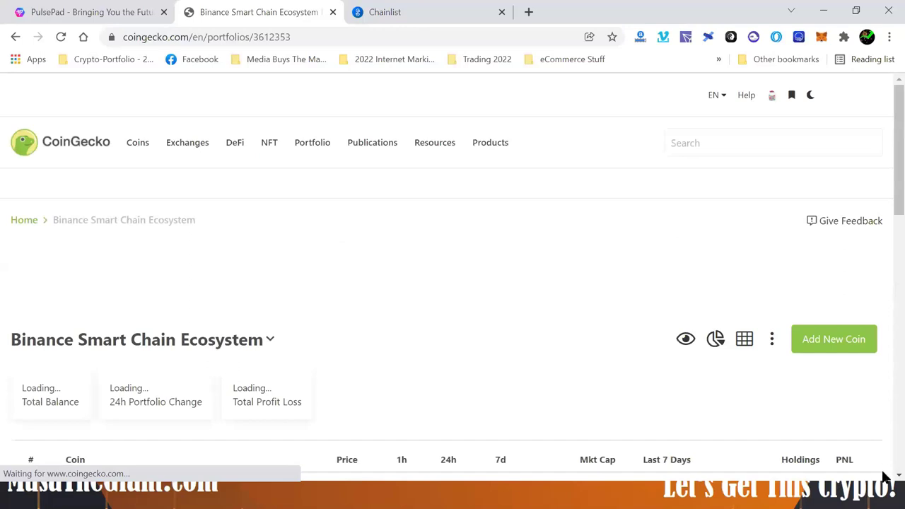
scroll(884, 477, "down", 1)
scroll(885, 477, "down", 2)
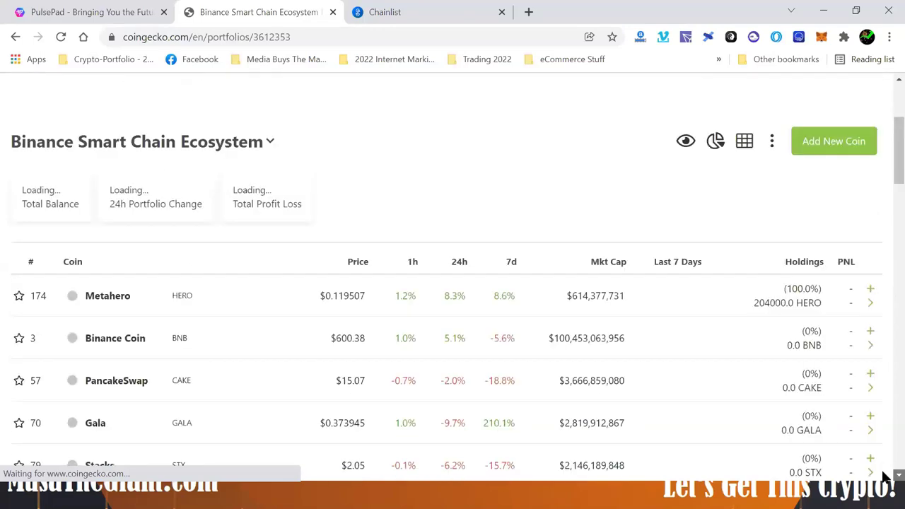
scroll(884, 477, "down", 1)
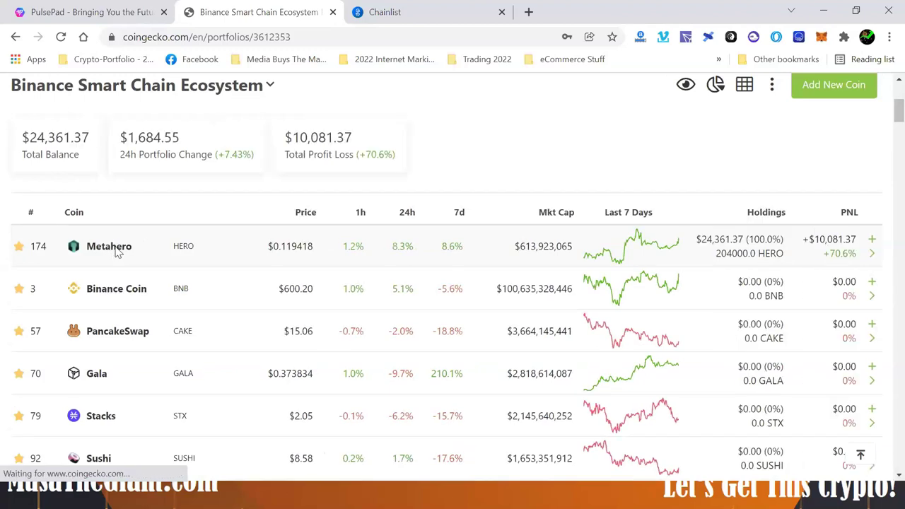
- Open the Metahero (HERO) coin page from the portfolio and highlight the Info heading
left_click(122, 249)
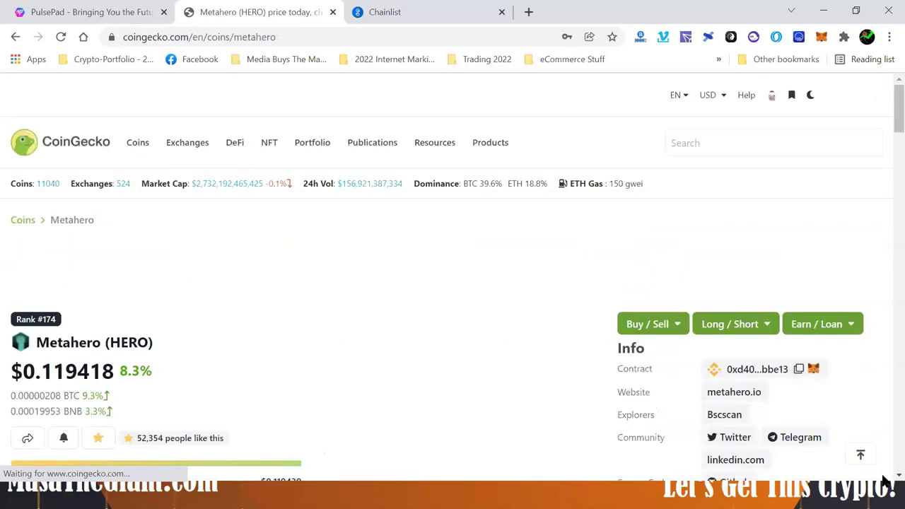
scroll(654, 198, "down", 2)
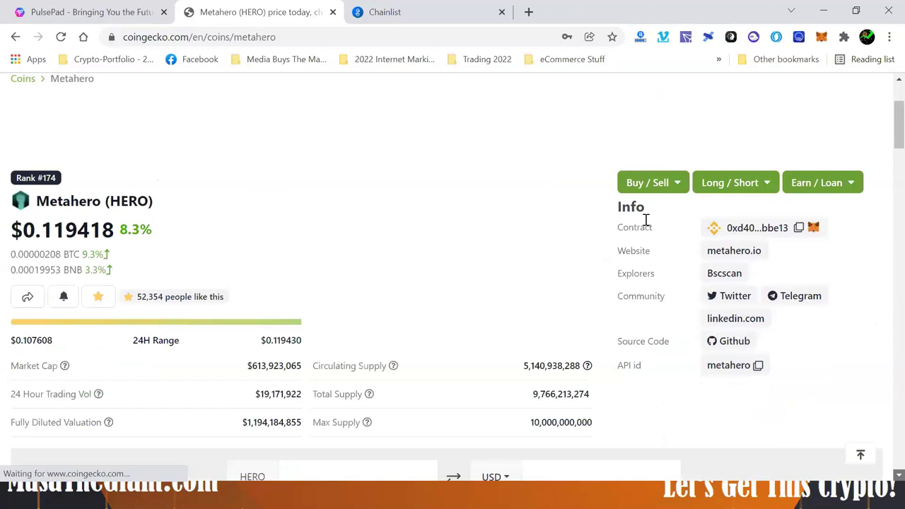
double_click(633, 207)
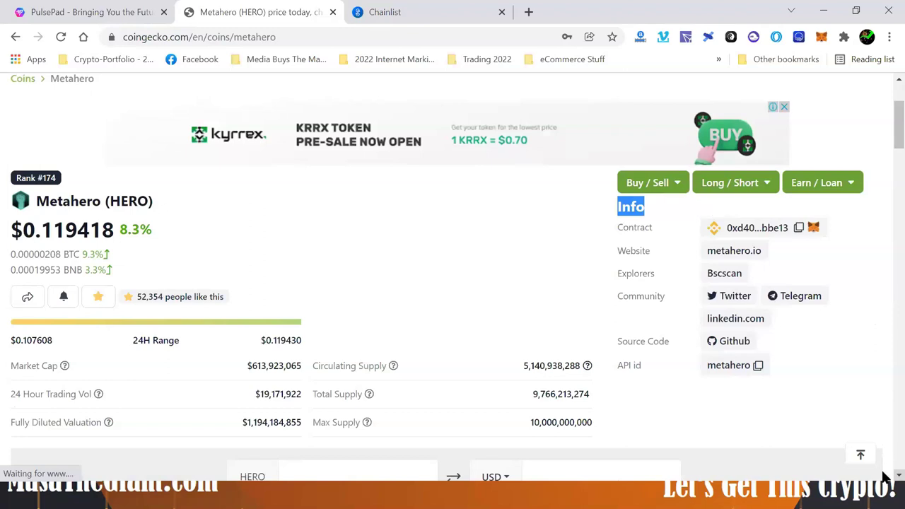
- Show Metahero's markets and open the HERO/WBNB pair on PancakeSwap (v2)
scroll(436, 320, "down", 4)
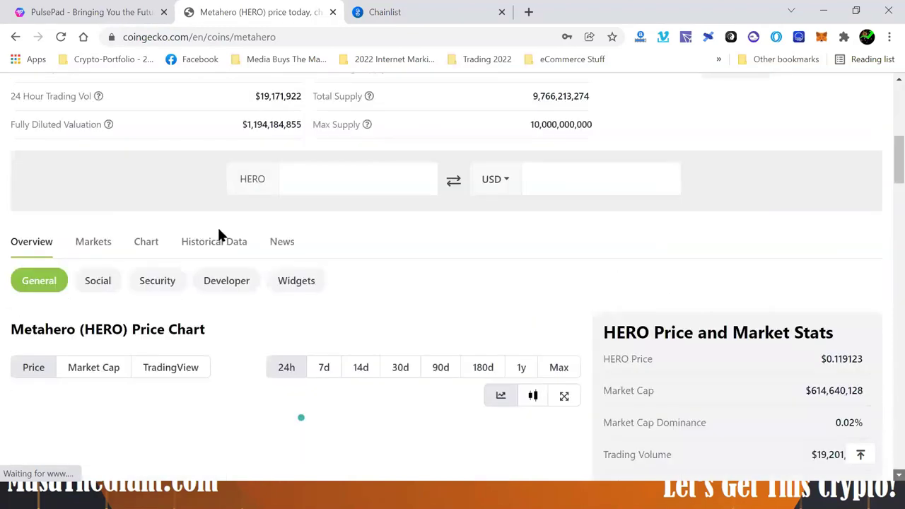
scroll(217, 225, "down", 1)
left_click(83, 188)
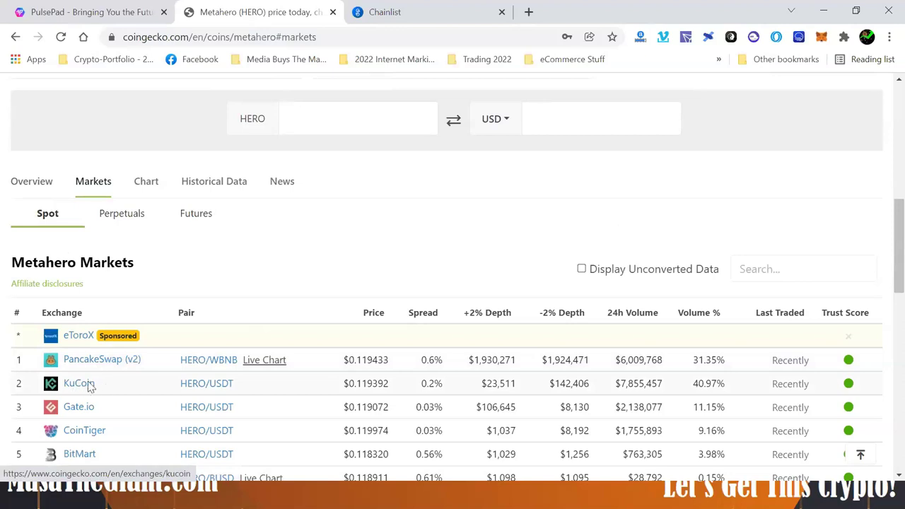
left_click(212, 364)
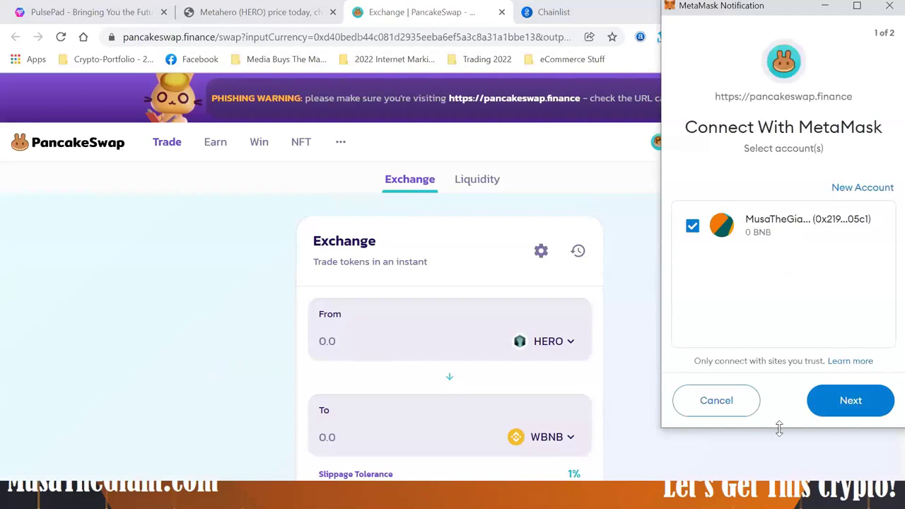
- Approve connecting the MetaMask account to PancakeSwap and check the wallet's BNB balance
left_click(828, 404)
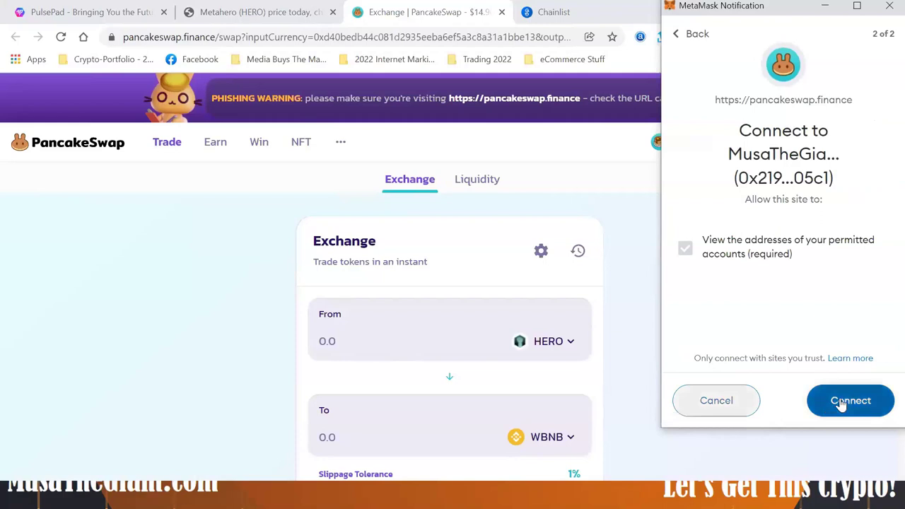
left_click(841, 401)
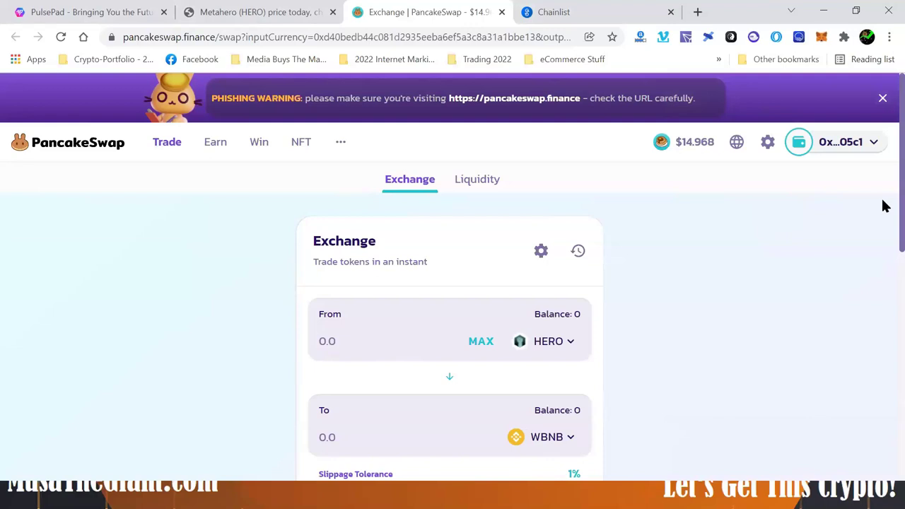
scroll(883, 208, "down", 1)
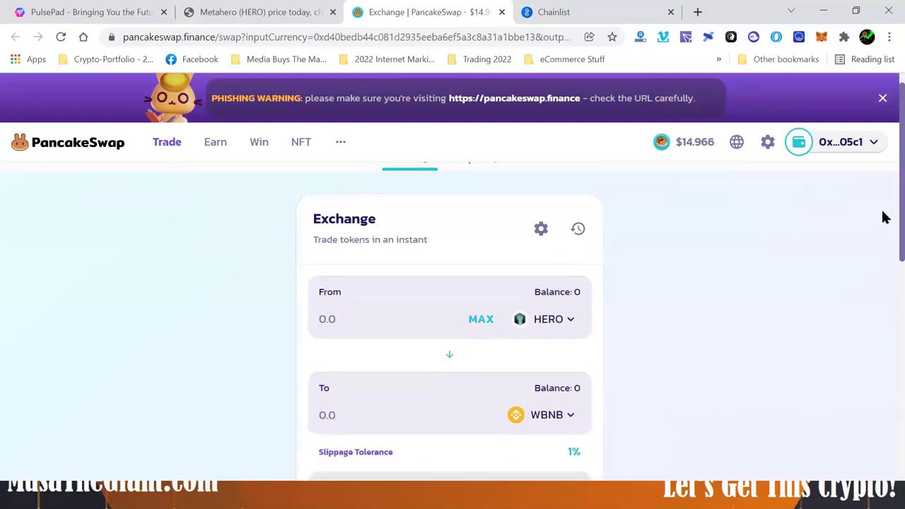
left_click(819, 37)
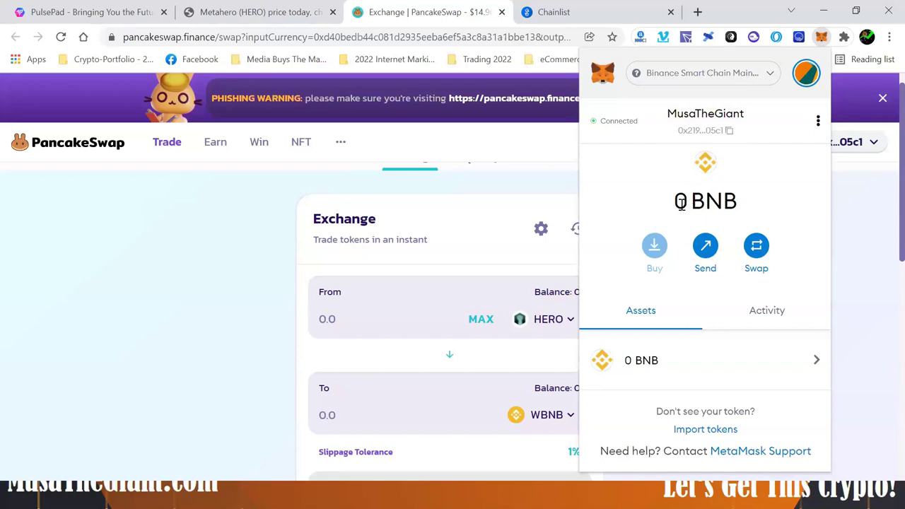
left_click(448, 275)
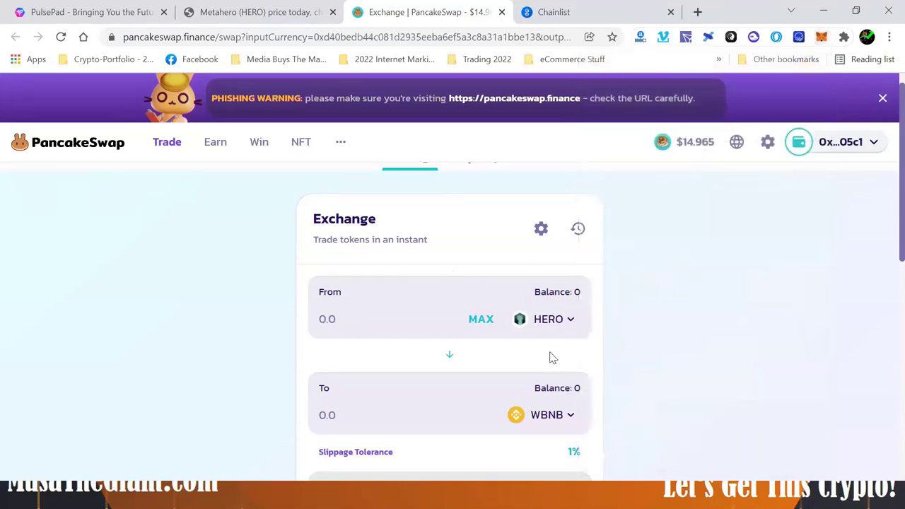
- Replace WBNB with BNB in the exchange form and reverse the direction to swap BNB for HERO
left_click(565, 417)
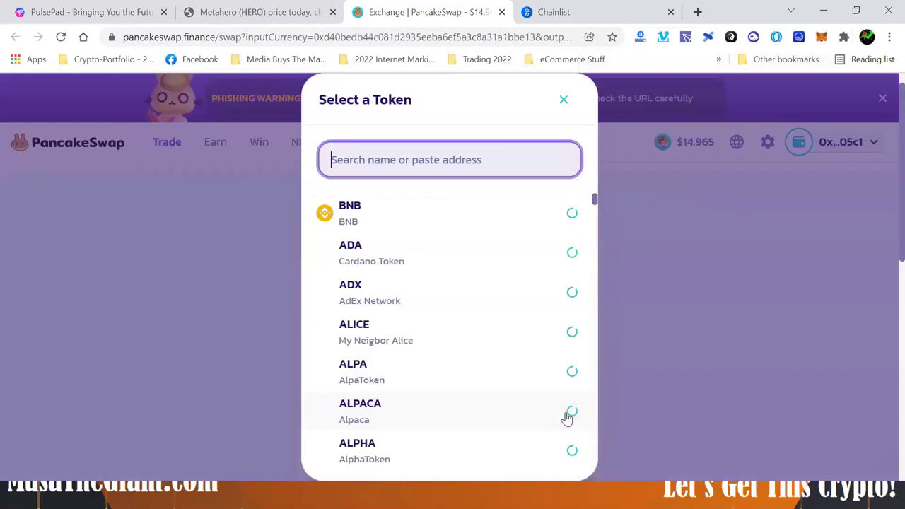
left_click(347, 205)
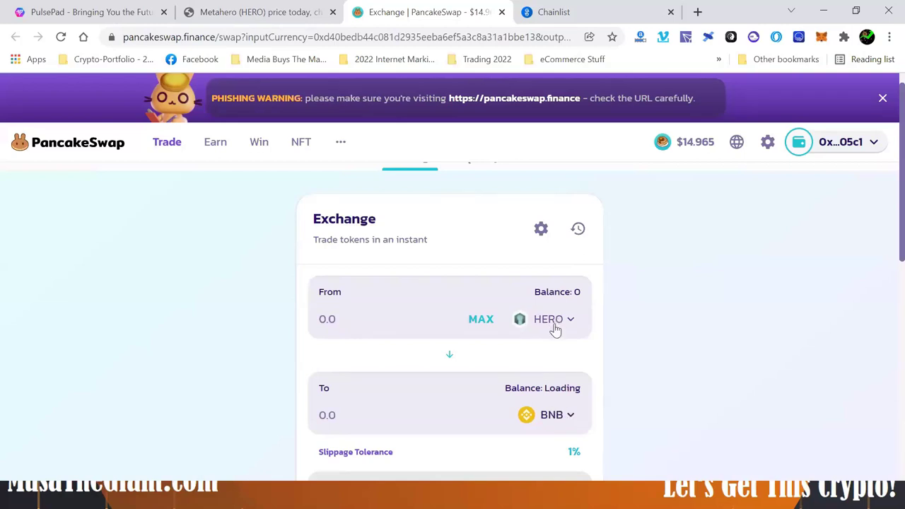
left_click(449, 358)
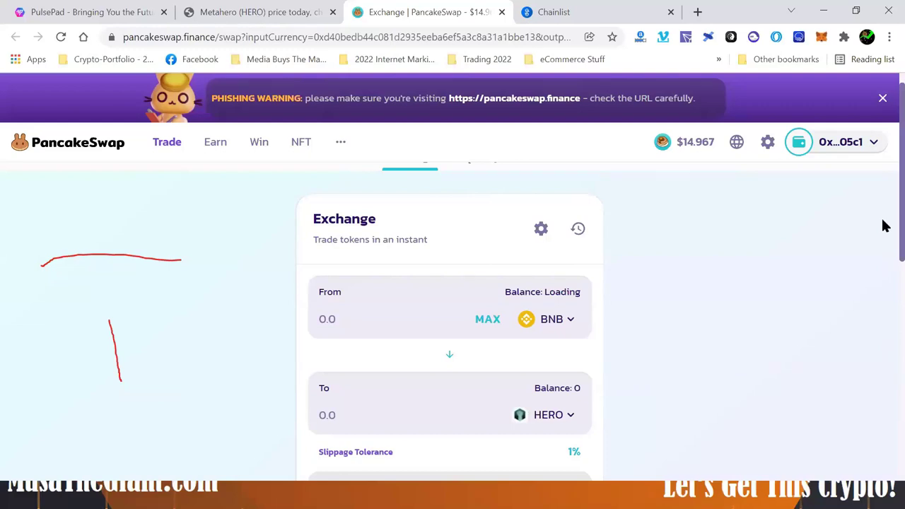
- Enter 1000 HERO as the amount to receive in the BNB swap
scroll(882, 233, "down", 1)
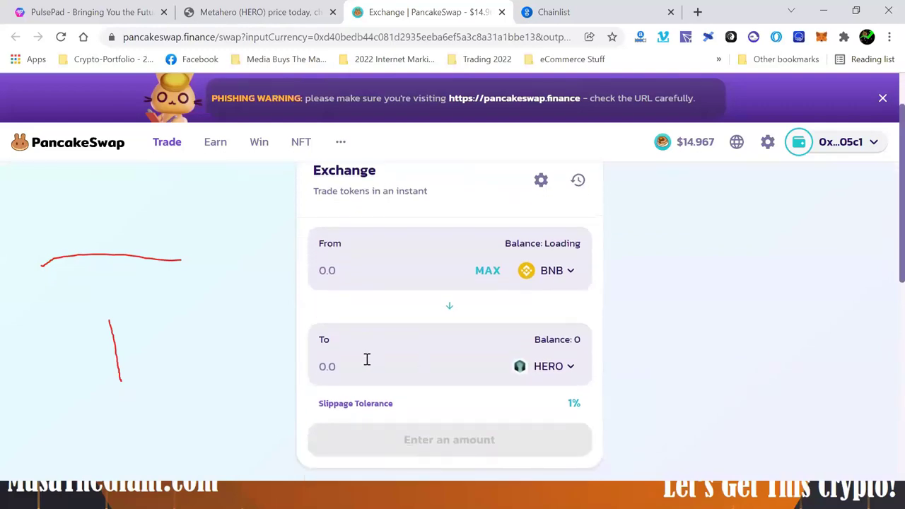
left_click(367, 360)
type("1000")
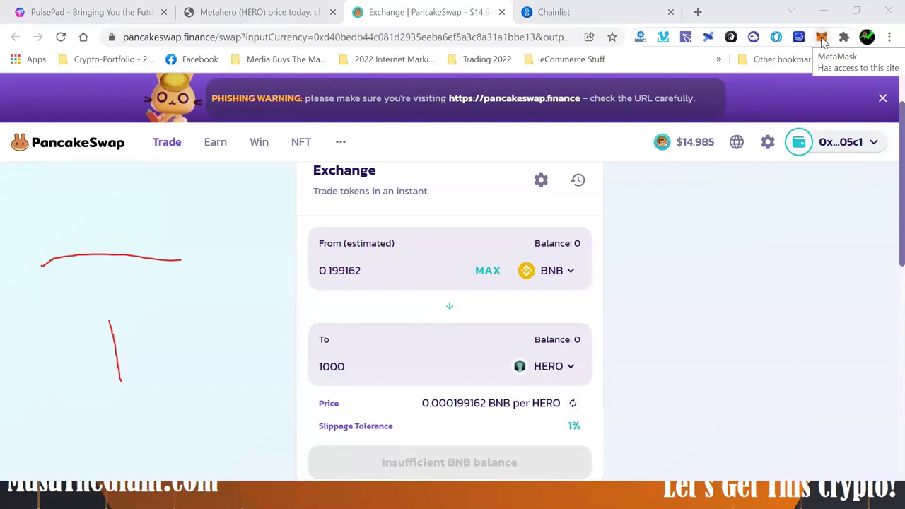
- Show the list of sites connected to the MetaMask account
left_click(821, 36)
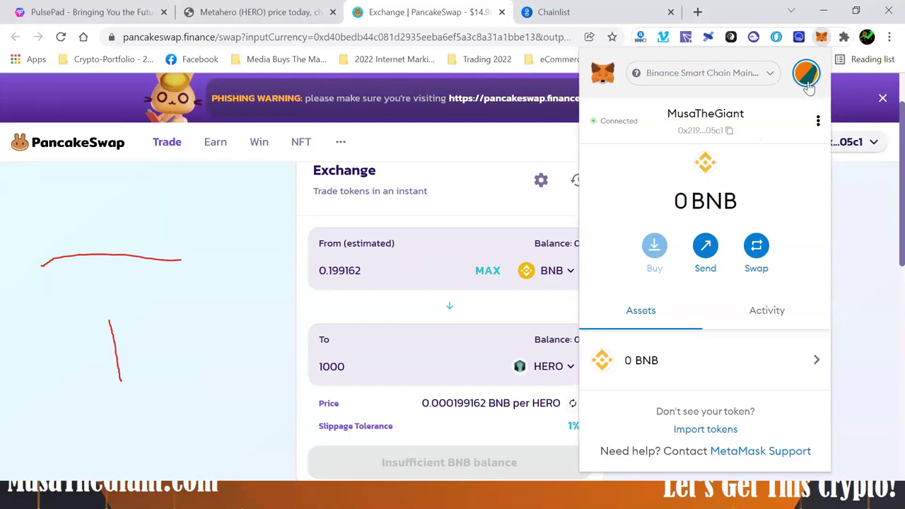
left_click(818, 123)
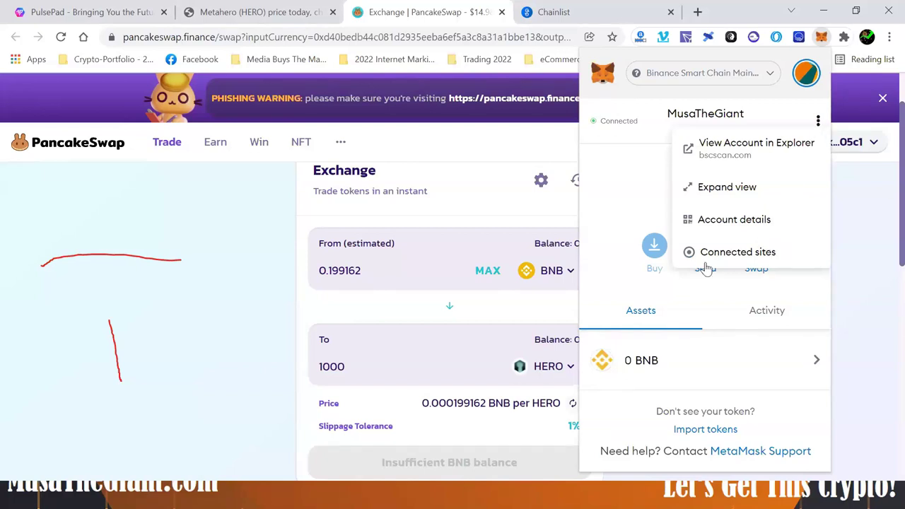
left_click(742, 256)
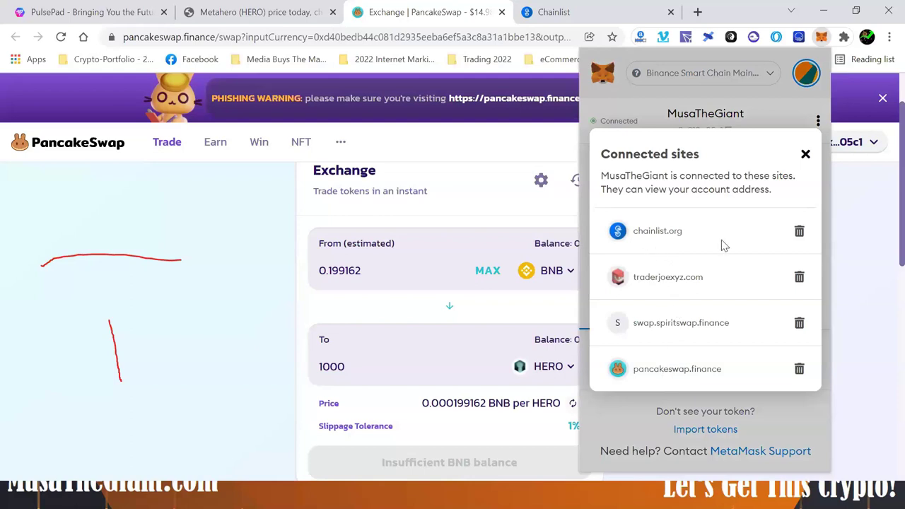
- Disconnect chainlist.org and swap.spiritswap.finance from the MetaMask account and close the wallet
left_click(799, 233)
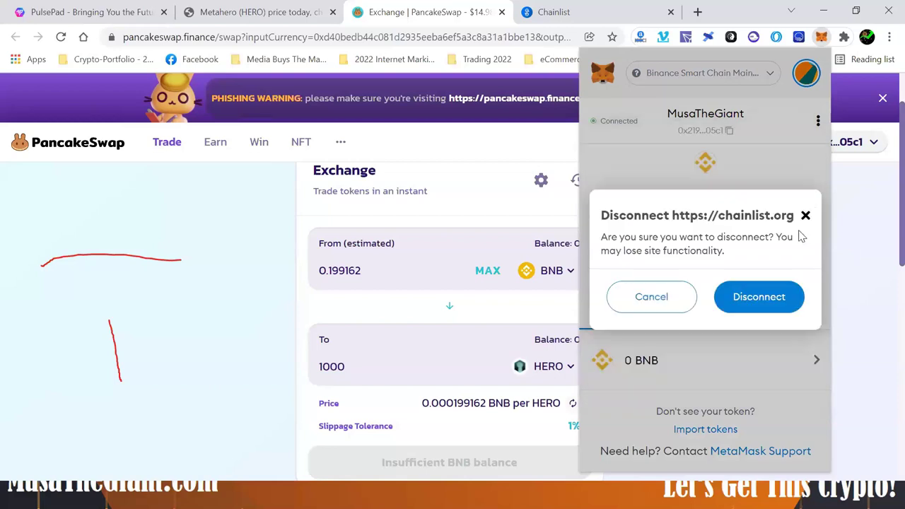
left_click(750, 309)
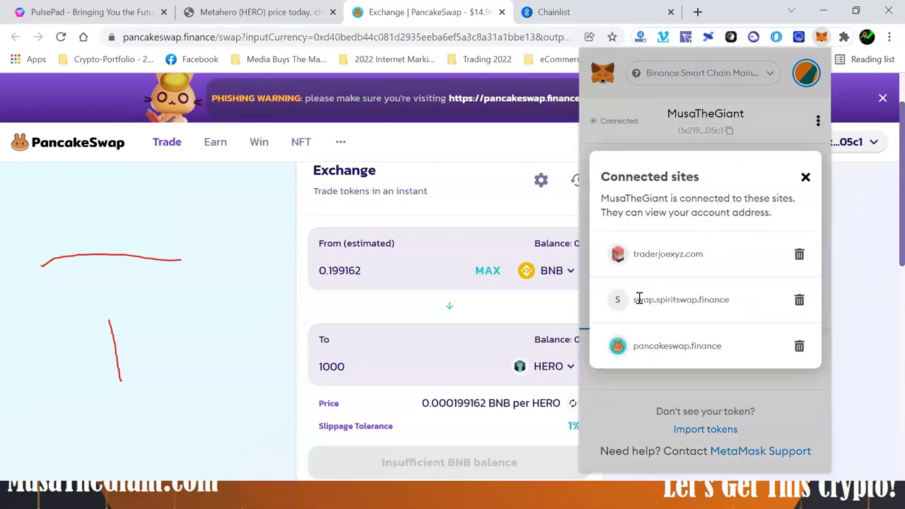
left_click(798, 303)
left_click(761, 301)
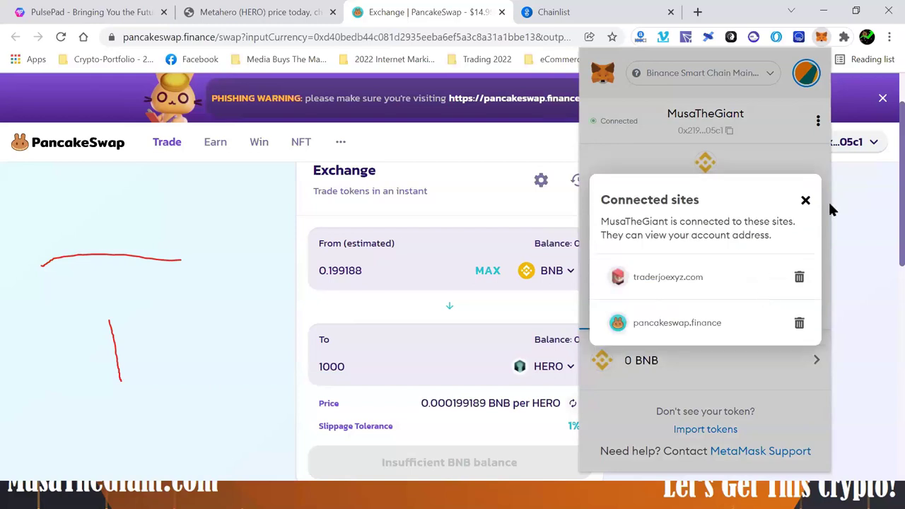
left_click(522, 146)
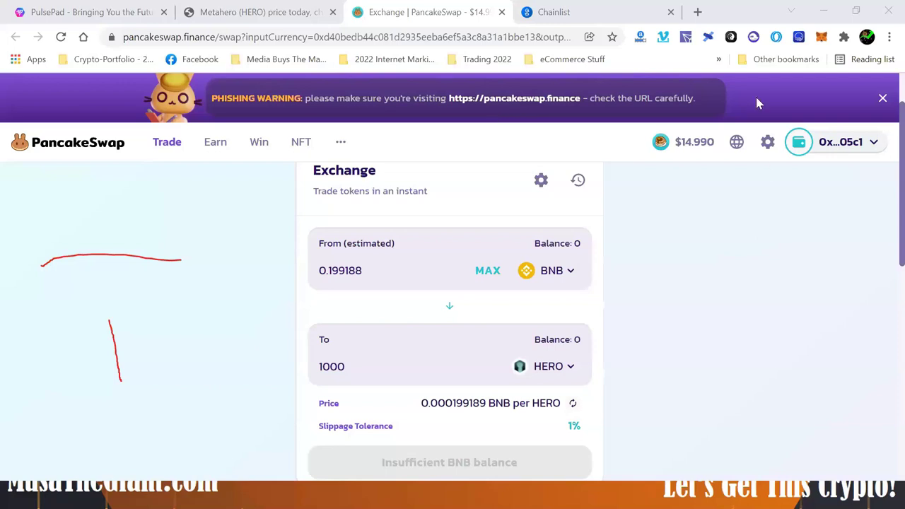
- Minimize the browser, end the MetaMask slide show and minimize PowerPoint to get back to the desktop
left_click(824, 12)
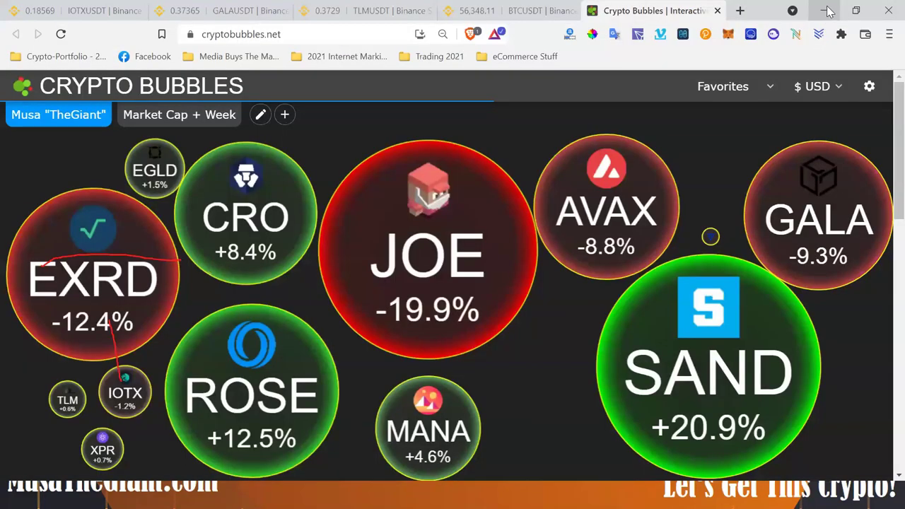
key("alt+Tab")
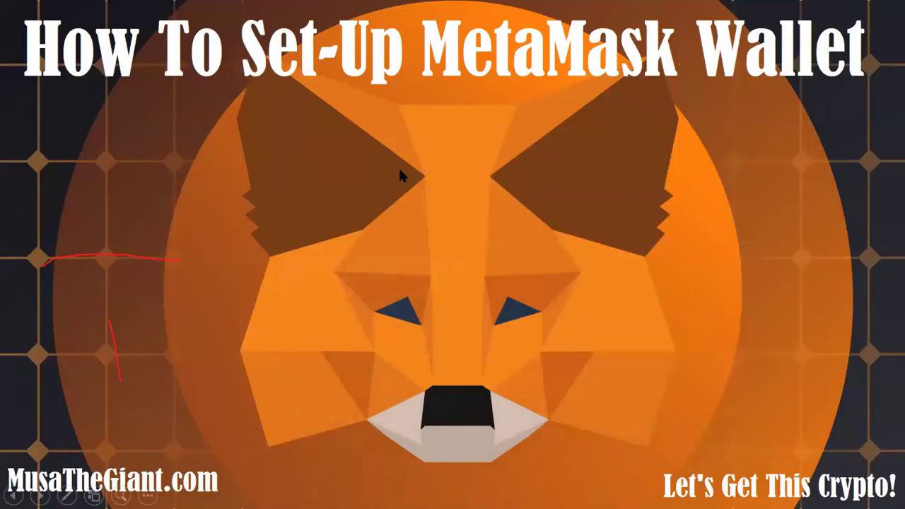
key("Escape")
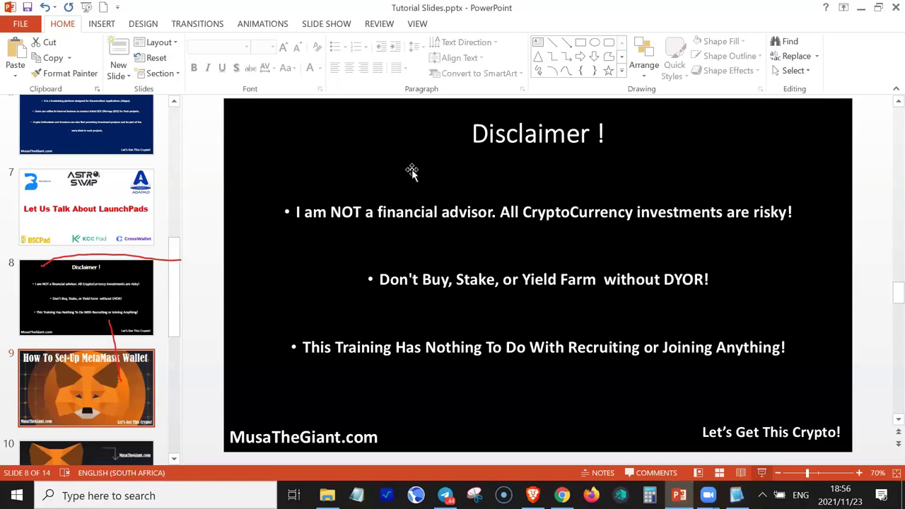
left_click(860, 10)
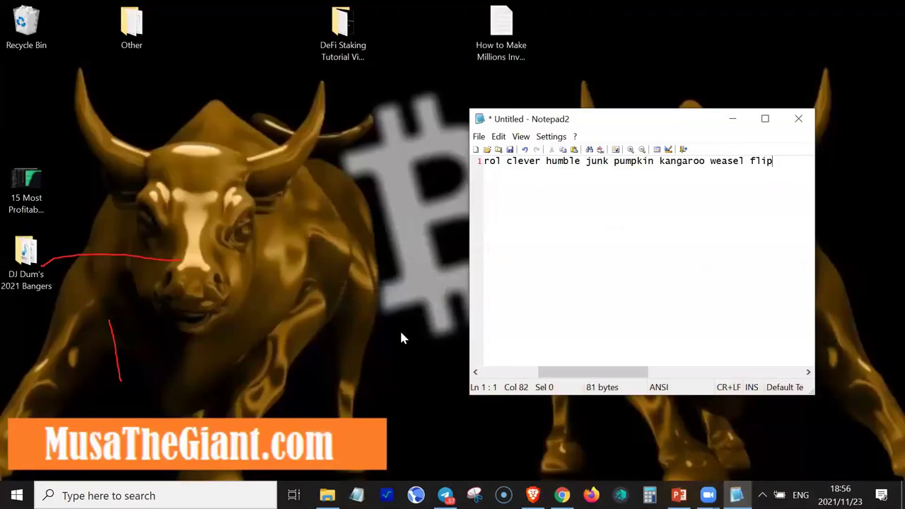